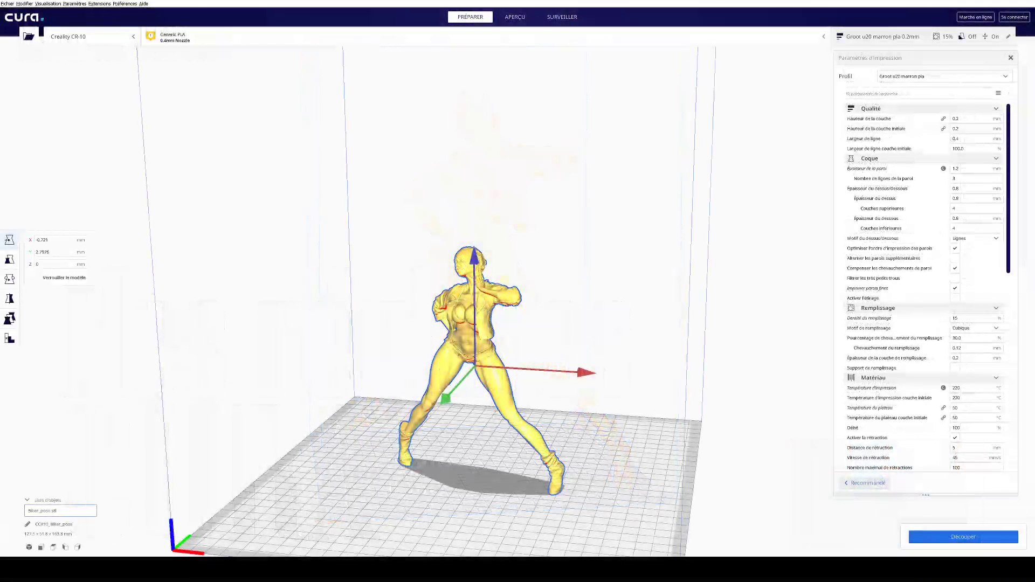
Step: Delete the figure from the build plate and load Biker_pose.stl again
{"action": "scroll", "coordinate": [555, 326], "scroll_direction": "up", "scroll_amount": 6}
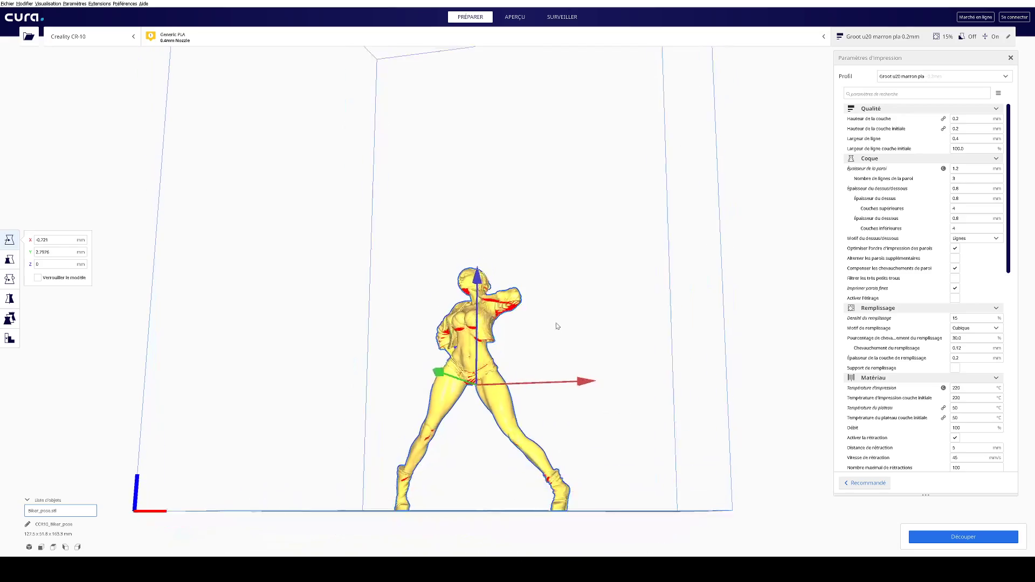
{"action": "right_click_drag", "start_coordinate": [451, 337], "coordinate": [536, 406]}
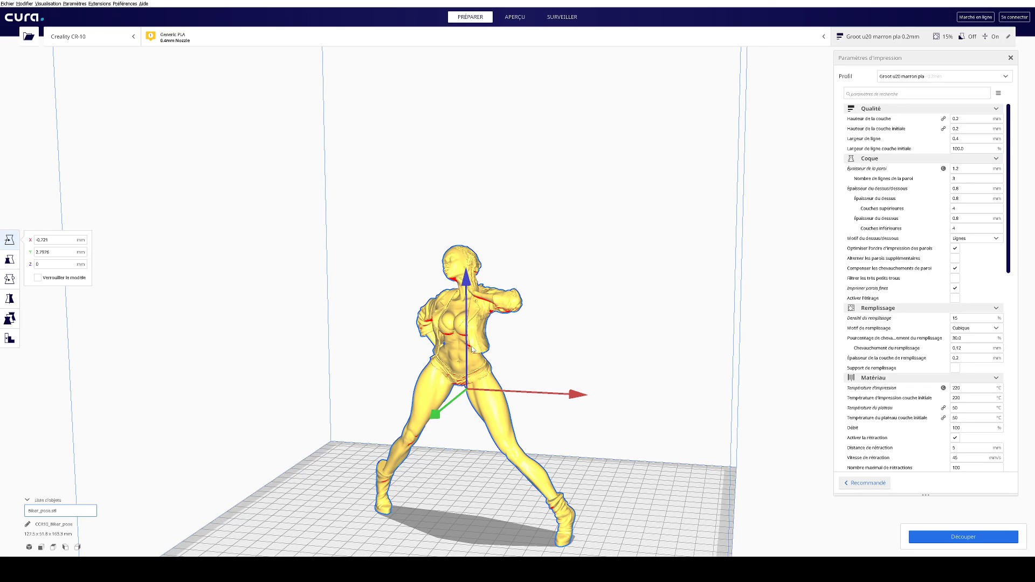
{"action": "key", "text": "Delete"}
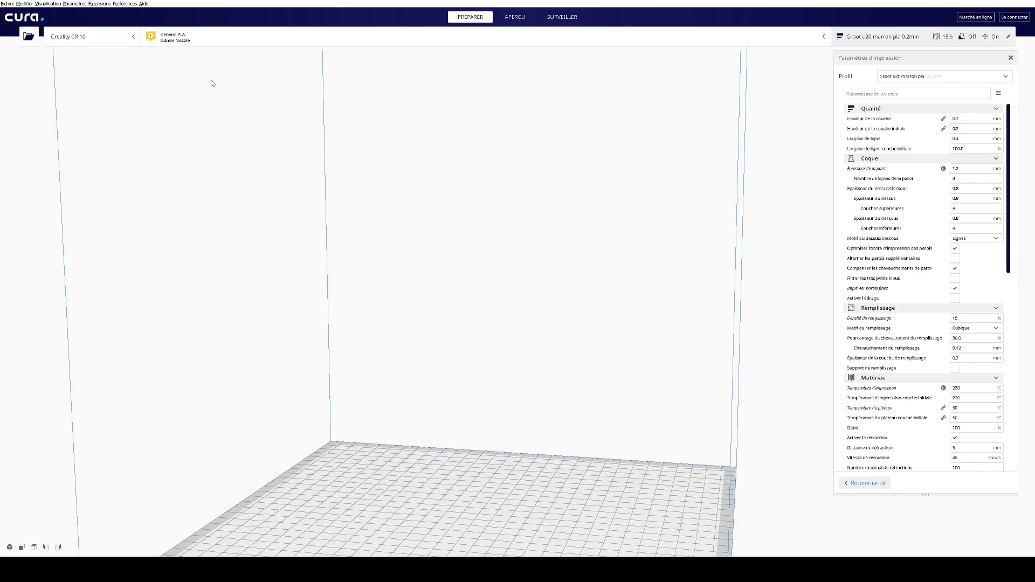
{"action": "double_click", "coordinate": [103, 56]}
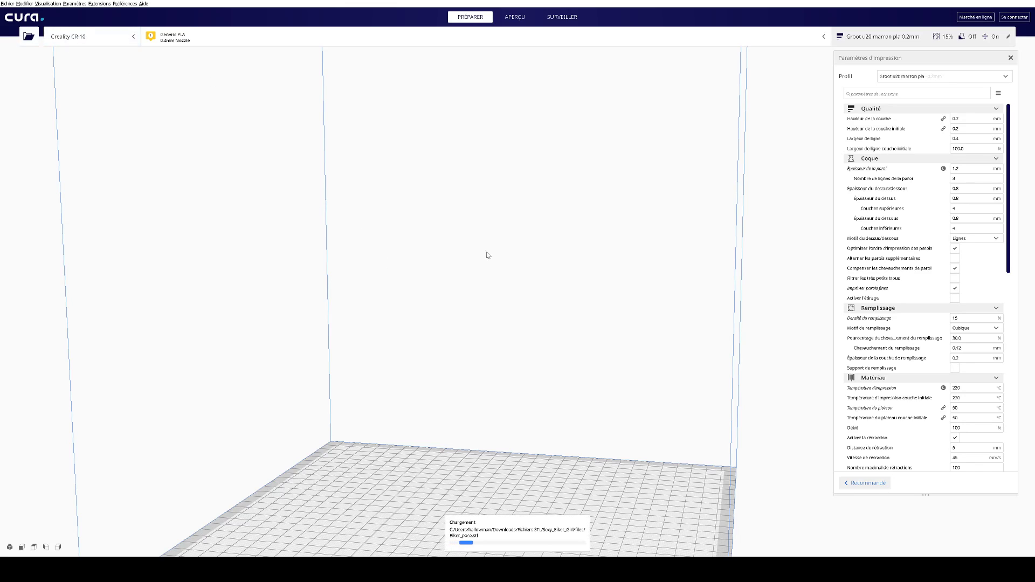
{"action": "left_click", "coordinate": [617, 428]}
Step: Stand the biker figure upright by aligning the sole of its boot with the build plate
{"action": "right_click_drag", "start_coordinate": [498, 447], "coordinate": [555, 462]}
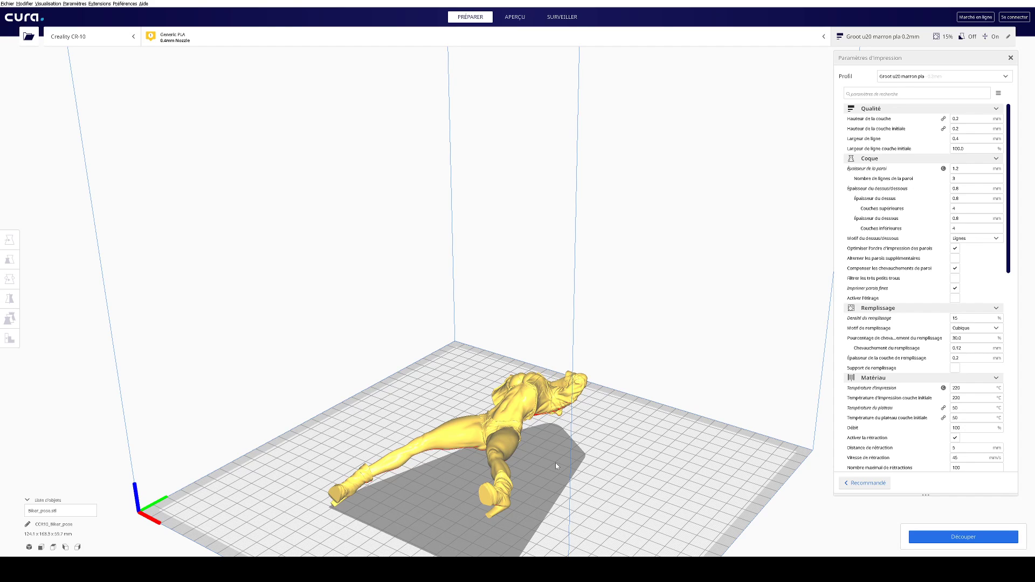
{"action": "scroll", "coordinate": [555, 462], "scroll_direction": "down", "scroll_amount": 3}
{"action": "scroll", "coordinate": [546, 449], "scroll_direction": "up", "scroll_amount": 5}
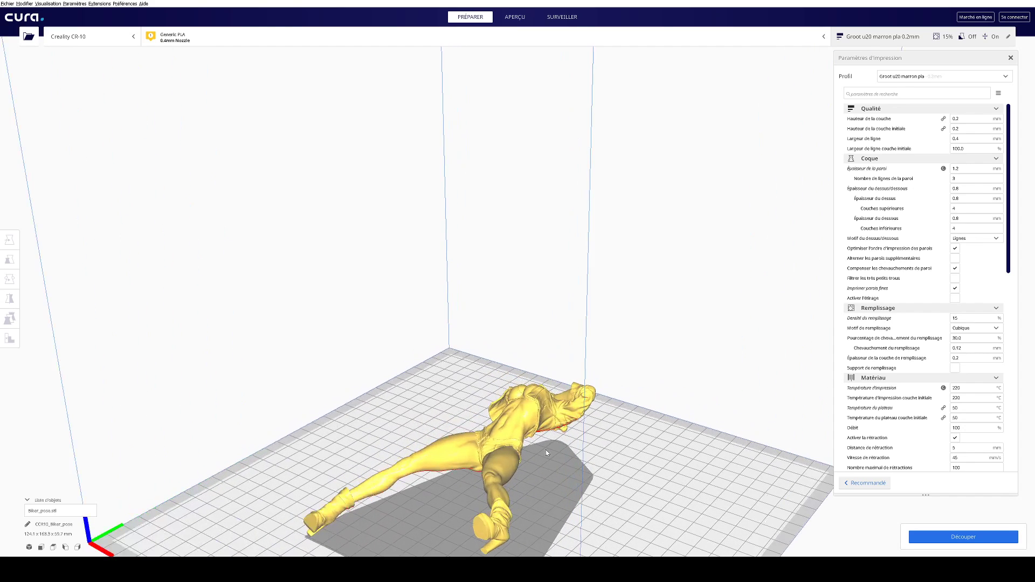
{"action": "right_click_drag", "start_coordinate": [545, 449], "coordinate": [539, 472]}
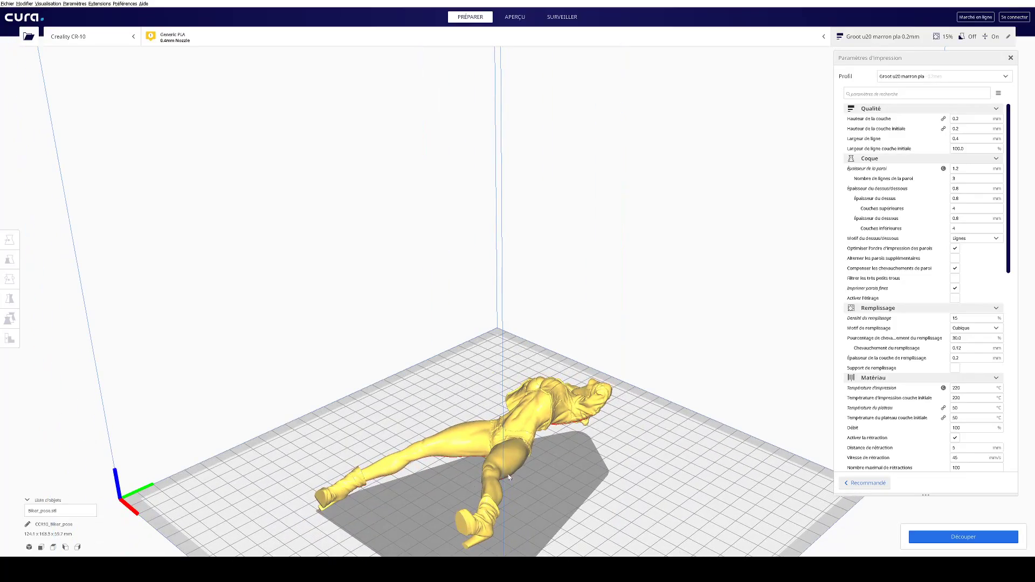
{"action": "middle_click_drag", "start_coordinate": [405, 507], "coordinate": [505, 439]}
{"action": "scroll", "coordinate": [505, 439], "scroll_direction": "up", "scroll_amount": 4}
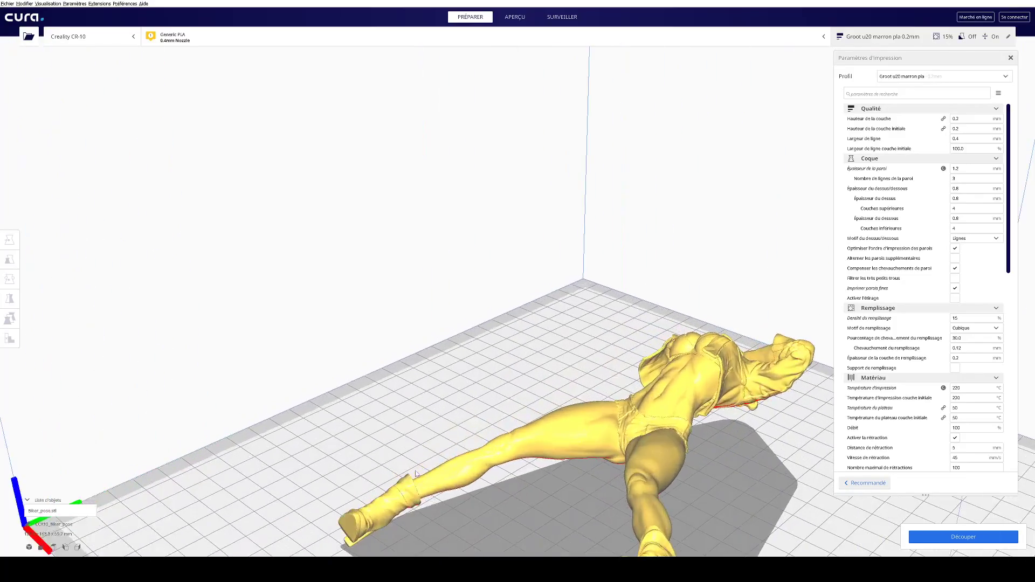
{"action": "scroll", "coordinate": [545, 440], "scroll_direction": "down", "scroll_amount": 4}
{"action": "mouse_move", "coordinate": [545, 440]}
{"action": "right_mouse_down"}
{"action": "mouse_move", "coordinate": [507, 386]}
{"action": "mouse_move", "coordinate": [524, 421]}
{"action": "mouse_move", "coordinate": [554, 426]}
{"action": "right_mouse_up"}
{"action": "left_click", "coordinate": [525, 375]}
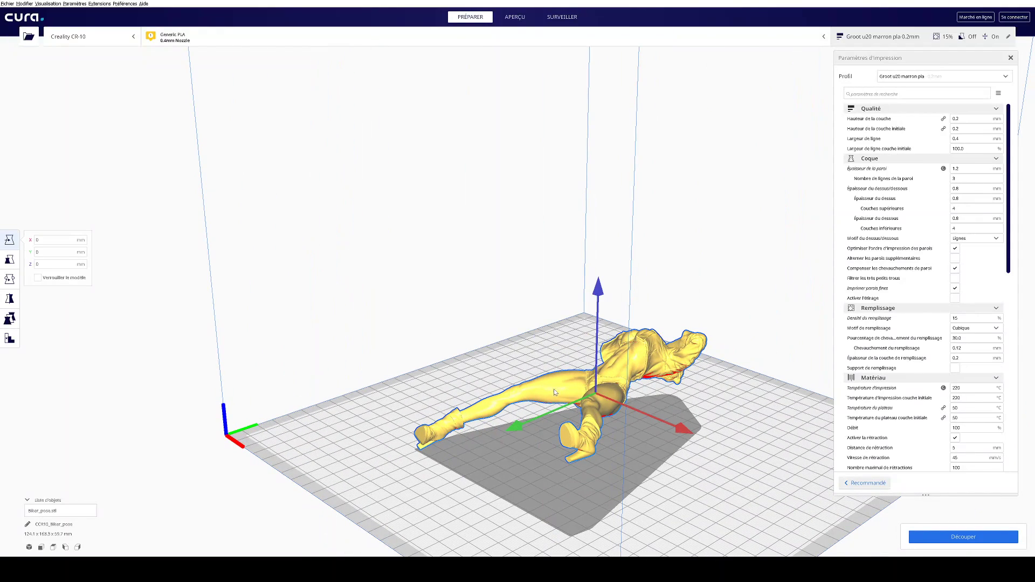
{"action": "left_click", "coordinate": [9, 280]}
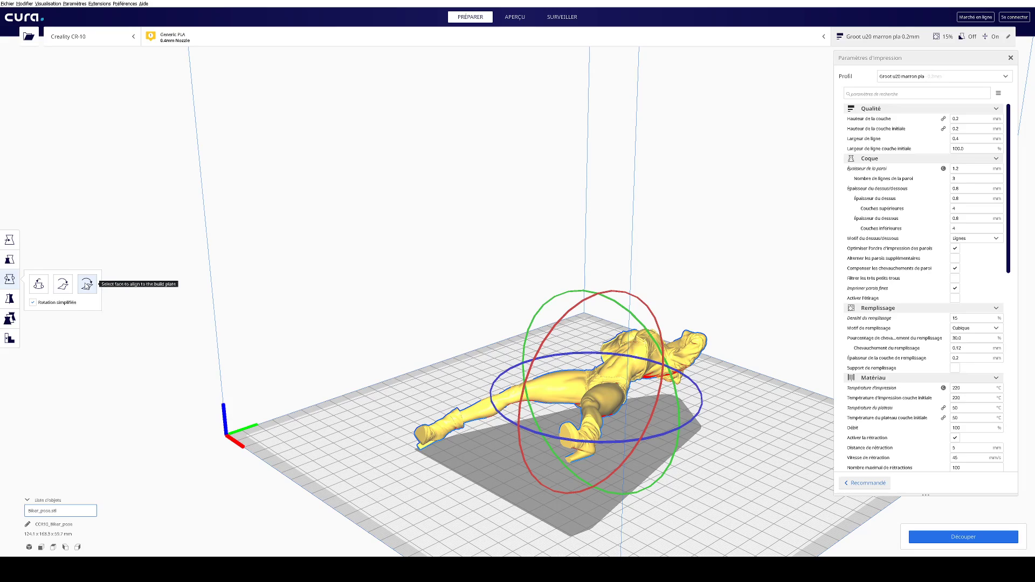
{"action": "left_click", "coordinate": [86, 285]}
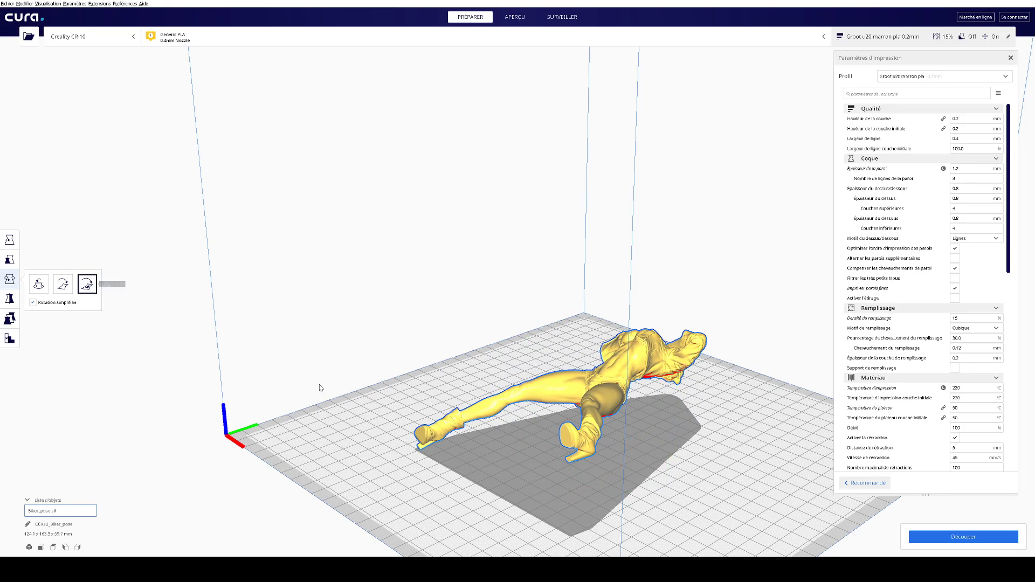
{"action": "left_click", "coordinate": [568, 440]}
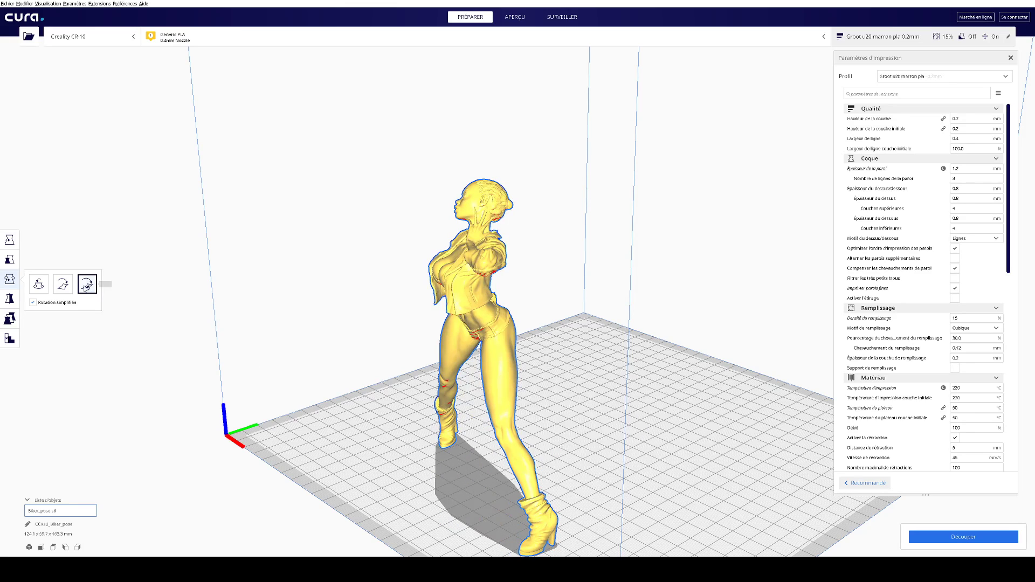
Step: Undo the last displacement of the upright figure on the build plate
{"action": "left_click", "coordinate": [10, 239]}
{"action": "right_click_drag", "start_coordinate": [591, 455], "coordinate": [739, 451]}
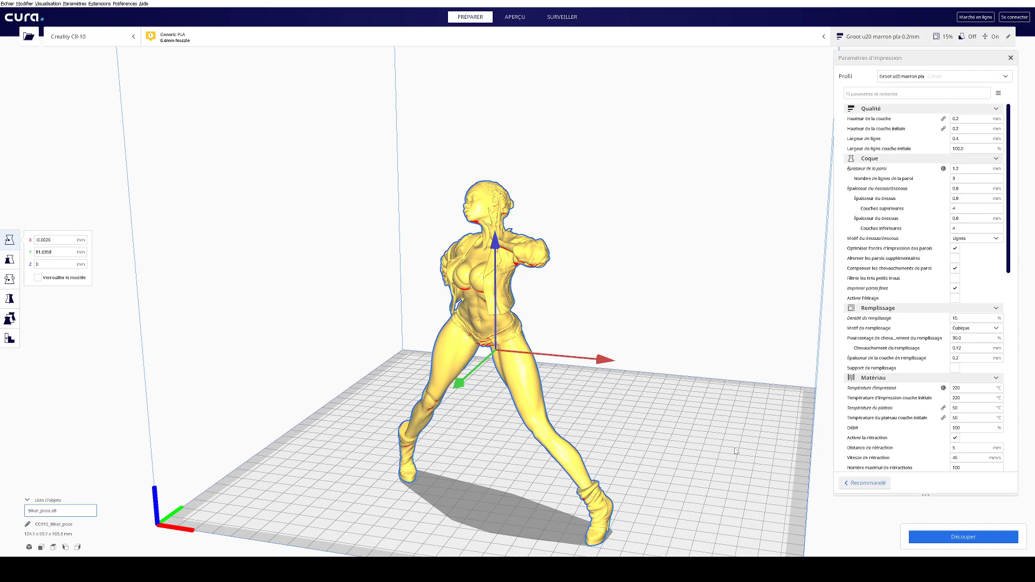
{"action": "left_click", "coordinate": [9, 279]}
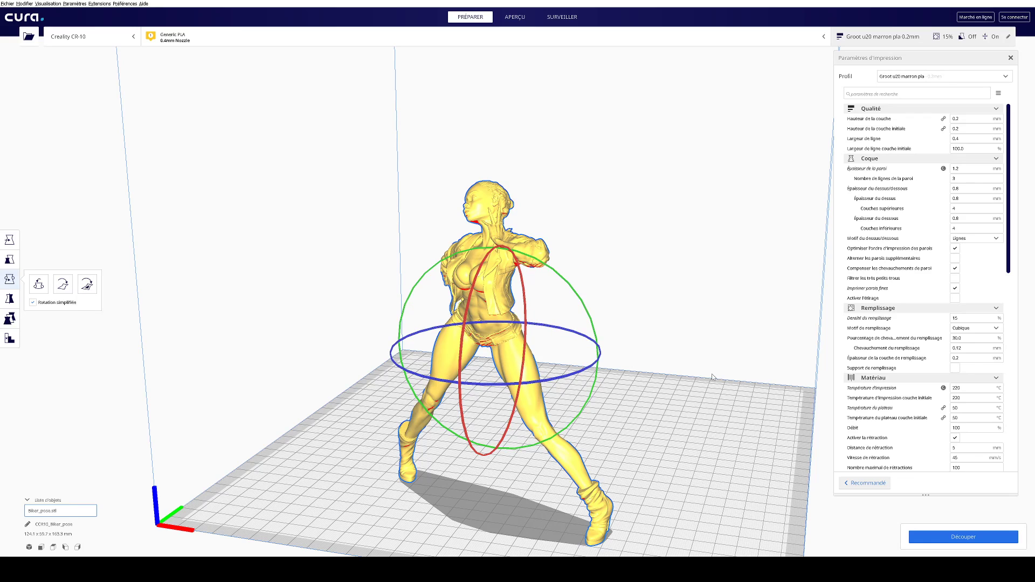
{"action": "right_click_drag", "start_coordinate": [522, 326], "coordinate": [559, 379]}
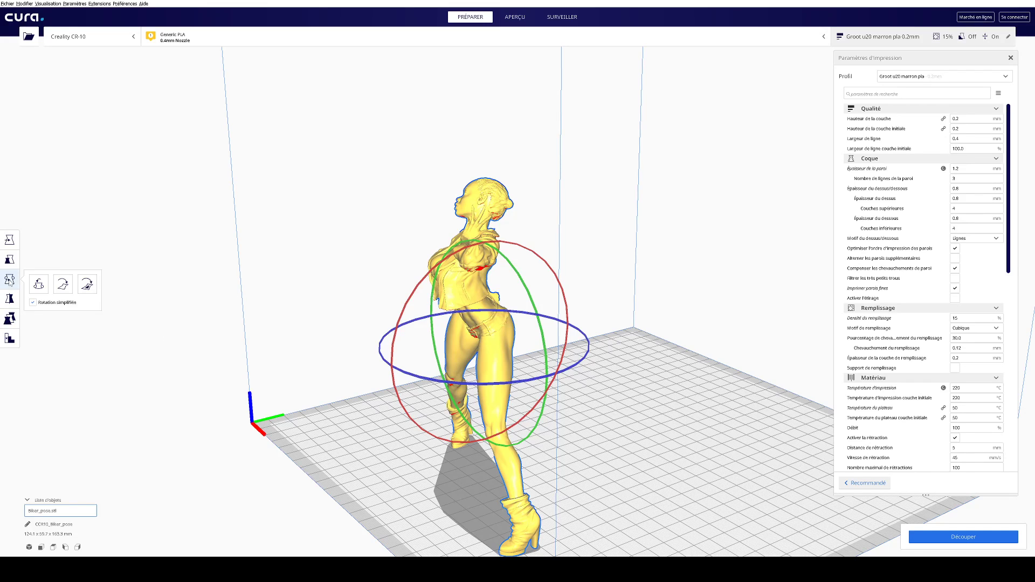
{"action": "left_click", "coordinate": [11, 240]}
{"action": "right_click_drag", "start_coordinate": [580, 436], "coordinate": [527, 428]}
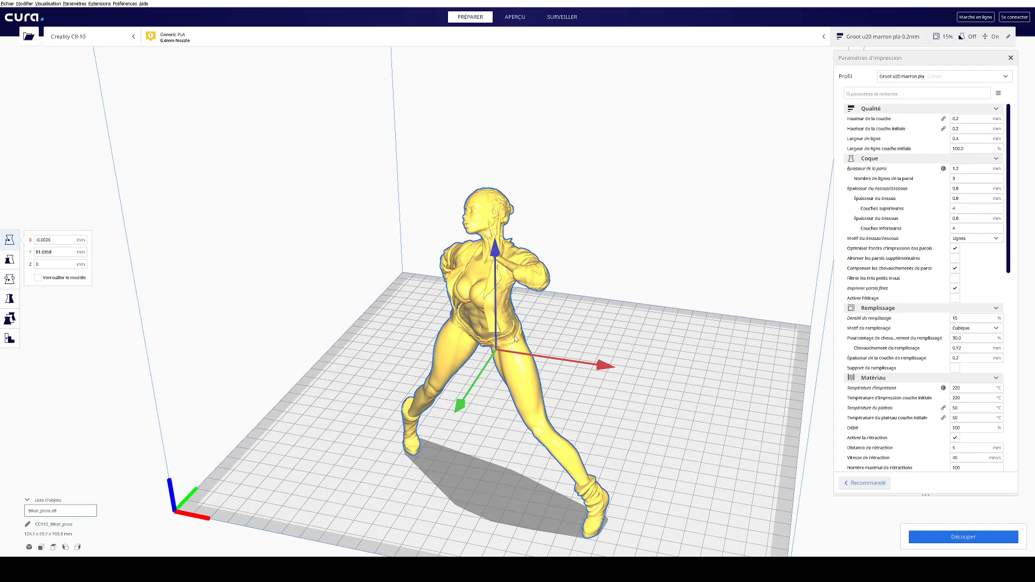
{"action": "key", "text": "ctrl+z"}
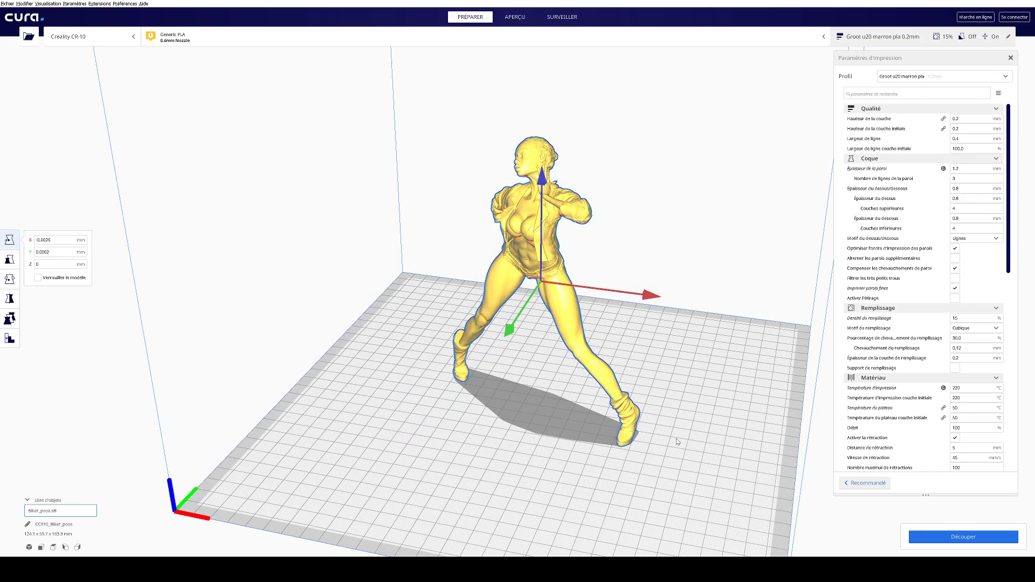
Step: Examine the figure from the front and close up around the torso for red overhang areas
{"action": "right_click_drag", "start_coordinate": [562, 393], "coordinate": [721, 439]}
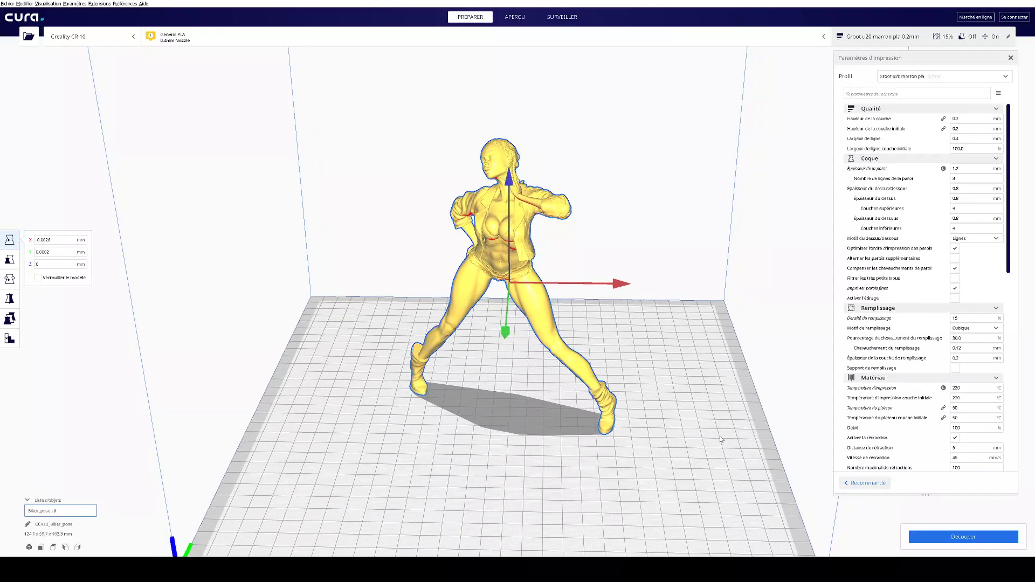
{"action": "right_click_drag", "start_coordinate": [654, 321], "coordinate": [596, 309]}
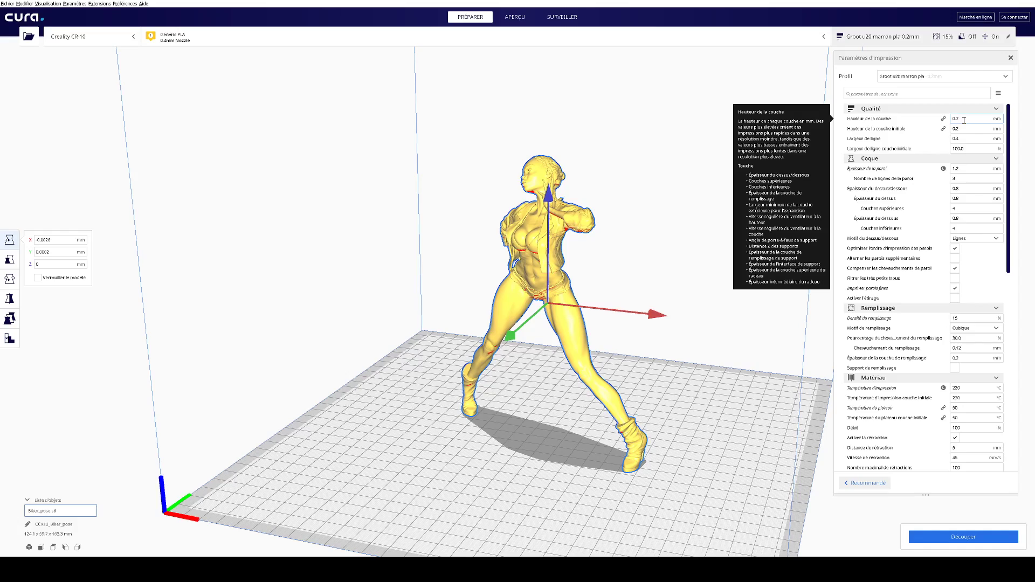
{"action": "right_click_drag", "start_coordinate": [701, 232], "coordinate": [596, 231]}
{"action": "scroll", "coordinate": [597, 230], "scroll_direction": "up", "scroll_amount": 5}
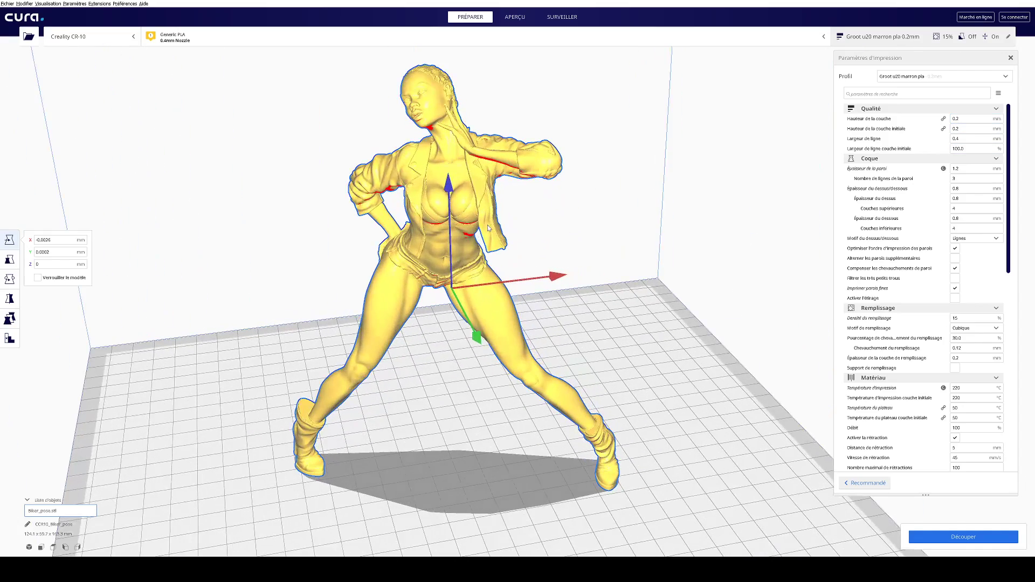
{"action": "scroll", "coordinate": [489, 228], "scroll_direction": "up", "scroll_amount": 6}
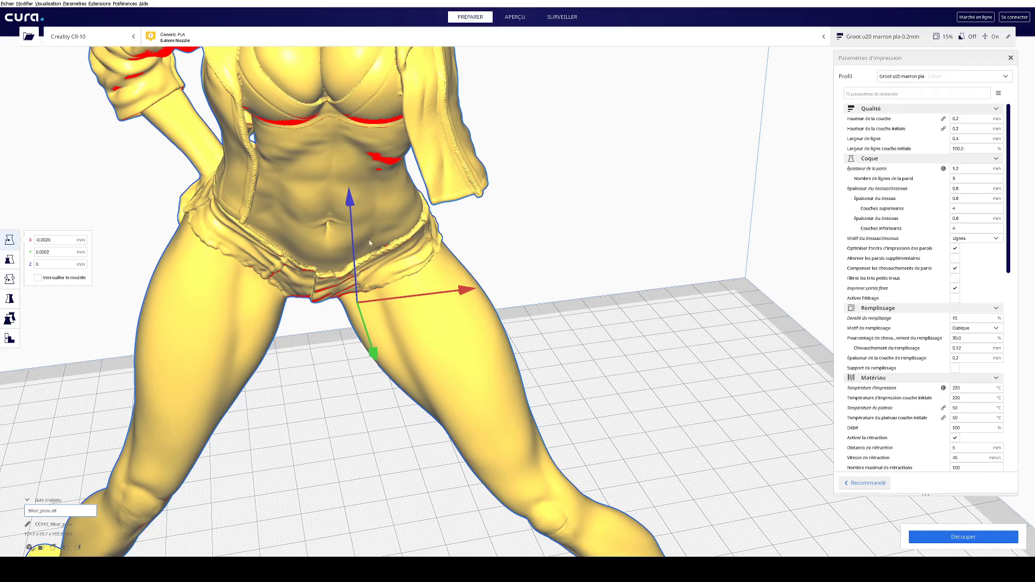
{"action": "right_click_drag", "start_coordinate": [370, 243], "coordinate": [437, 251]}
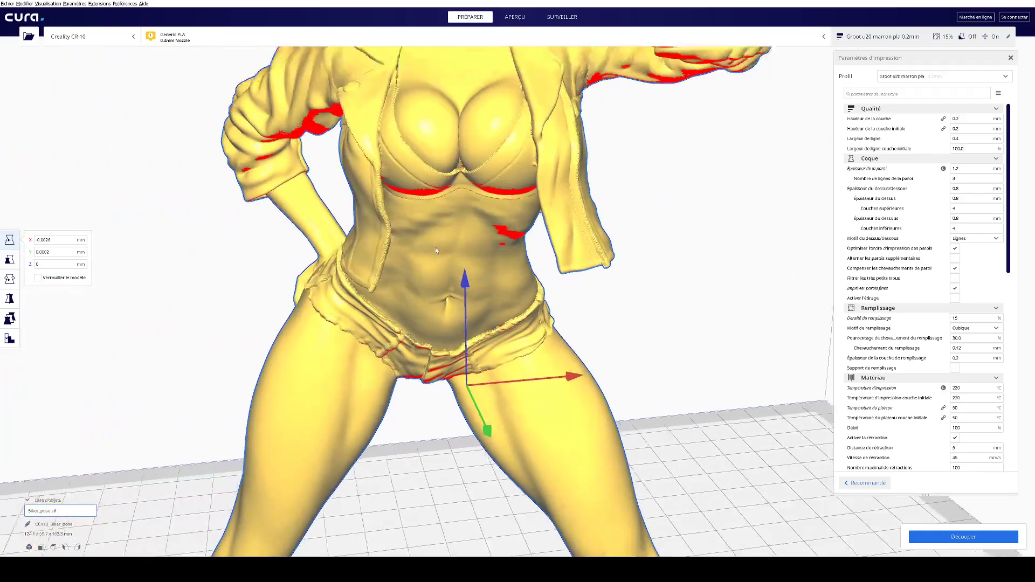
{"action": "scroll", "coordinate": [440, 252], "scroll_direction": "up", "scroll_amount": 4}
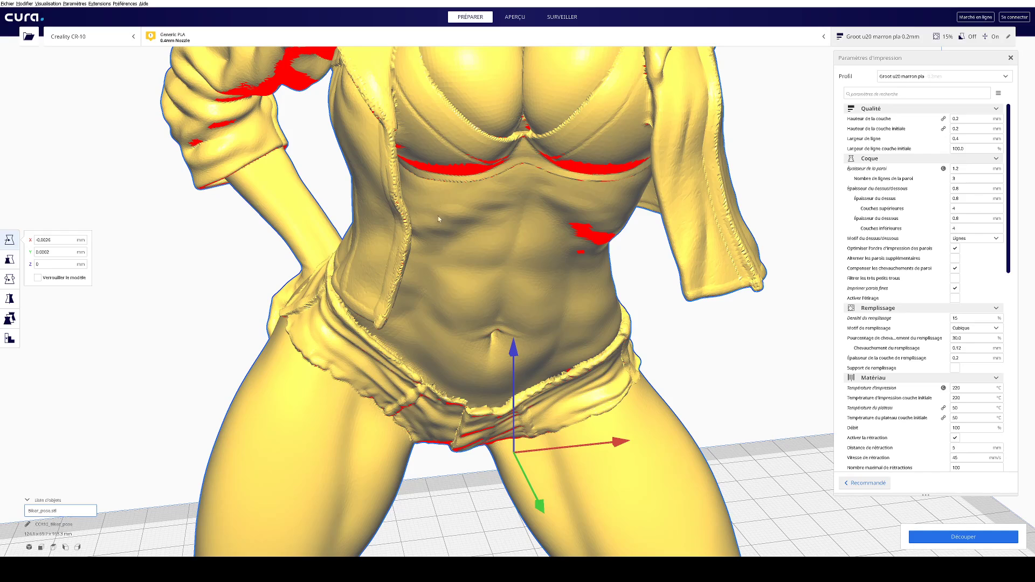
{"action": "scroll", "coordinate": [509, 300], "scroll_direction": "down", "scroll_amount": 10}
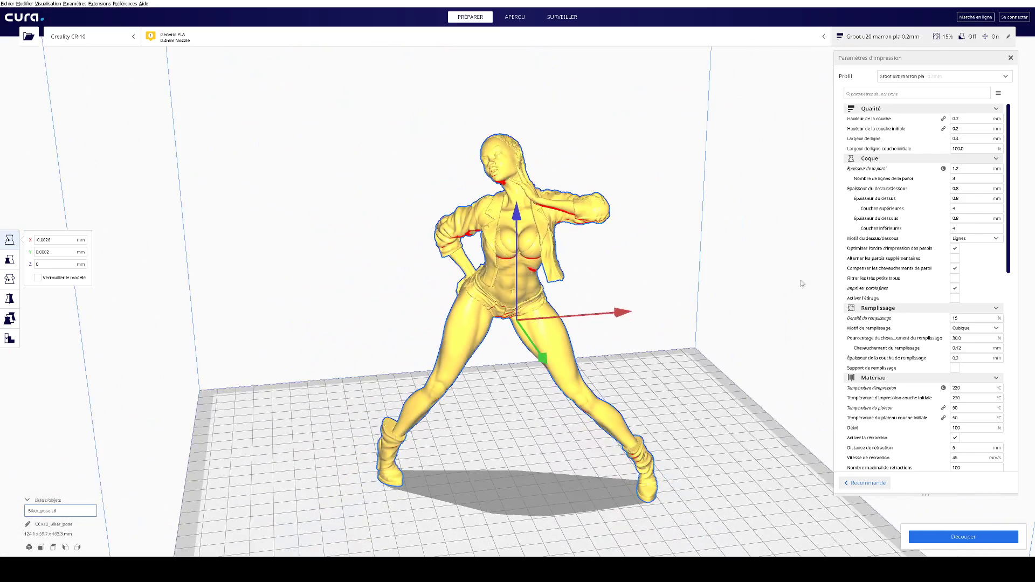
Step: Set the layer height to 0.16 mm in the quality settings
{"action": "left_click", "coordinate": [985, 119]}
{"action": "type", "text": "0.16"}
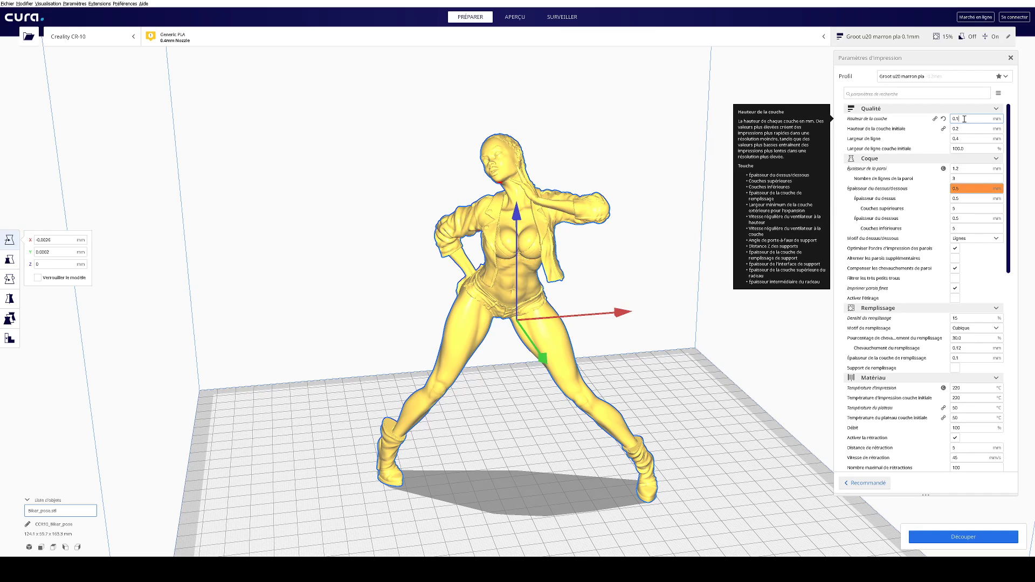
{"action": "type", "text": "6"}
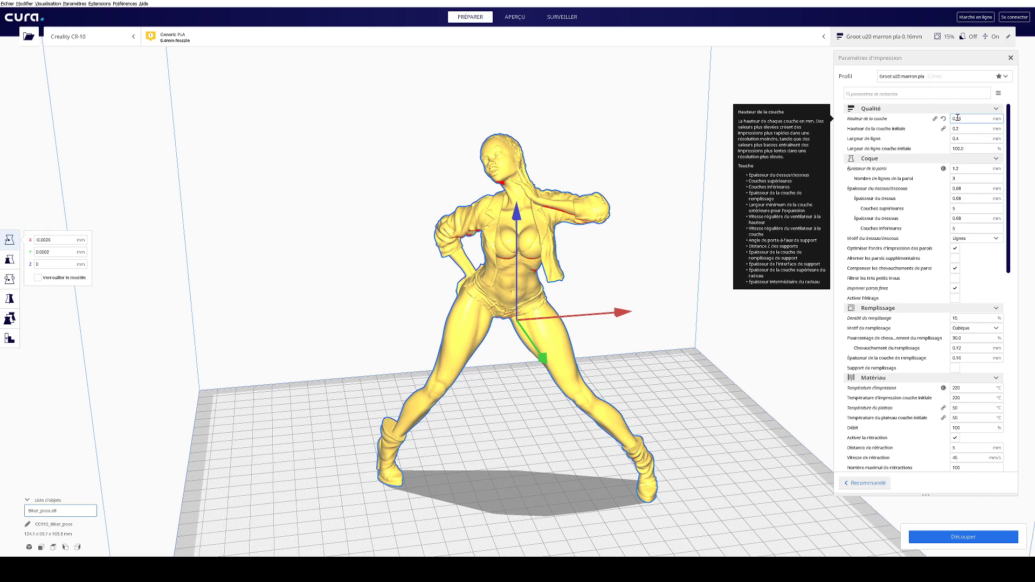
{"action": "type", "text": "0"}
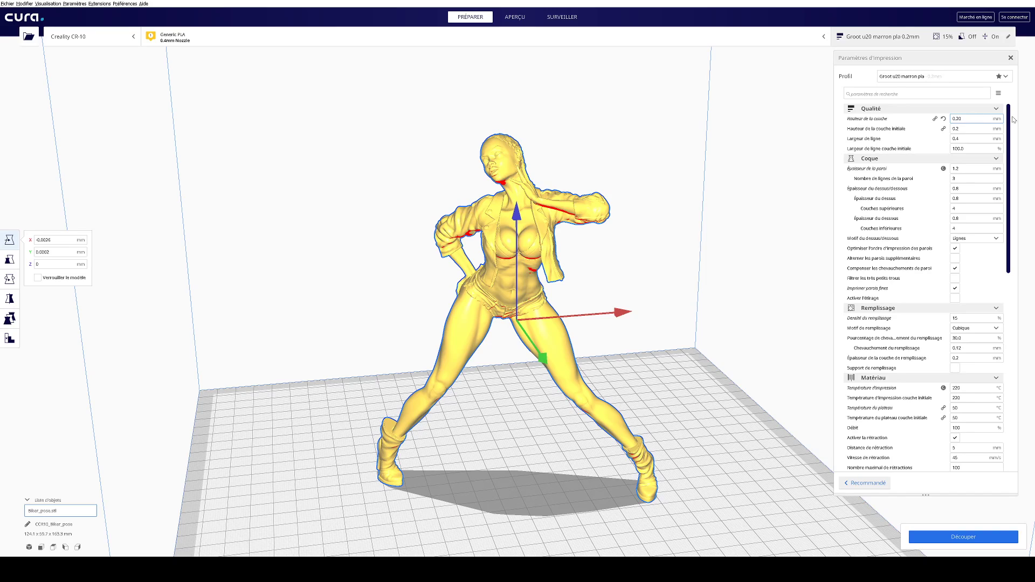
{"action": "key", "text": "BackSpace"}
{"action": "key", "text": "BackSpace"}
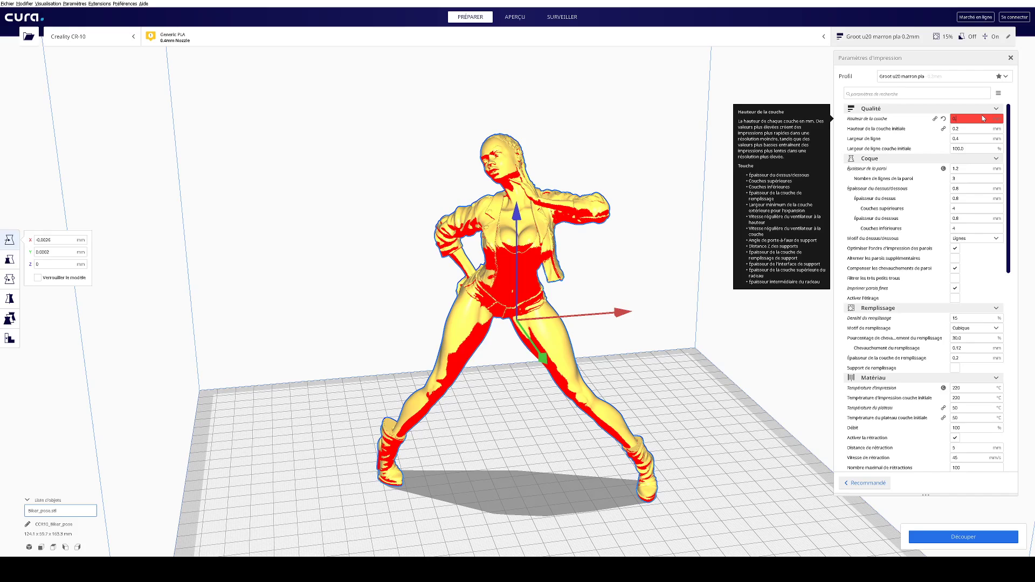
{"action": "type", "text": "16"}
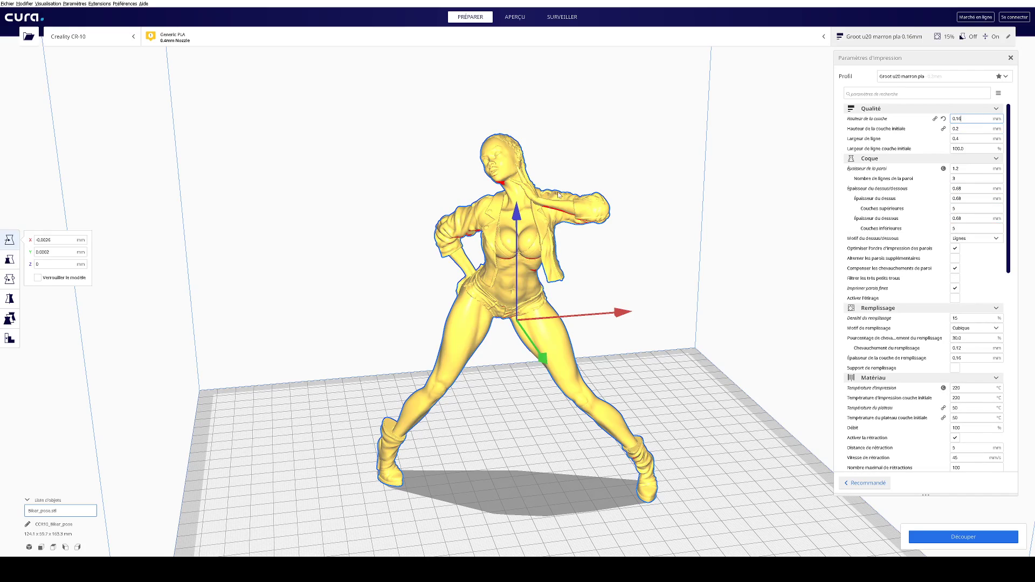
Step: Set the wall thickness to 0.8 mm in the shell settings
{"action": "mouse_move", "coordinate": [558, 192]}
{"action": "right_mouse_down"}
{"action": "mouse_move", "coordinate": [467, 217]}
{"action": "mouse_move", "coordinate": [564, 205]}
{"action": "right_mouse_up"}
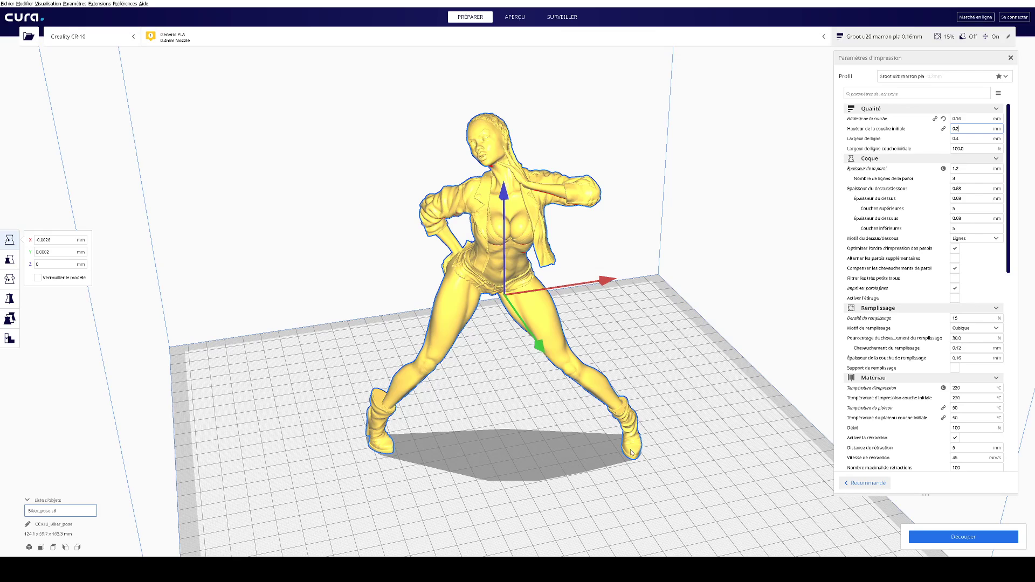
{"action": "left_click", "coordinate": [958, 140]}
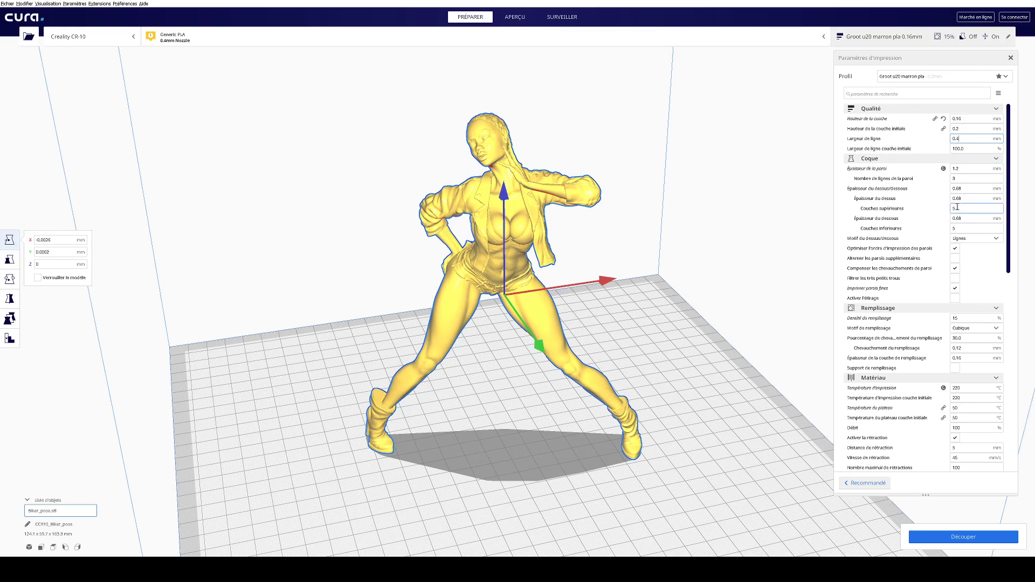
{"action": "left_click", "coordinate": [970, 149]}
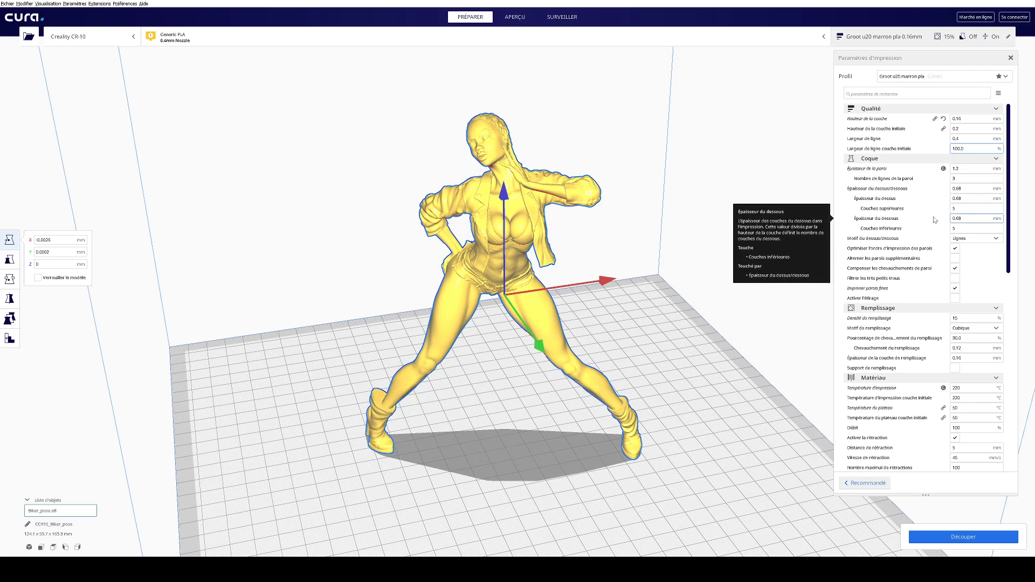
{"action": "left_click", "coordinate": [966, 169]}
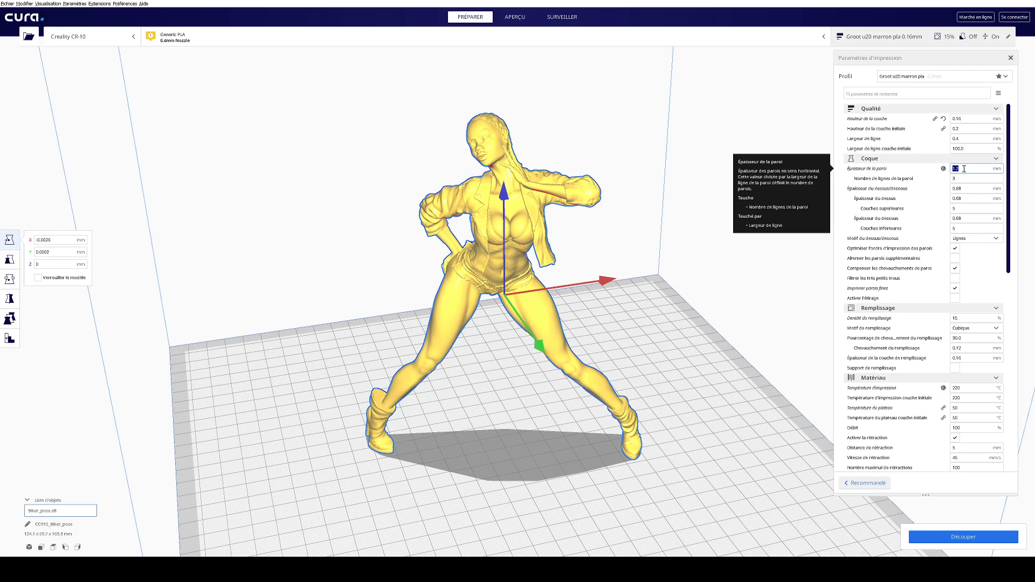
{"action": "type", "text": "0.8"}
{"action": "key", "text": "Tab"}
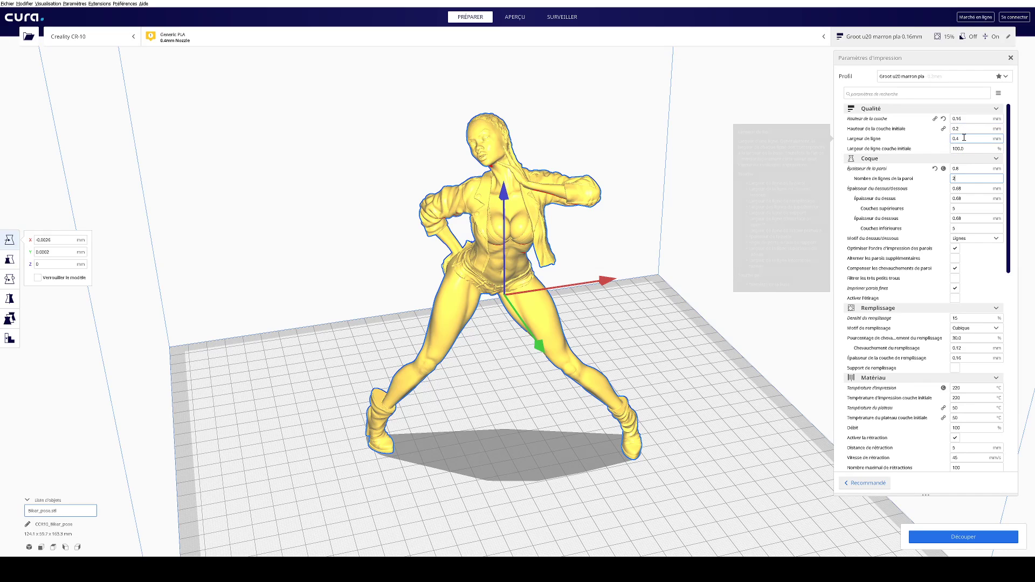
{"action": "left_click", "coordinate": [962, 208]}
{"action": "left_click", "coordinate": [959, 177]}
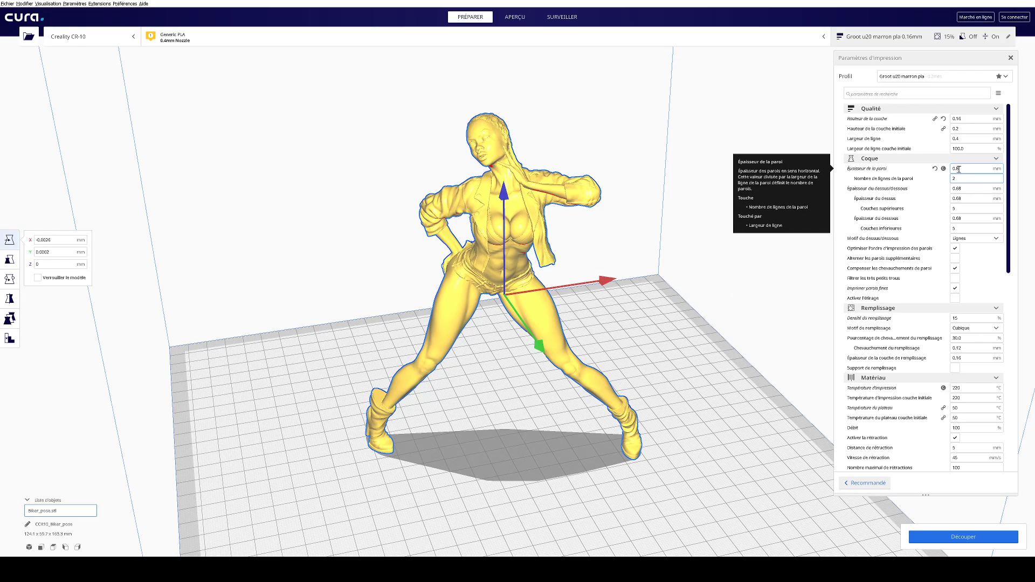
Step: Set the wall thickness to 1.2 mm with 3 wall lines and check the top and bottom layer settings
{"action": "double_click", "coordinate": [961, 169]}
{"action": "left_click", "coordinate": [960, 178]}
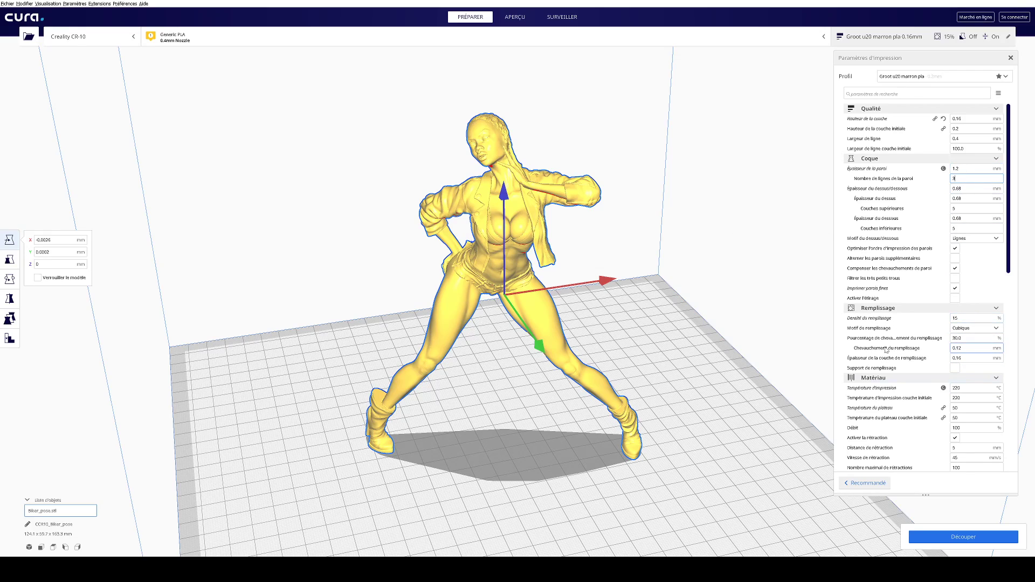
{"action": "double_click", "coordinate": [964, 169]}
{"action": "left_click", "coordinate": [969, 188]}
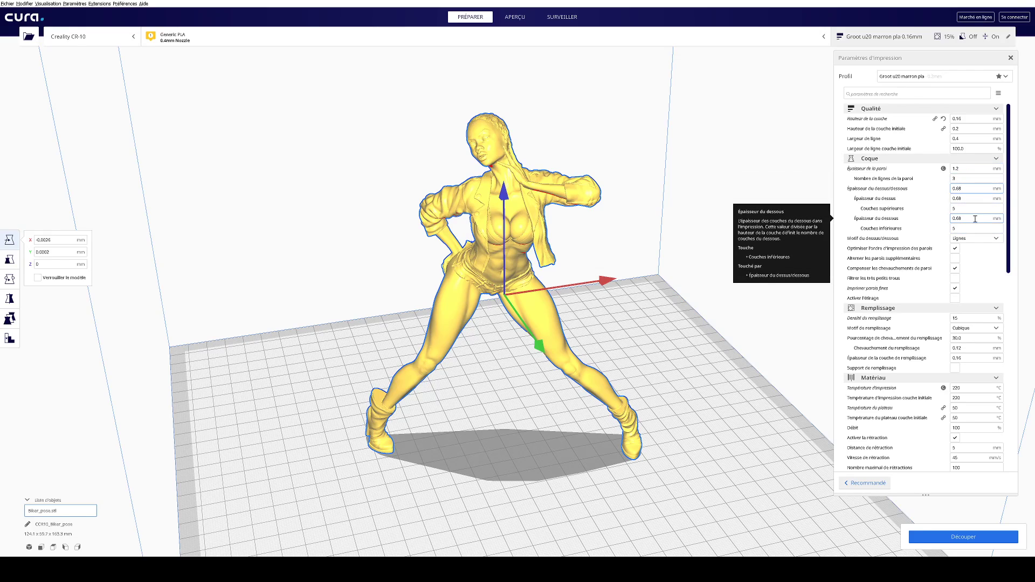
{"action": "left_click", "coordinate": [965, 209]}
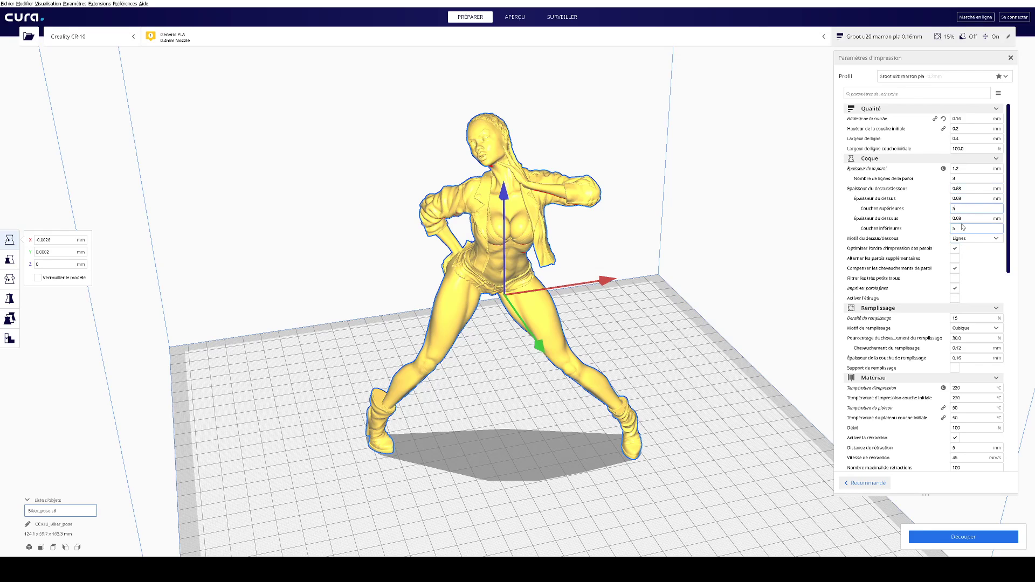
{"action": "left_click", "coordinate": [965, 228]}
Step: Slice the biker figure with the current settings and open its layer preview
{"action": "left_click", "coordinate": [941, 537]}
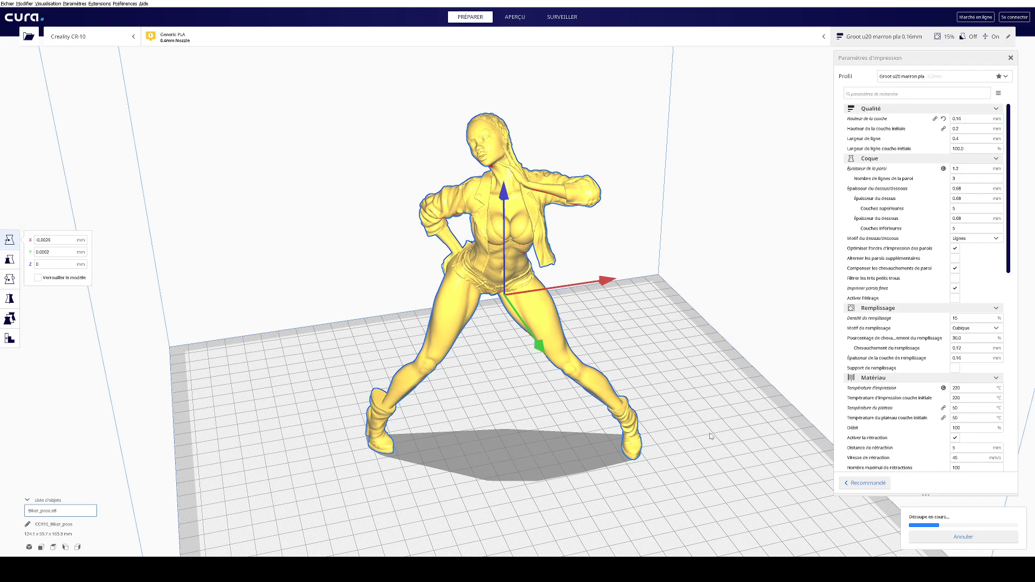
{"action": "right_click_drag", "start_coordinate": [724, 432], "coordinate": [674, 433]}
{"action": "scroll", "coordinate": [674, 433], "scroll_direction": "up", "scroll_amount": 1}
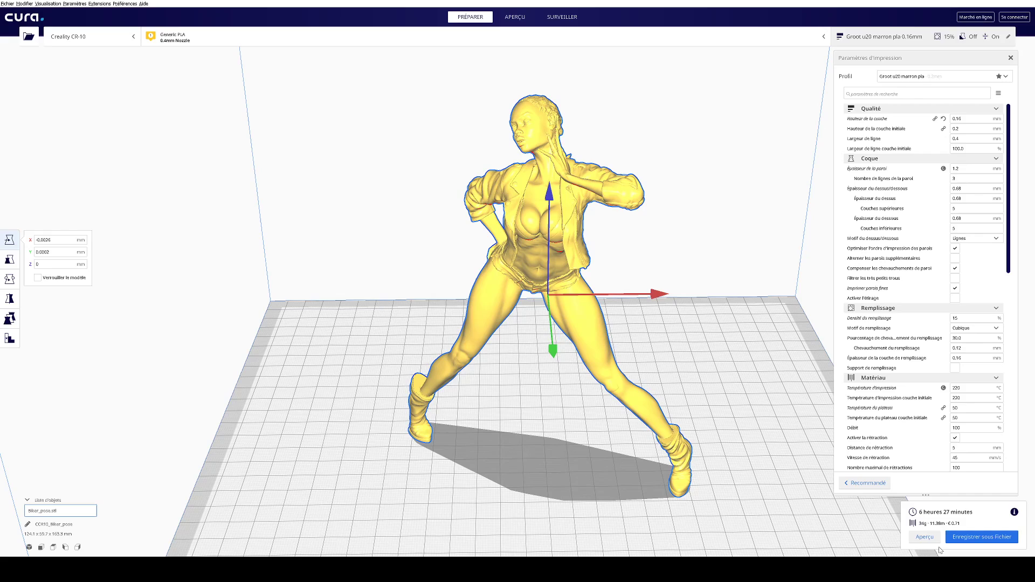
{"action": "left_click", "coordinate": [926, 537]}
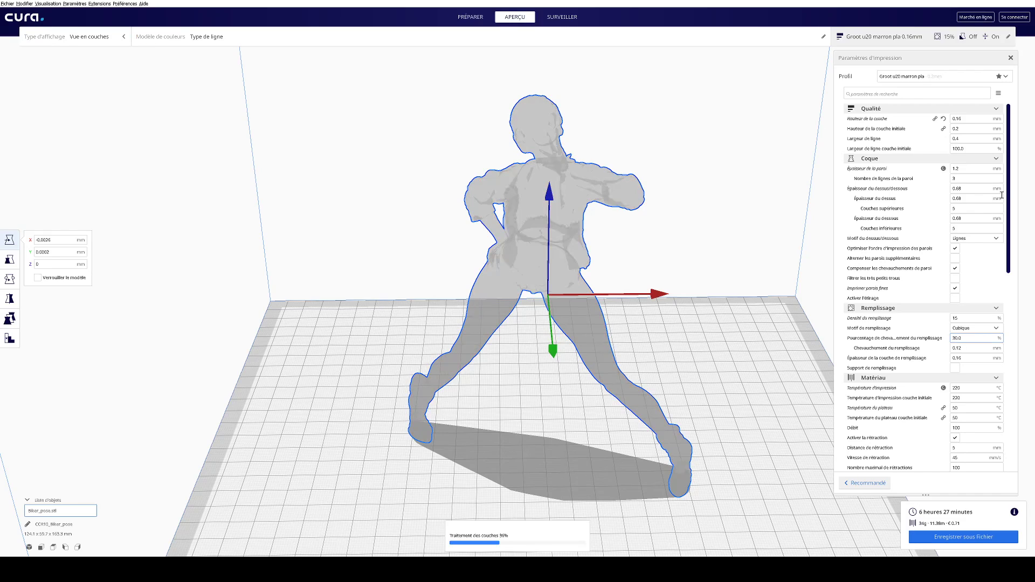
Step: Show only the first layers and examine the brim around both feet together with the build plate adhesion settings
{"action": "left_click_drag", "start_coordinate": [1027, 219], "coordinate": [1033, 388]}
{"action": "right_click_drag", "start_coordinate": [797, 458], "coordinate": [750, 496]}
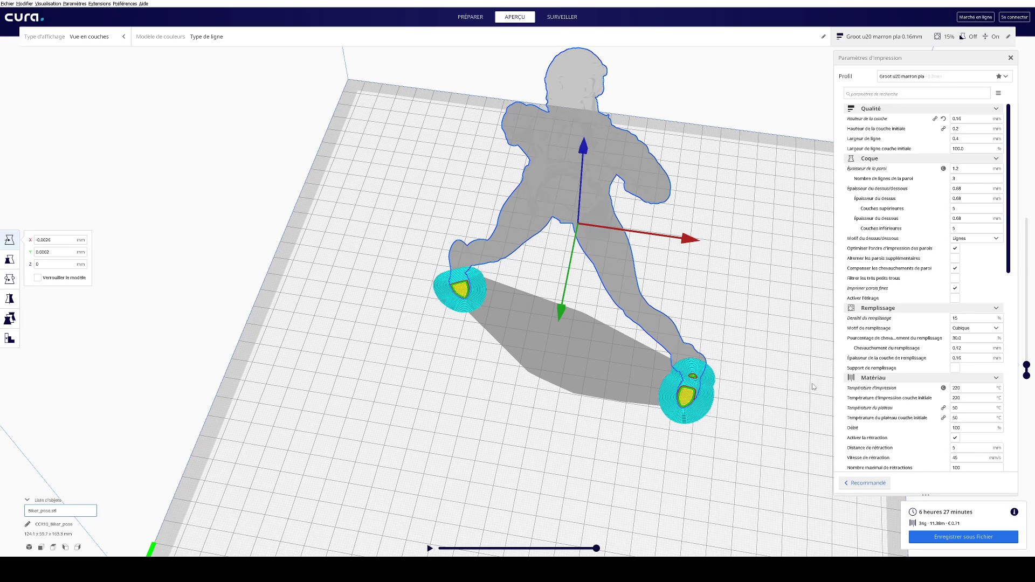
{"action": "scroll", "coordinate": [943, 362], "scroll_direction": "down", "scroll_amount": 5}
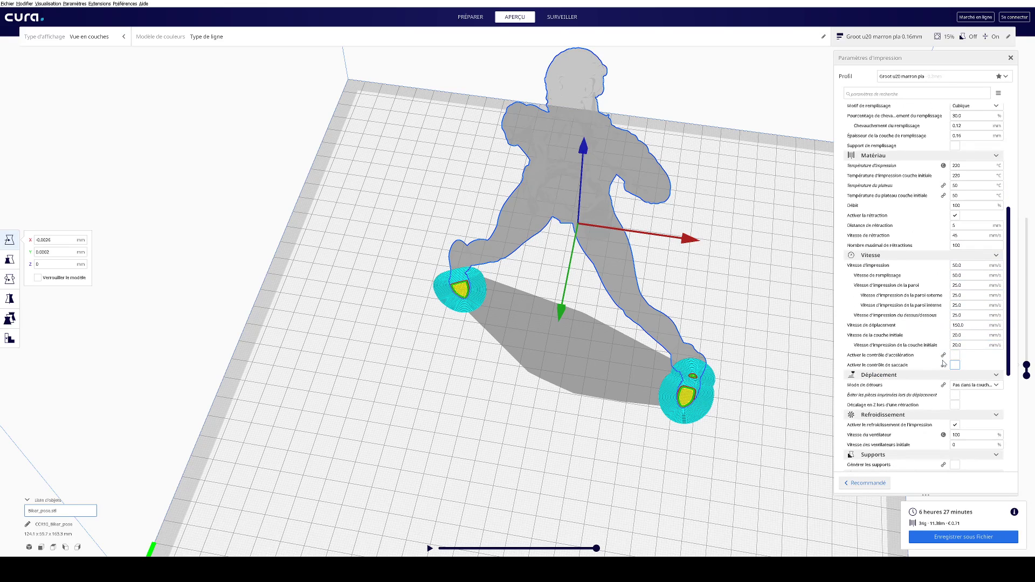
{"action": "scroll", "coordinate": [944, 363], "scroll_direction": "down", "scroll_amount": 2}
{"action": "scroll", "coordinate": [943, 364], "scroll_direction": "down", "scroll_amount": 2}
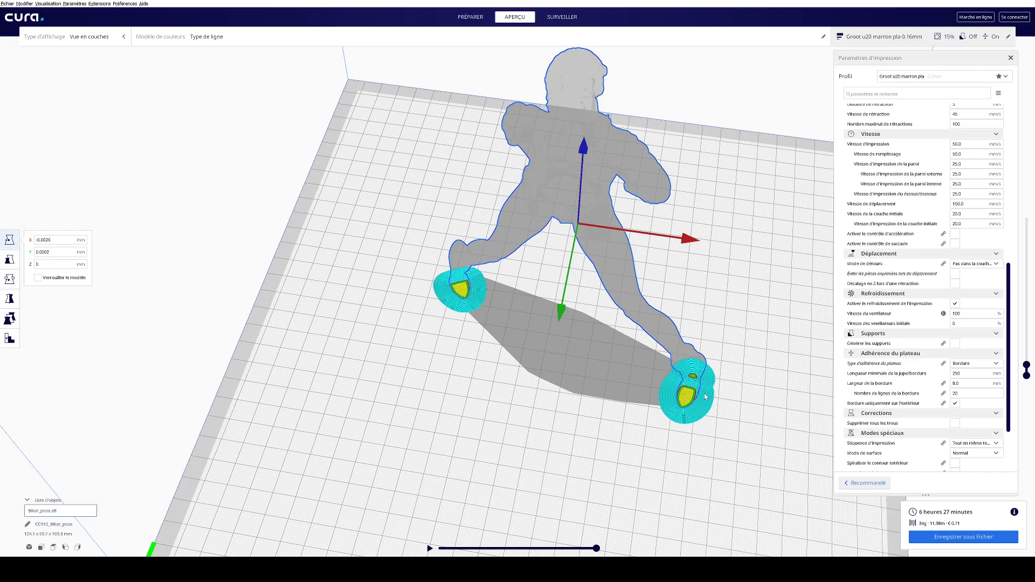
{"action": "scroll", "coordinate": [668, 399], "scroll_direction": "up", "scroll_amount": 2}
{"action": "scroll", "coordinate": [669, 399], "scroll_direction": "down", "scroll_amount": 3}
{"action": "scroll", "coordinate": [701, 415], "scroll_direction": "up", "scroll_amount": 5}
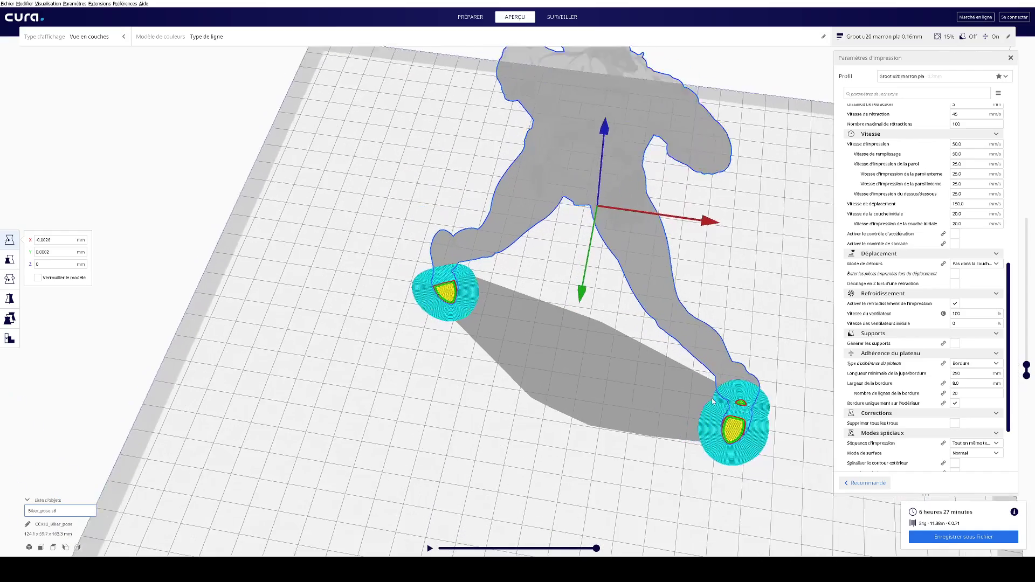
{"action": "scroll", "coordinate": [709, 416], "scroll_direction": "down", "scroll_amount": 4}
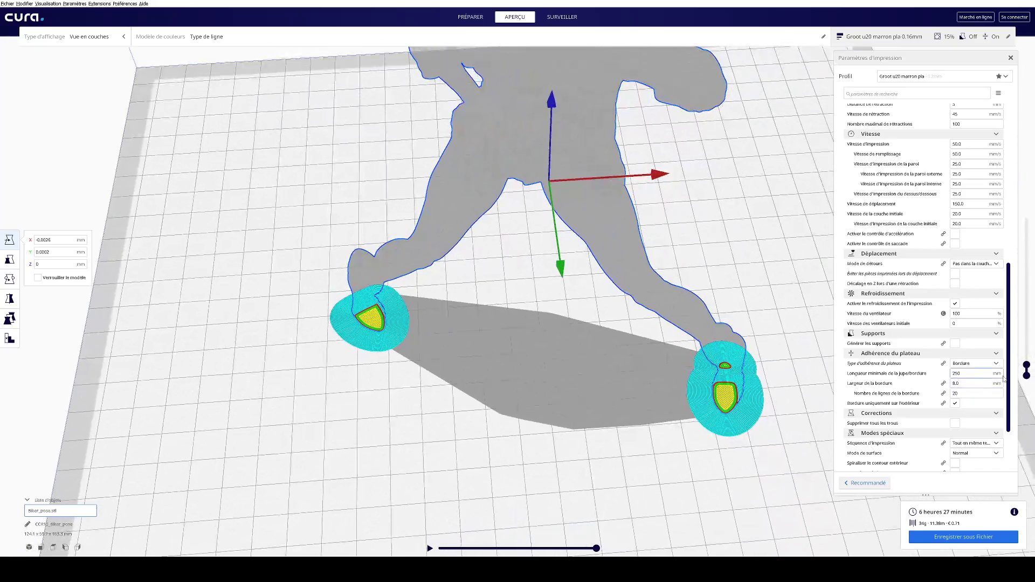
{"action": "scroll", "coordinate": [1029, 369], "scroll_direction": "down", "scroll_amount": 1}
{"action": "scroll", "coordinate": [1029, 370], "scroll_direction": "down", "scroll_amount": 4}
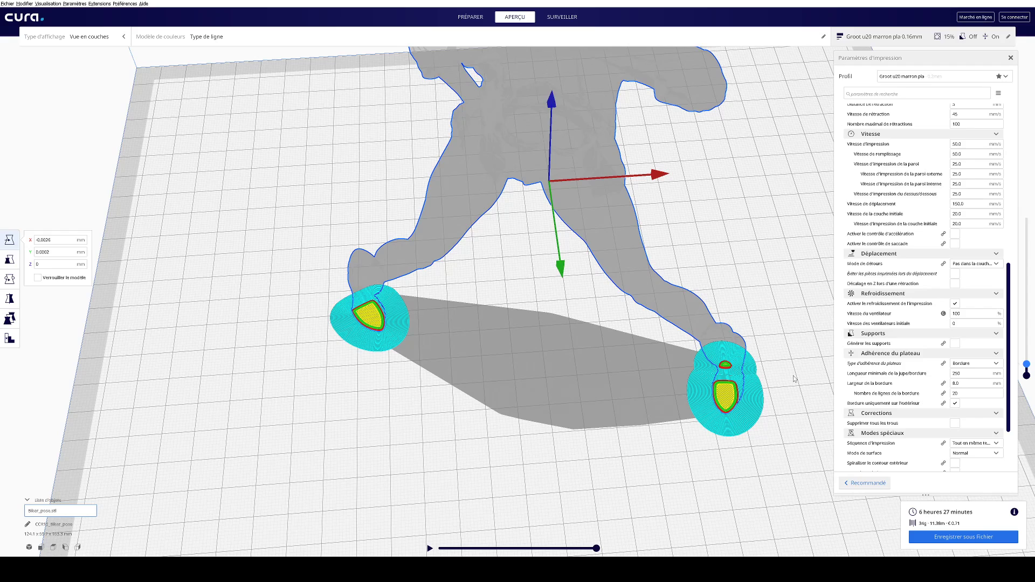
Step: Raise the displayed layers to the top of the boots and examine one foot's walls and infill against the wall line count
{"action": "scroll", "coordinate": [914, 261], "scroll_direction": "up", "scroll_amount": 8}
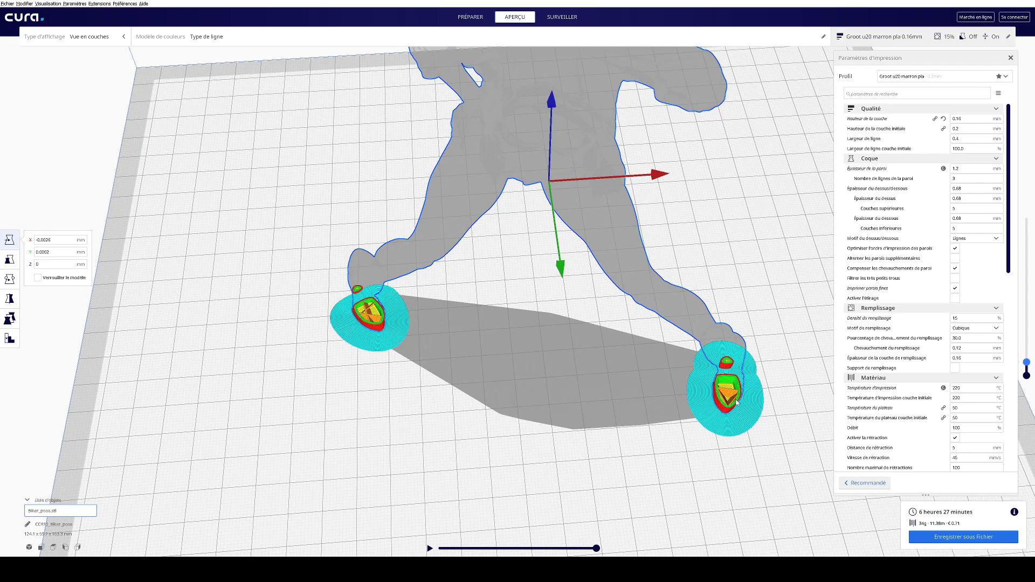
{"action": "scroll", "coordinate": [649, 378], "scroll_direction": "up", "scroll_amount": 5}
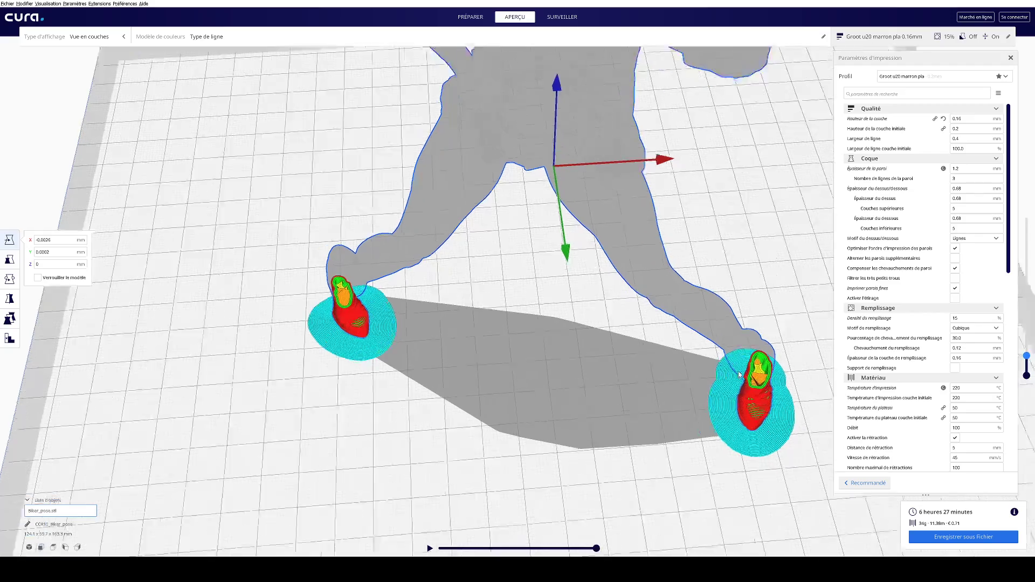
{"action": "middle_click_drag", "start_coordinate": [648, 375], "coordinate": [380, 354]}
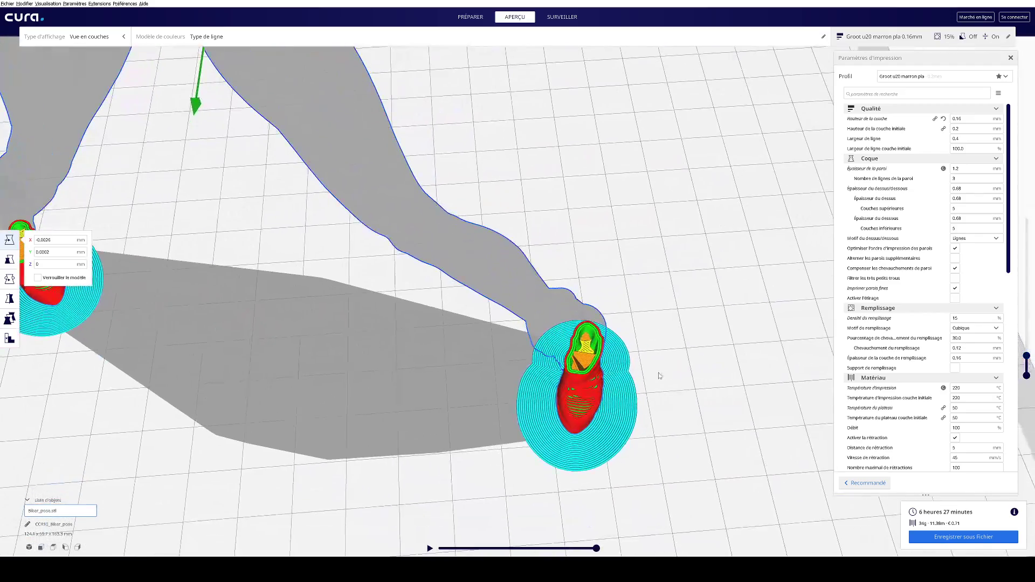
{"action": "scroll", "coordinate": [661, 376], "scroll_direction": "up", "scroll_amount": 5}
{"action": "scroll", "coordinate": [616, 381], "scroll_direction": "up", "scroll_amount": 3}
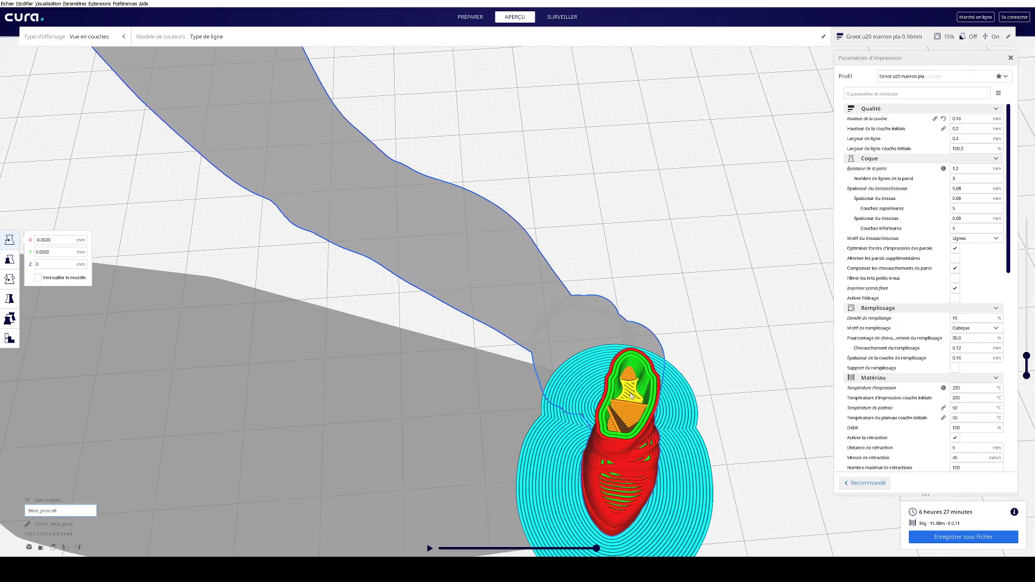
{"action": "left_click", "coordinate": [970, 178]}
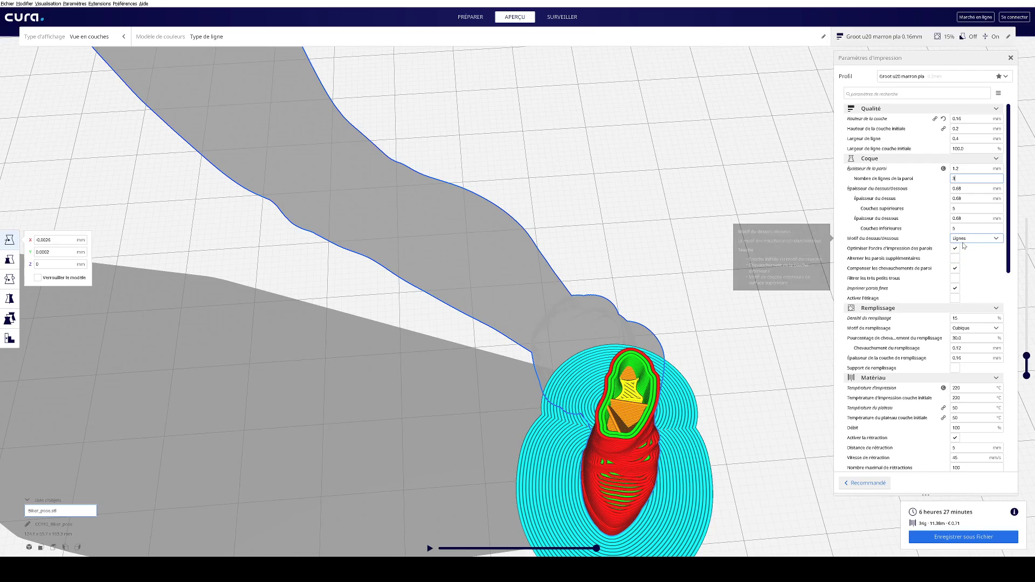
Step: Review the wall printing order and thin wall options in the shell settings with the whole figure in view
{"action": "scroll", "coordinate": [437, 368], "scroll_direction": "down", "scroll_amount": 10}
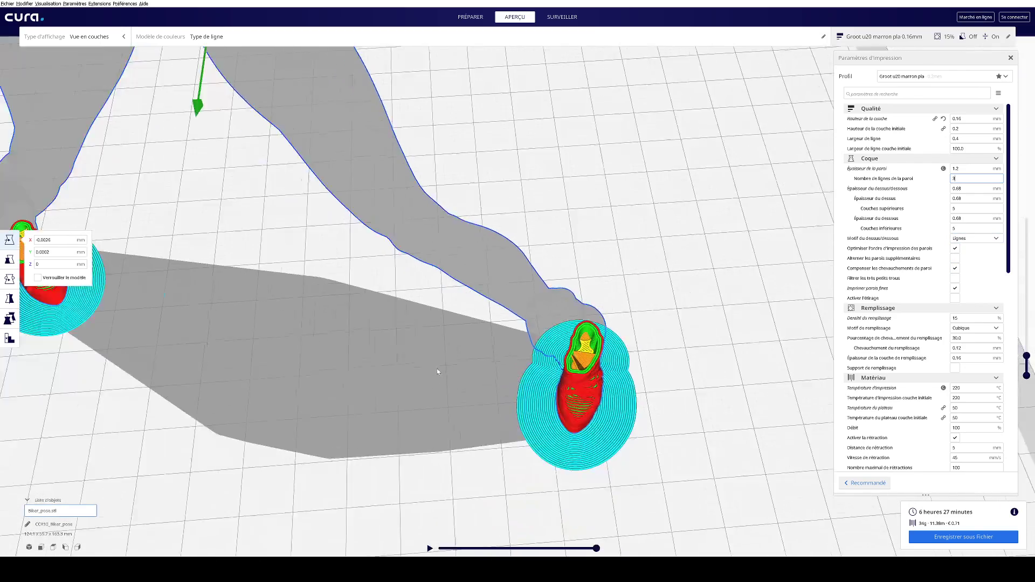
{"action": "scroll", "coordinate": [443, 367], "scroll_direction": "up", "scroll_amount": 3}
{"action": "scroll", "coordinate": [441, 367], "scroll_direction": "up", "scroll_amount": 3}
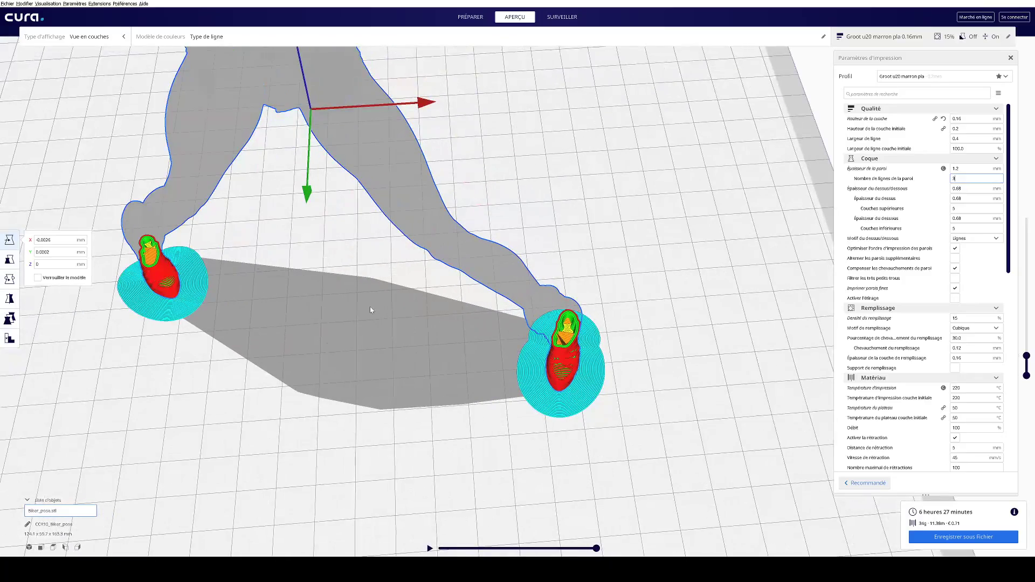
{"action": "scroll", "coordinate": [507, 405], "scroll_direction": "up", "scroll_amount": 3}
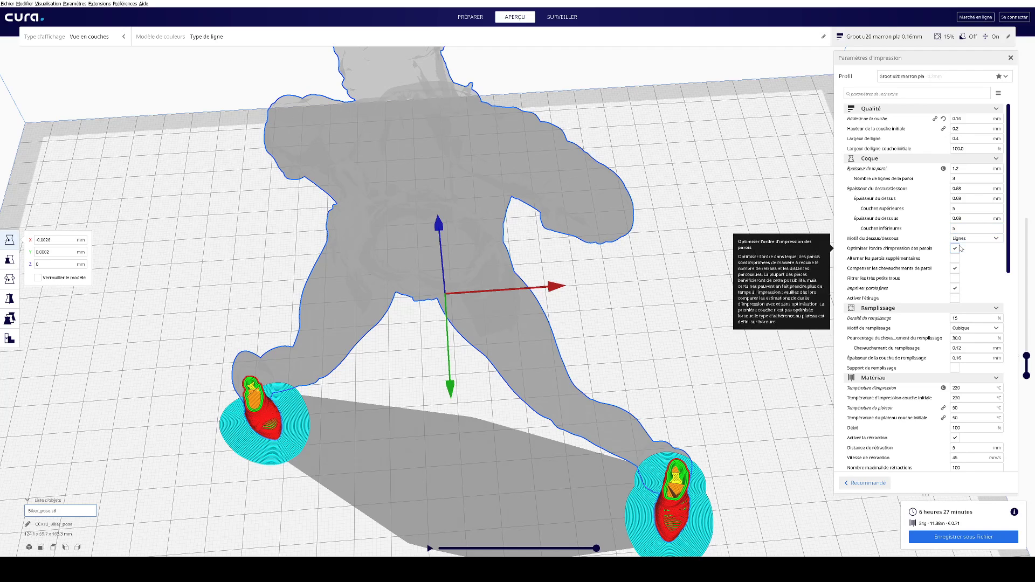
{"action": "scroll", "coordinate": [961, 245], "scroll_direction": "down", "scroll_amount": 3}
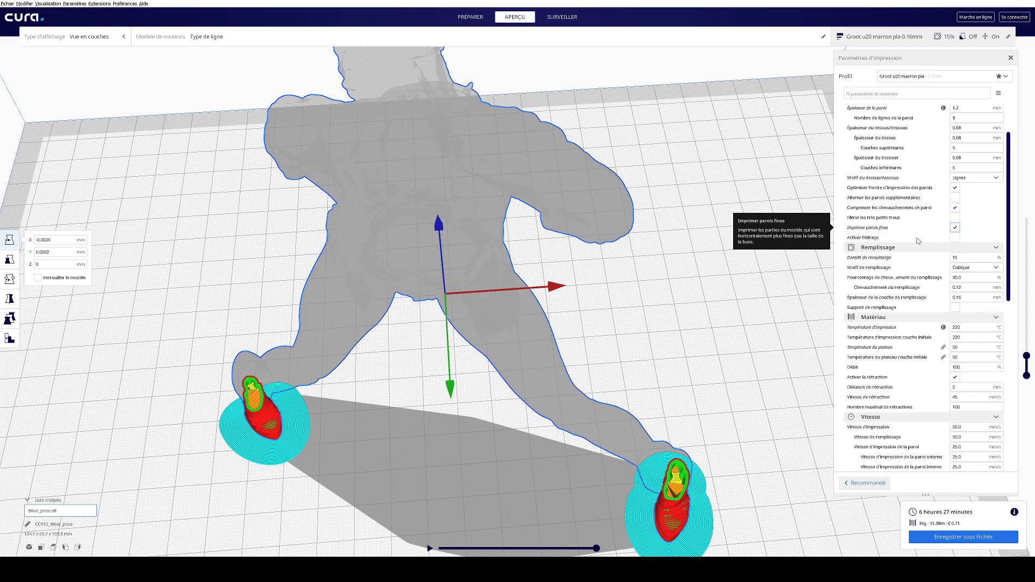
{"action": "scroll", "coordinate": [647, 288], "scroll_direction": "down", "scroll_amount": 3}
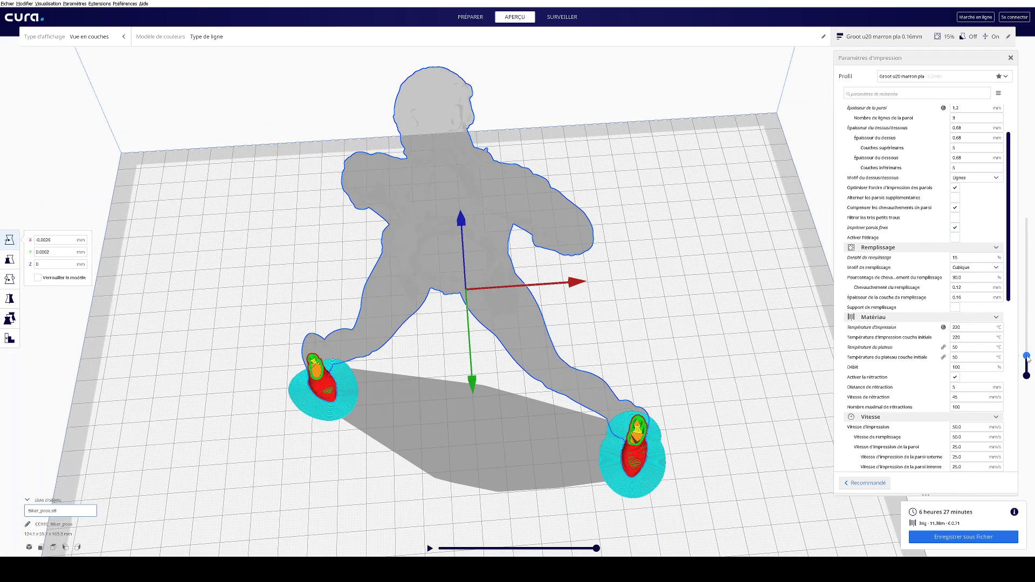
Step: Display all layers of the figure and examine its sliced surface from several angles and close up around the head and torso
{"action": "left_click_drag", "start_coordinate": [1028, 357], "coordinate": [1027, 218]}
{"action": "right_click_drag", "start_coordinate": [602, 238], "coordinate": [542, 184]}
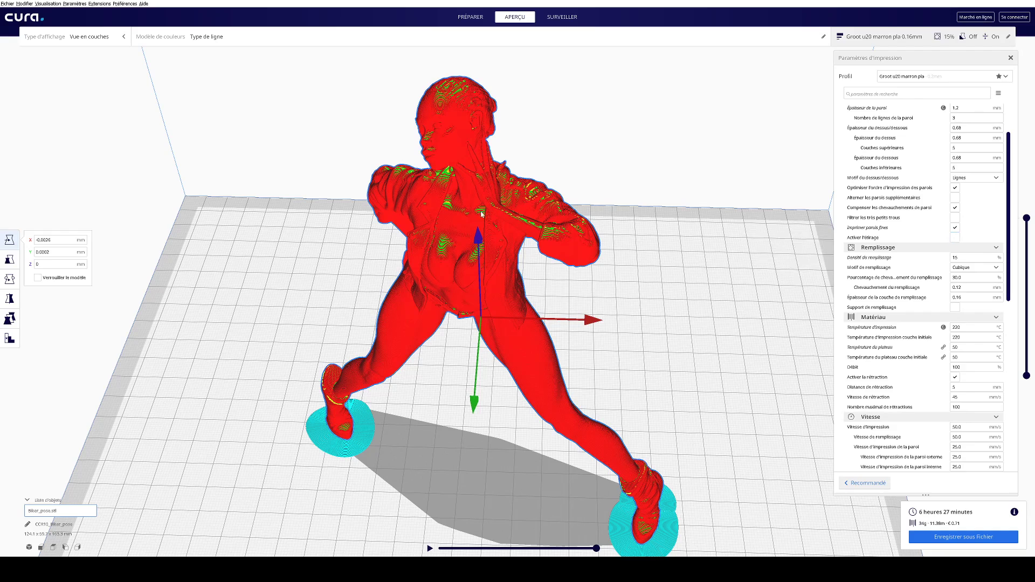
{"action": "right_click_drag", "start_coordinate": [601, 229], "coordinate": [447, 170]}
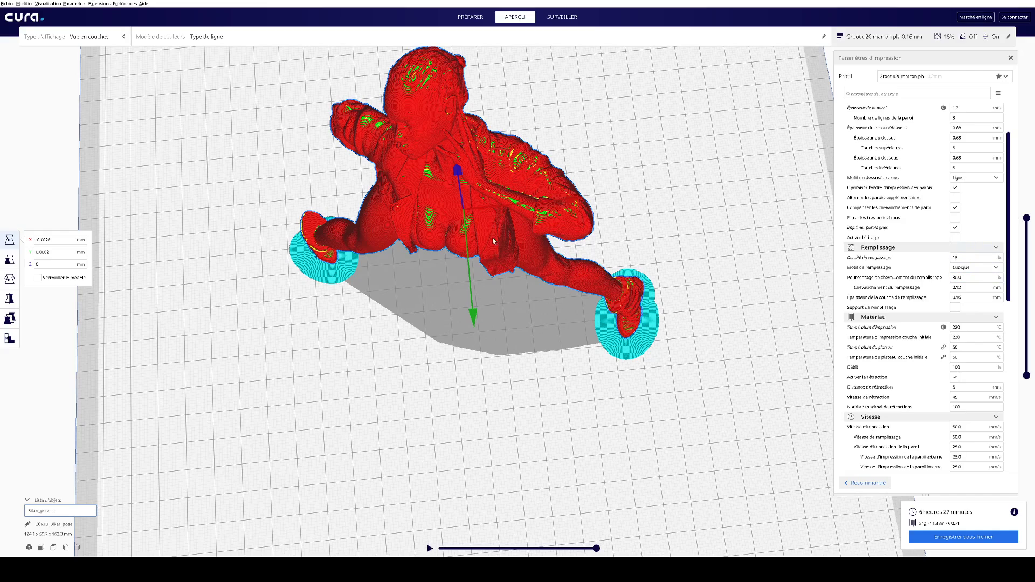
{"action": "right_click_drag", "start_coordinate": [493, 237], "coordinate": [647, 324]}
{"action": "scroll", "coordinate": [662, 337], "scroll_direction": "up", "scroll_amount": 3}
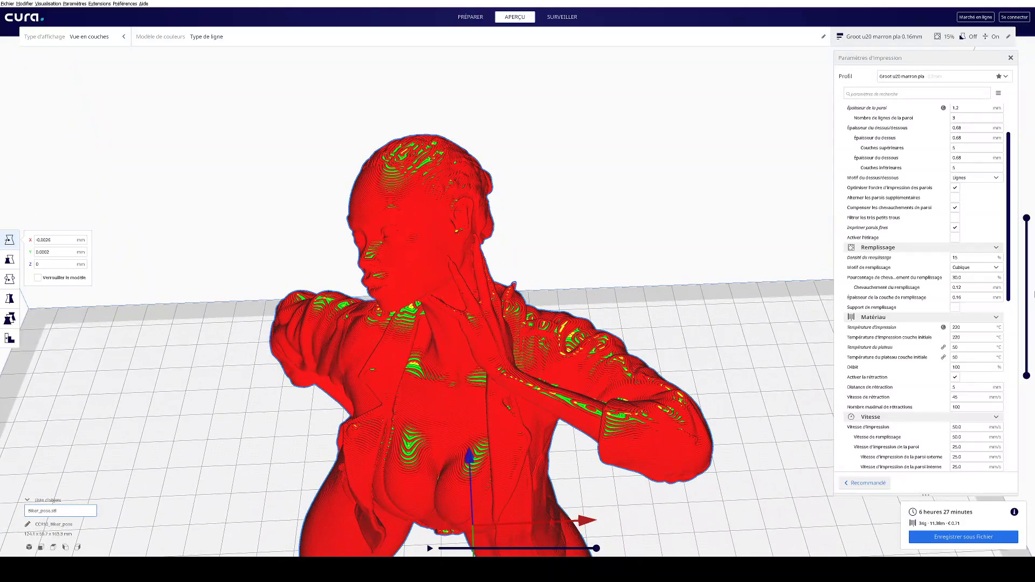
Step: Review the infill pattern and infill density settings against the fully sliced figure
{"action": "mouse_move", "coordinate": [926, 267]}
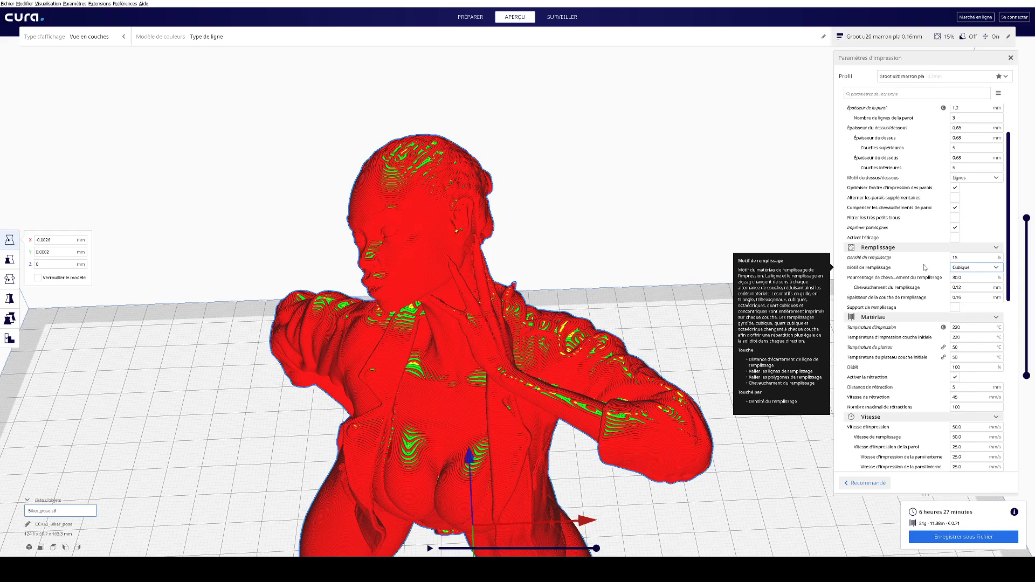
{"action": "mouse_move", "coordinate": [968, 257]}
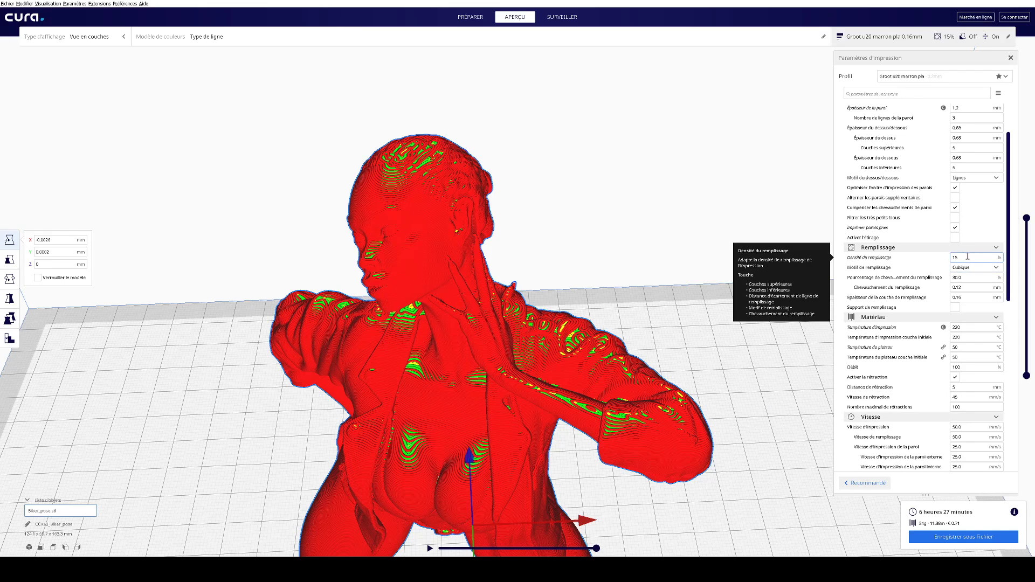
{"action": "scroll", "coordinate": [755, 312], "scroll_direction": "down", "scroll_amount": 5}
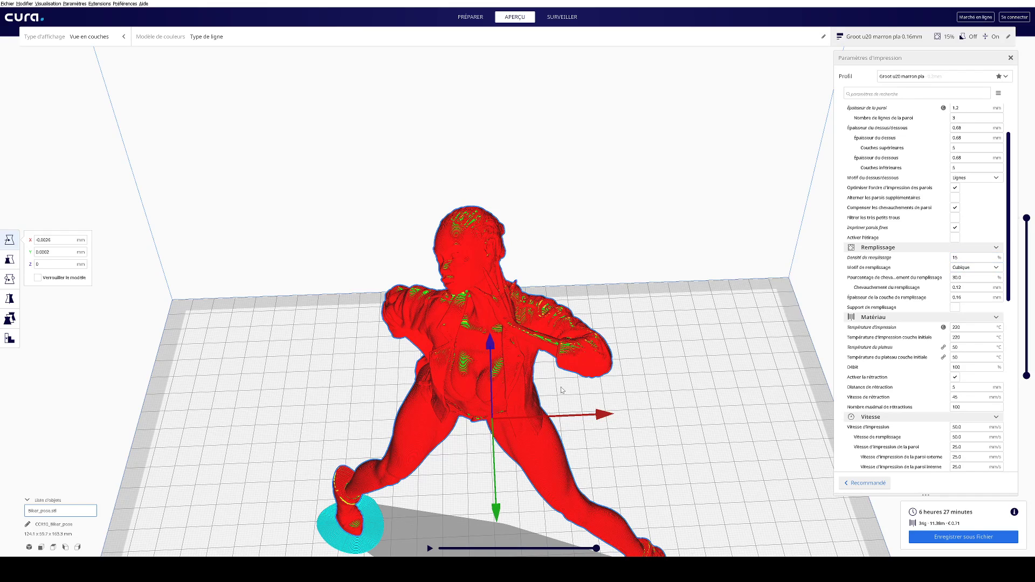
{"action": "middle_click_drag", "start_coordinate": [640, 439], "coordinate": [596, 352]}
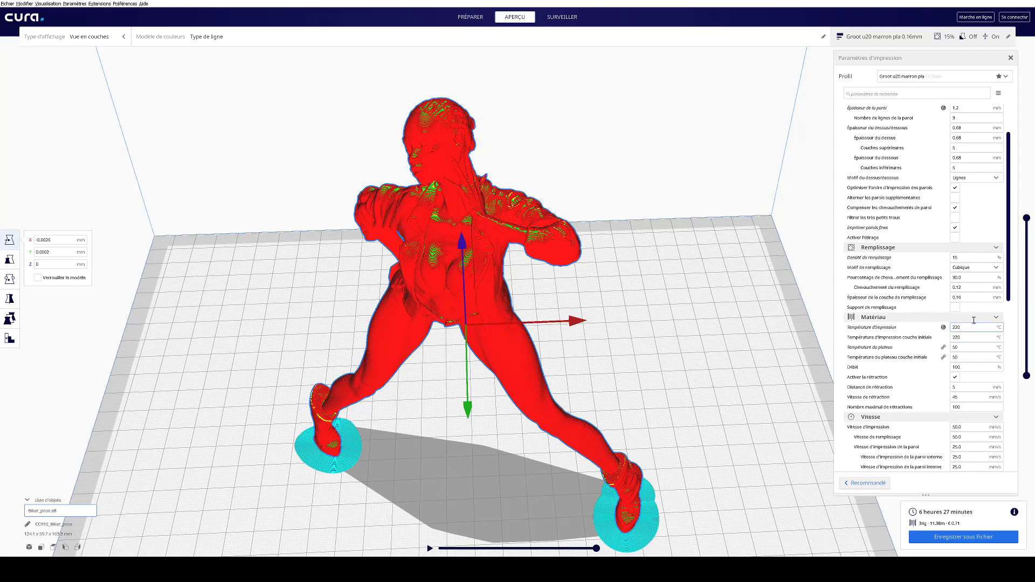
{"action": "mouse_move", "coordinate": [968, 258]}
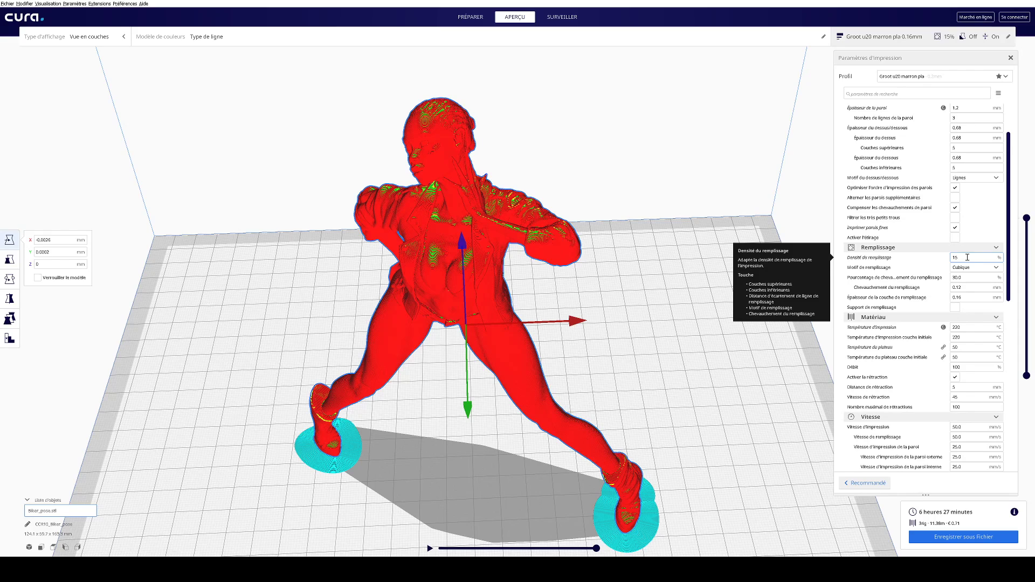
{"action": "left_click_drag", "start_coordinate": [967, 257], "coordinate": [928, 263]}
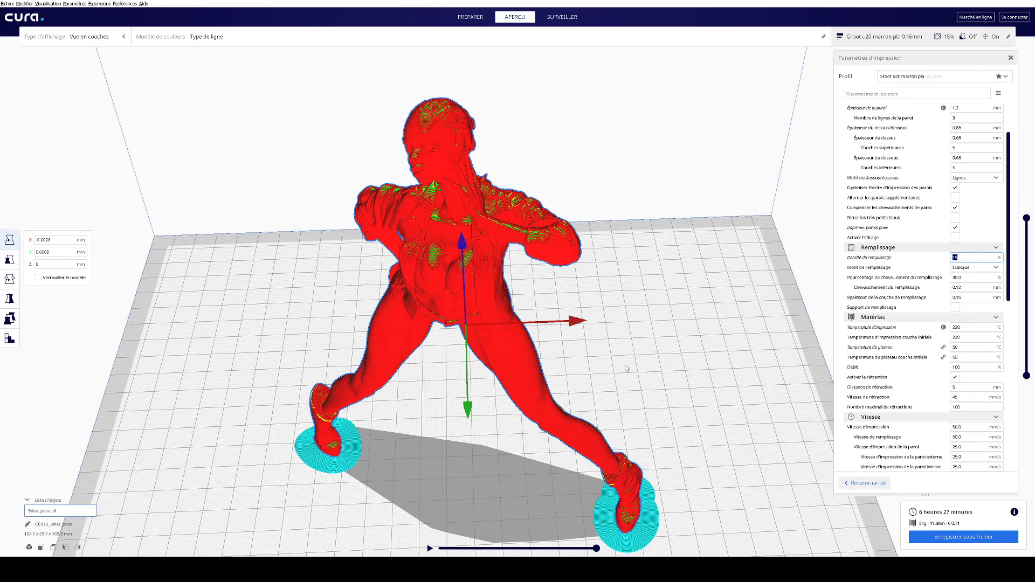
{"action": "right_click_drag", "start_coordinate": [627, 367], "coordinate": [638, 356]}
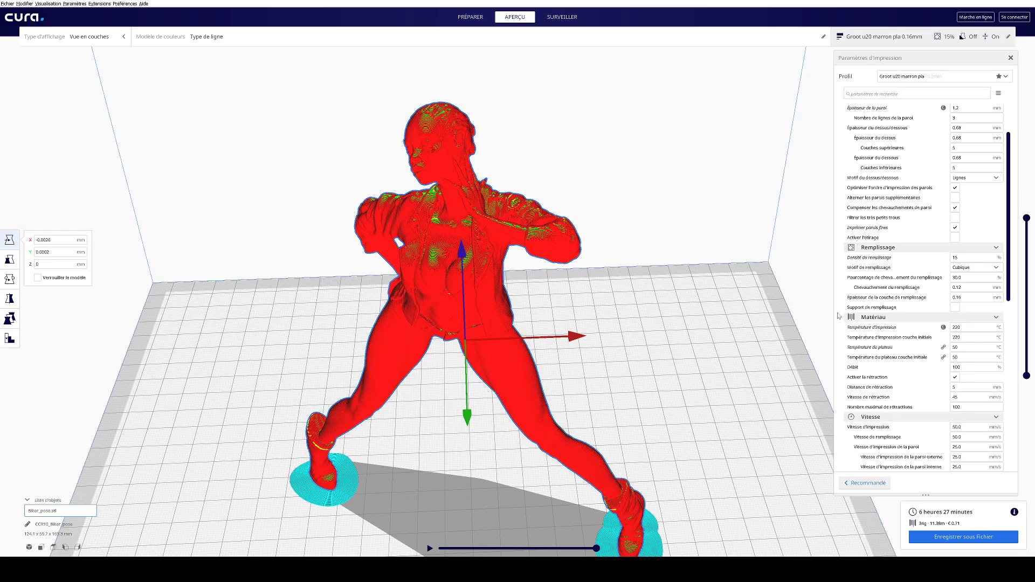
{"action": "double_click", "coordinate": [956, 258]}
{"action": "right_click_drag", "start_coordinate": [707, 379], "coordinate": [714, 411]}
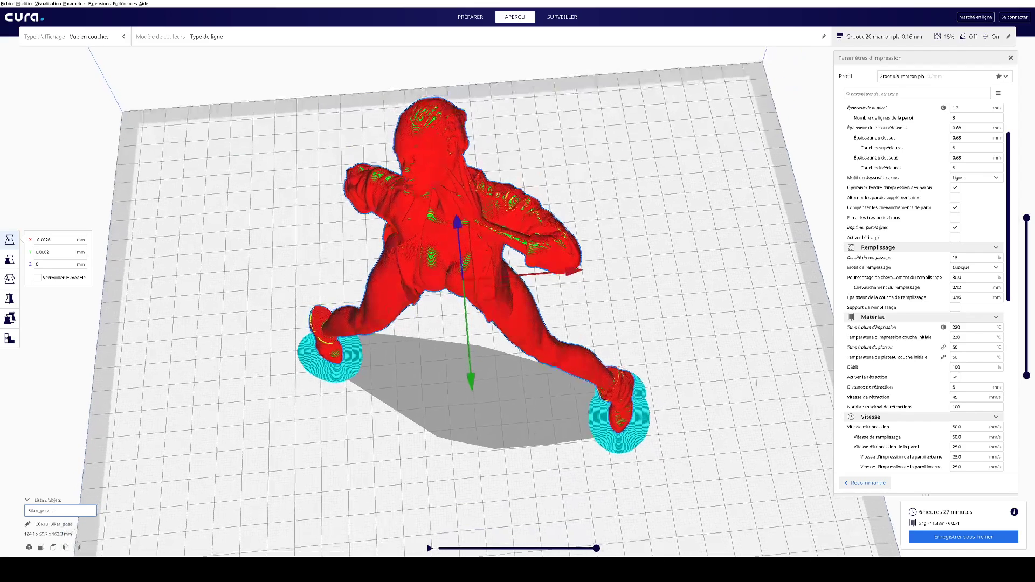
Step: Lower the displayed layers to the figure's torso and examine the walls and cubic infill in the cross-section from above
{"action": "left_click_drag", "start_coordinate": [1027, 218], "coordinate": [1027, 254]}
{"action": "right_click_drag", "start_coordinate": [596, 197], "coordinate": [595, 236]}
{"action": "scroll", "coordinate": [406, 221], "scroll_direction": "up", "scroll_amount": 8}
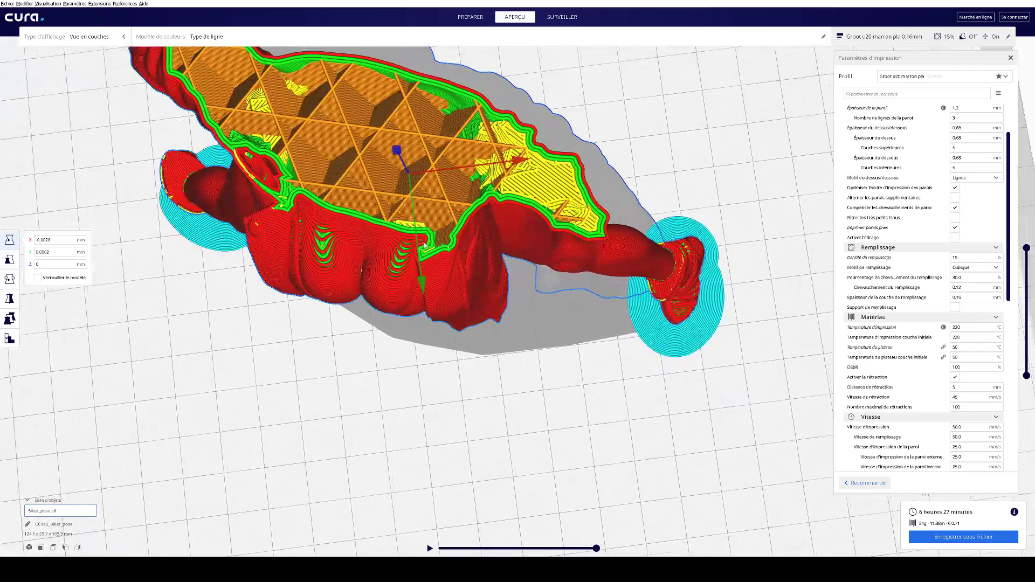
{"action": "right_click_drag", "start_coordinate": [423, 246], "coordinate": [493, 303]}
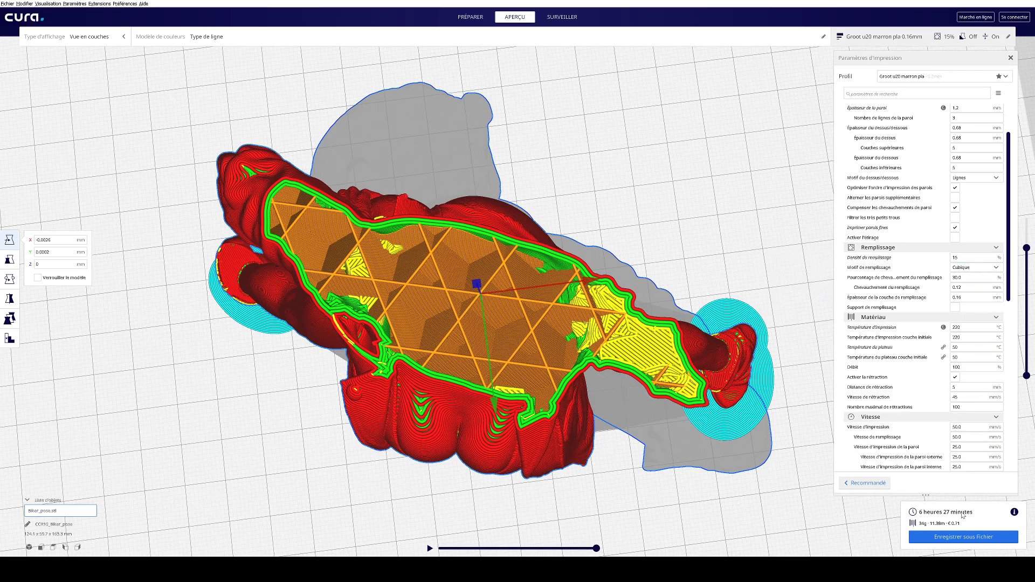
Step: Set the infill density to 30 % and reslice the figure
{"action": "left_click", "coordinate": [965, 257]}
{"action": "type", "text": "30"}
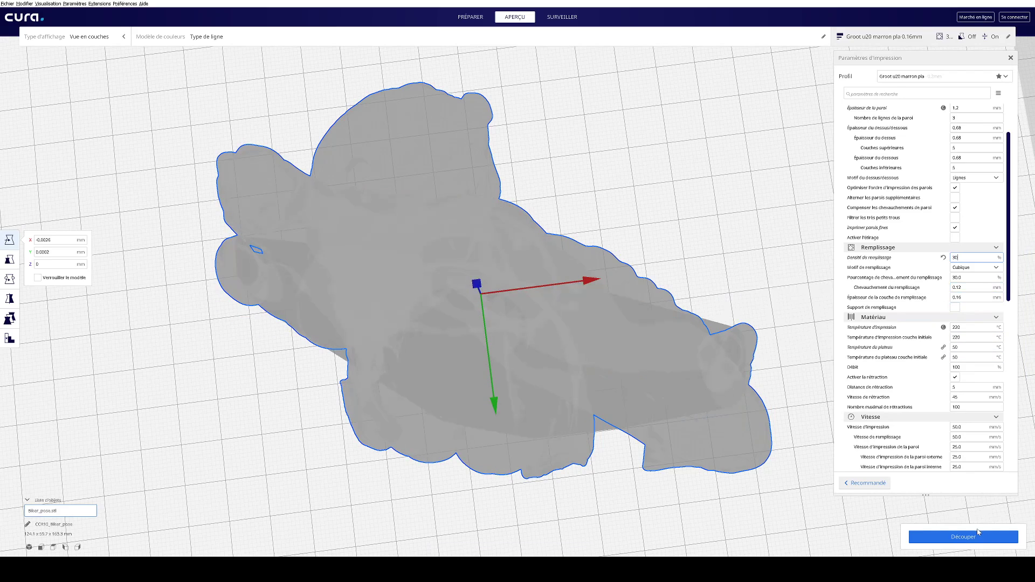
{"action": "left_click", "coordinate": [979, 534]}
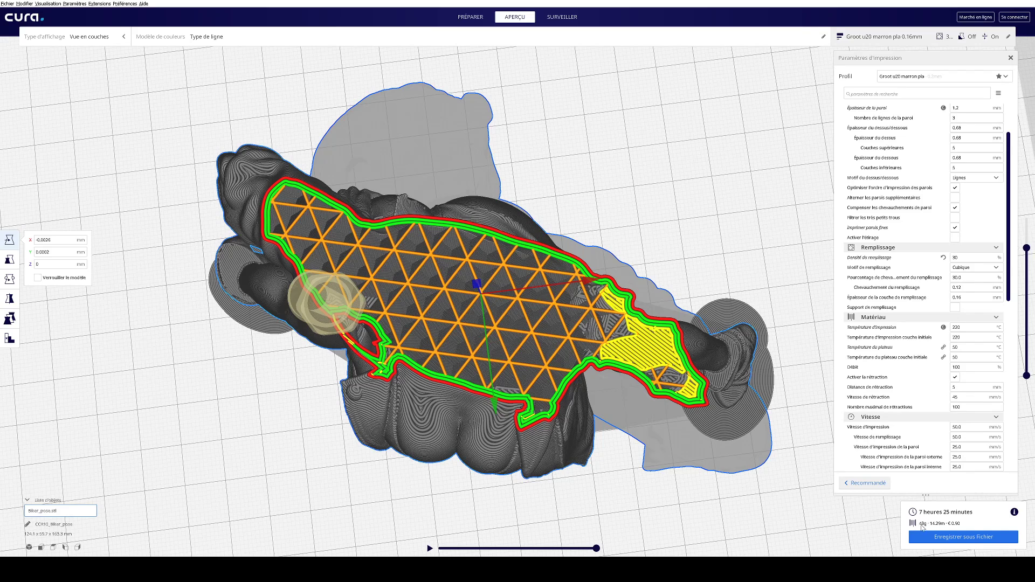
Step: Return the infill density to 15 % and slice the figure again
{"action": "left_click", "coordinate": [962, 257]}
{"action": "type", "text": "15"}
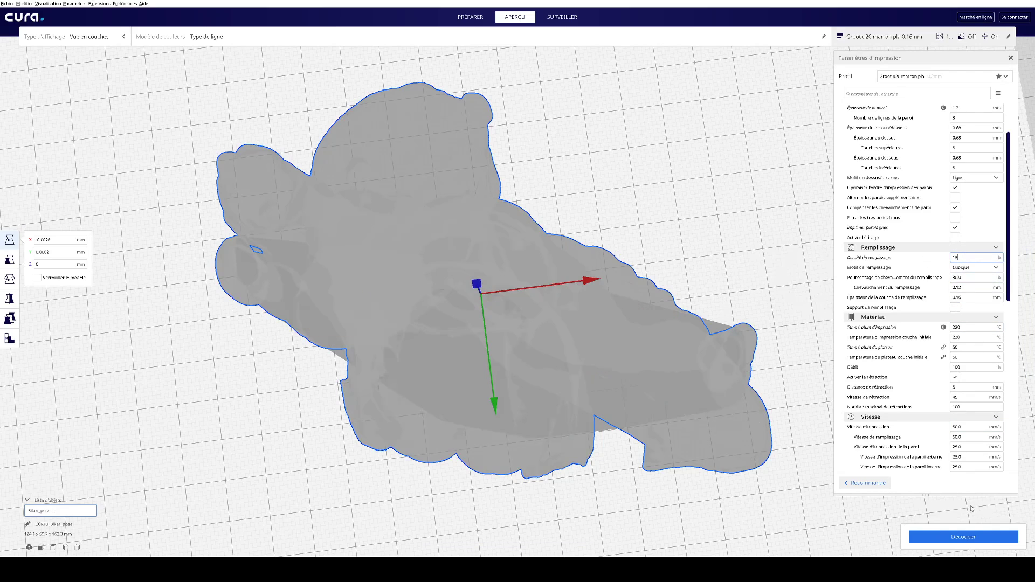
{"action": "left_click", "coordinate": [960, 538]}
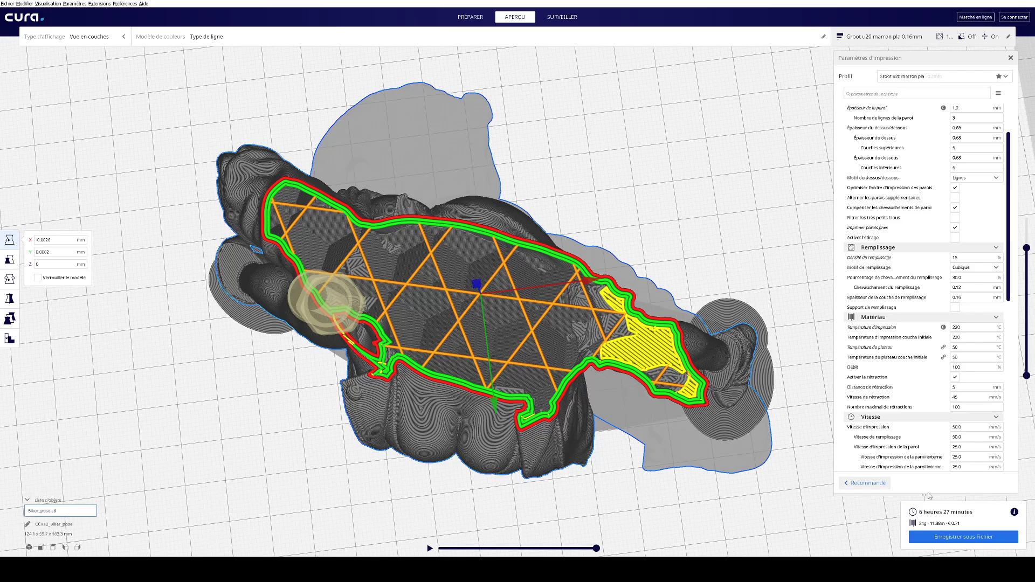
Step: Change the infill pattern to Grille, reslice the figure and inspect the grid infill in the torso cross-section
{"action": "double_click", "coordinate": [961, 257]}
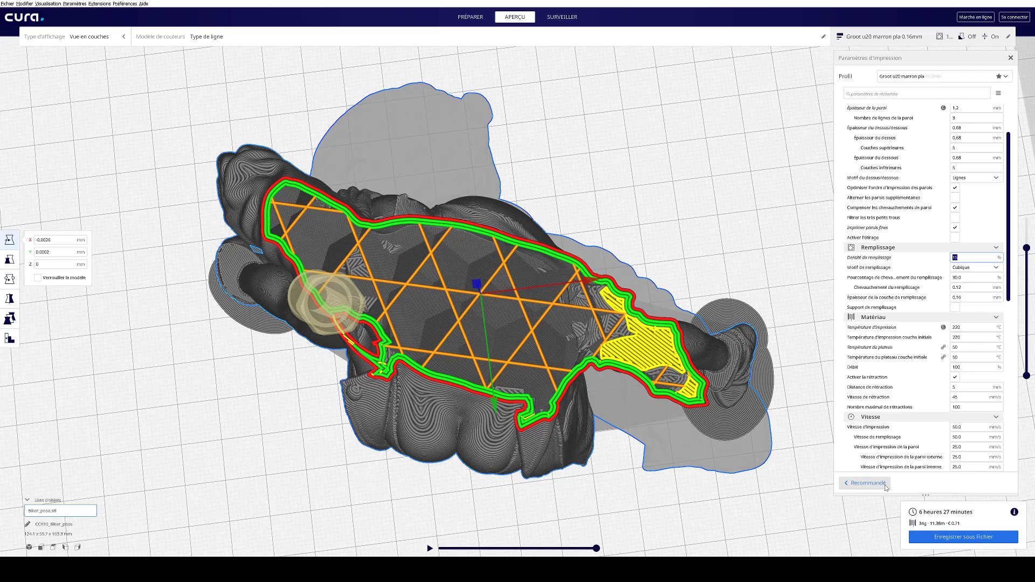
{"action": "left_click", "coordinate": [976, 268]}
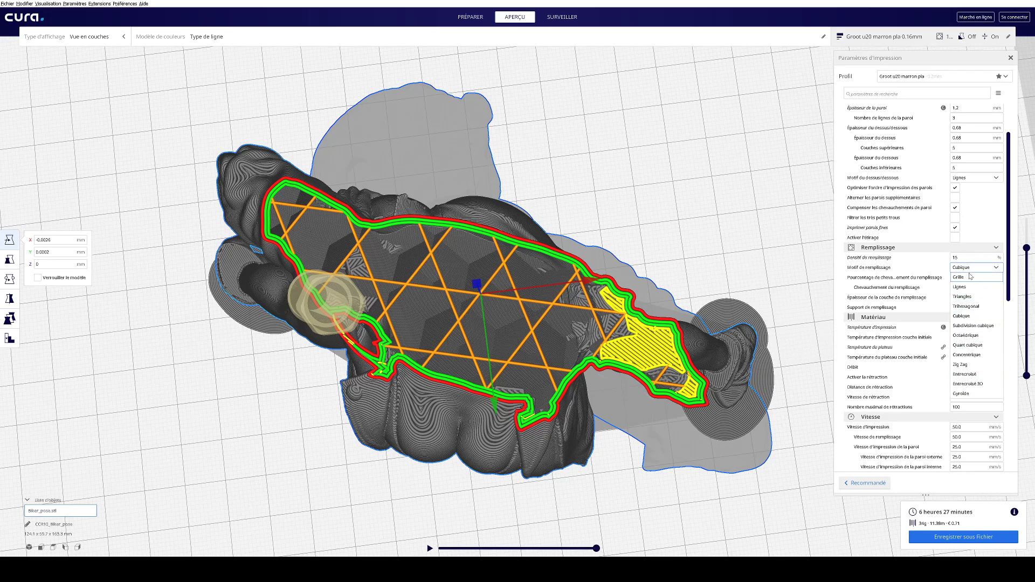
{"action": "left_click", "coordinate": [965, 277]}
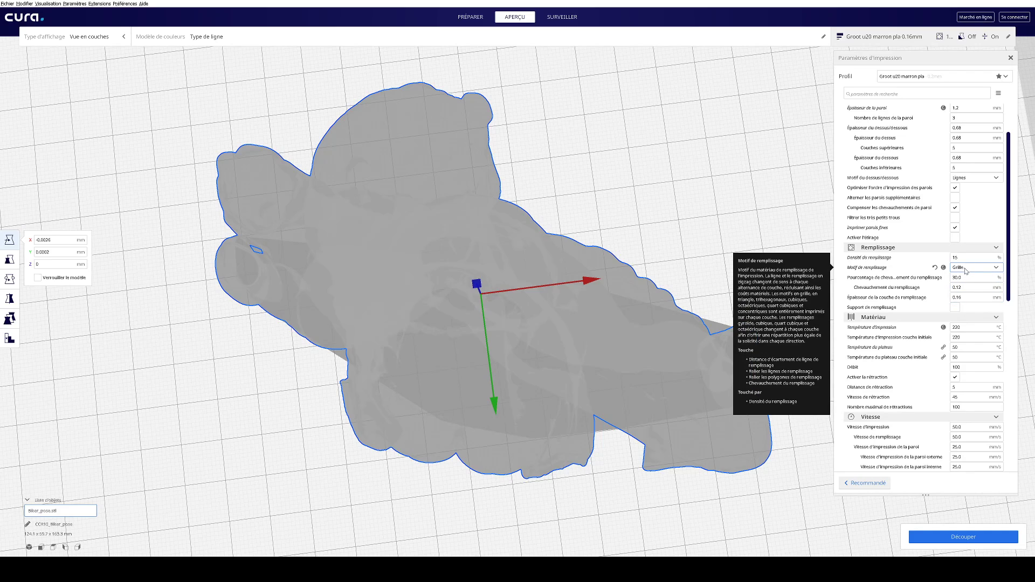
{"action": "left_click", "coordinate": [940, 536]}
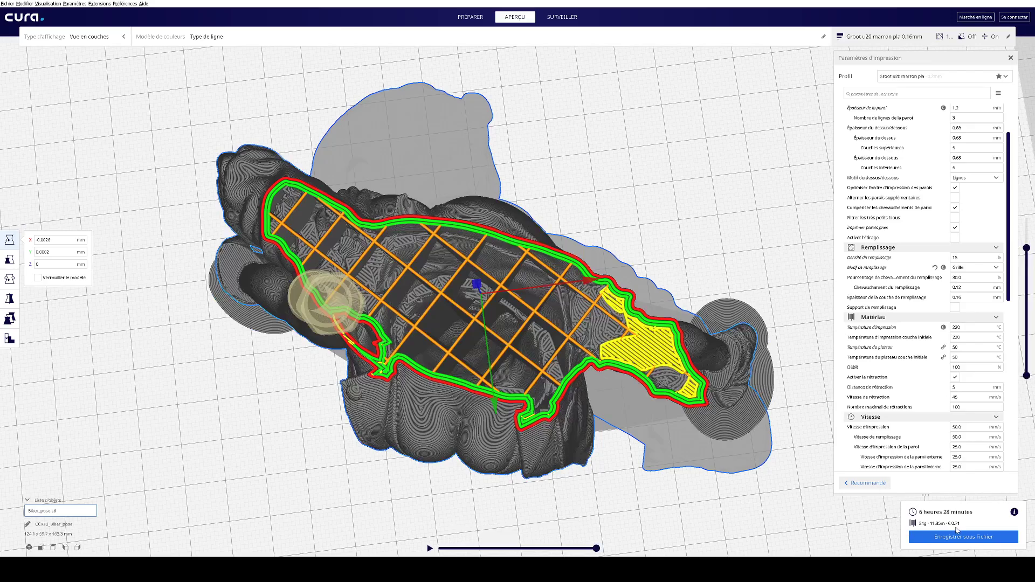
{"action": "right_click_drag", "start_coordinate": [468, 373], "coordinate": [447, 341]}
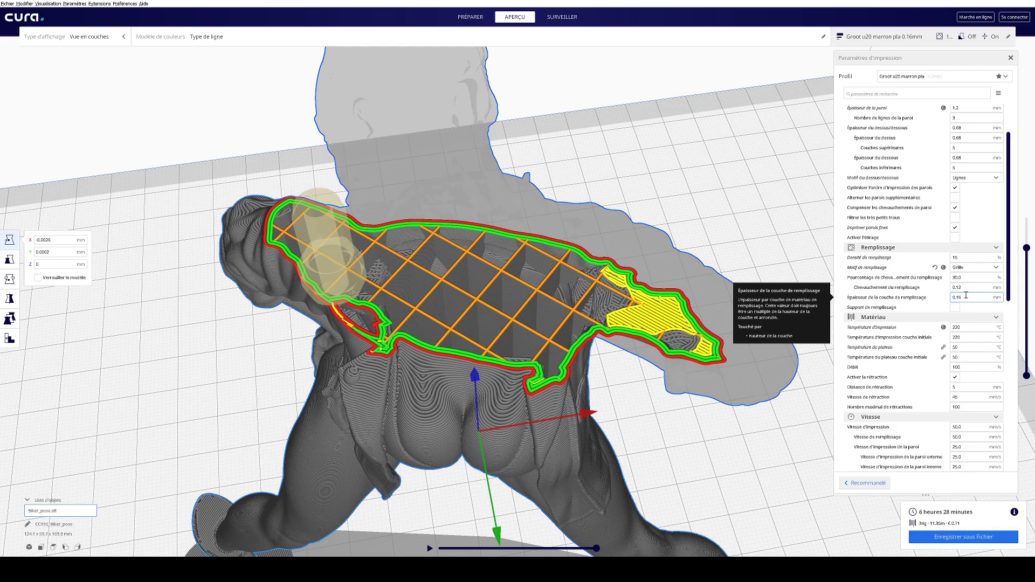
Step: Review the printing temperature, build plate temperature, flow and retraction settings of the material, viewing the partly displayed figure from the front
{"action": "scroll", "coordinate": [962, 297], "scroll_direction": "down", "scroll_amount": 2}
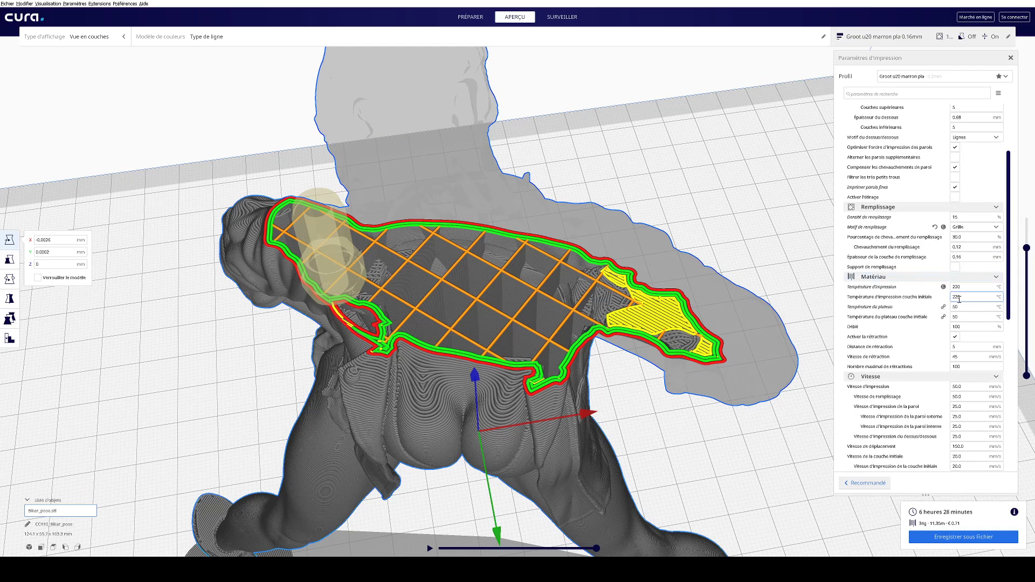
{"action": "scroll", "coordinate": [960, 297], "scroll_direction": "down", "scroll_amount": 2}
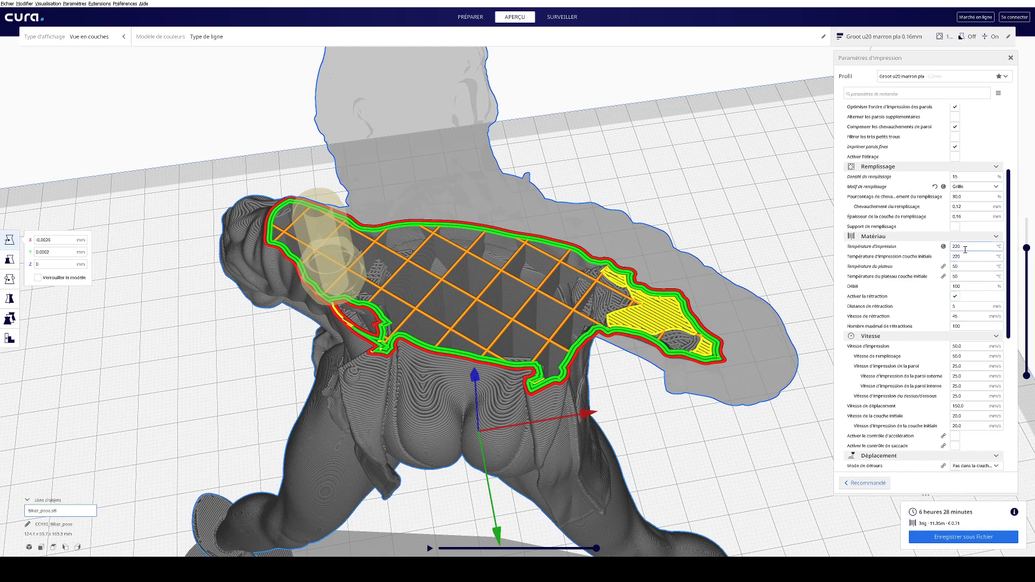
{"action": "left_click", "coordinate": [964, 248]}
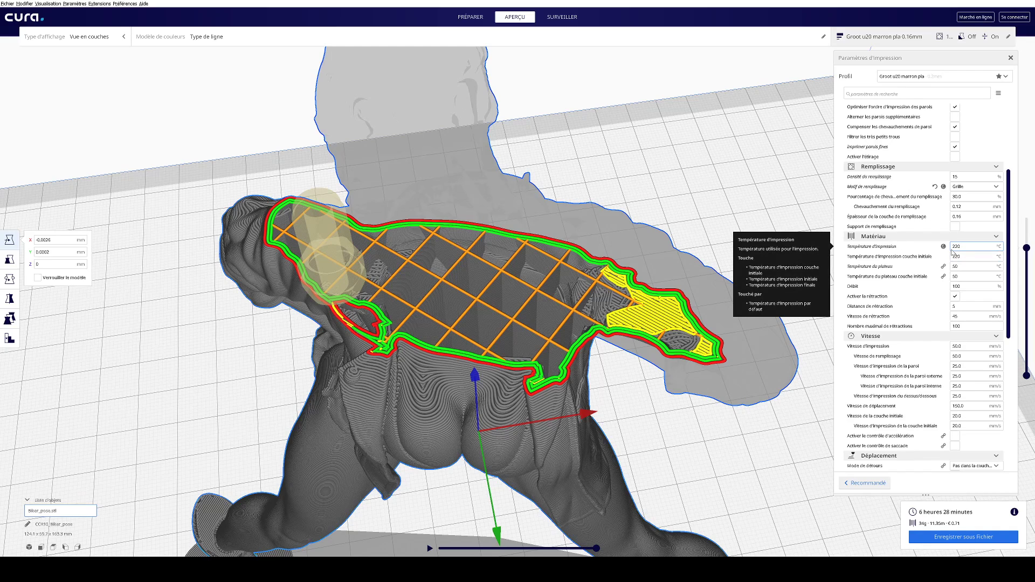
{"action": "left_click", "coordinate": [963, 266]}
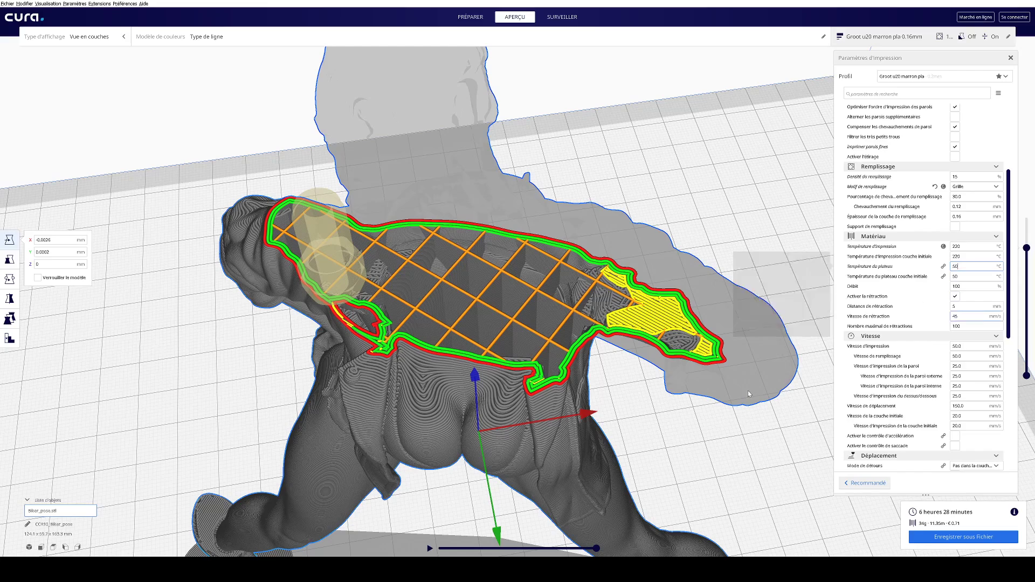
{"action": "right_click_drag", "start_coordinate": [647, 512], "coordinate": [636, 390]}
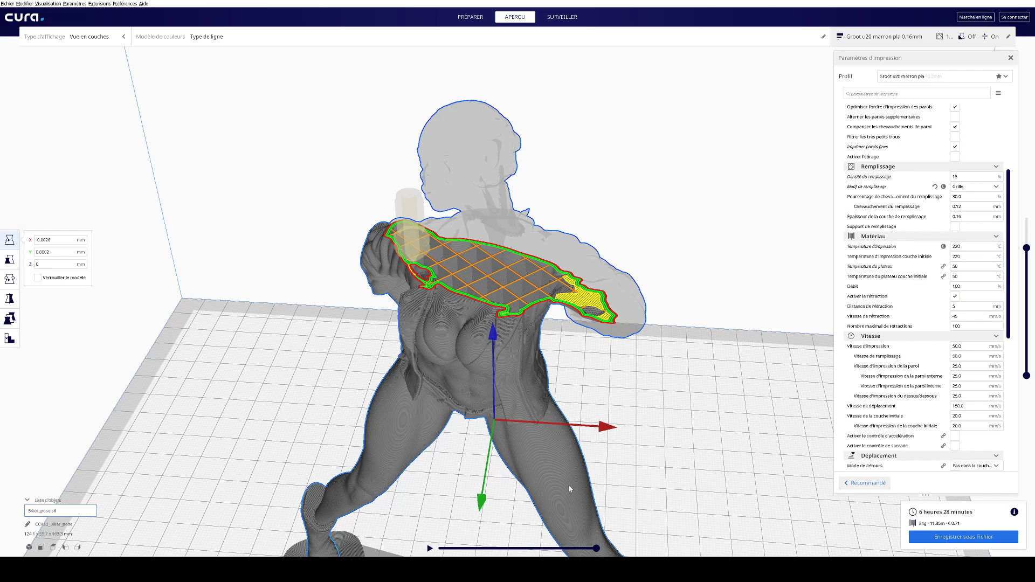
{"action": "right_click_drag", "start_coordinate": [568, 485], "coordinate": [320, 488]}
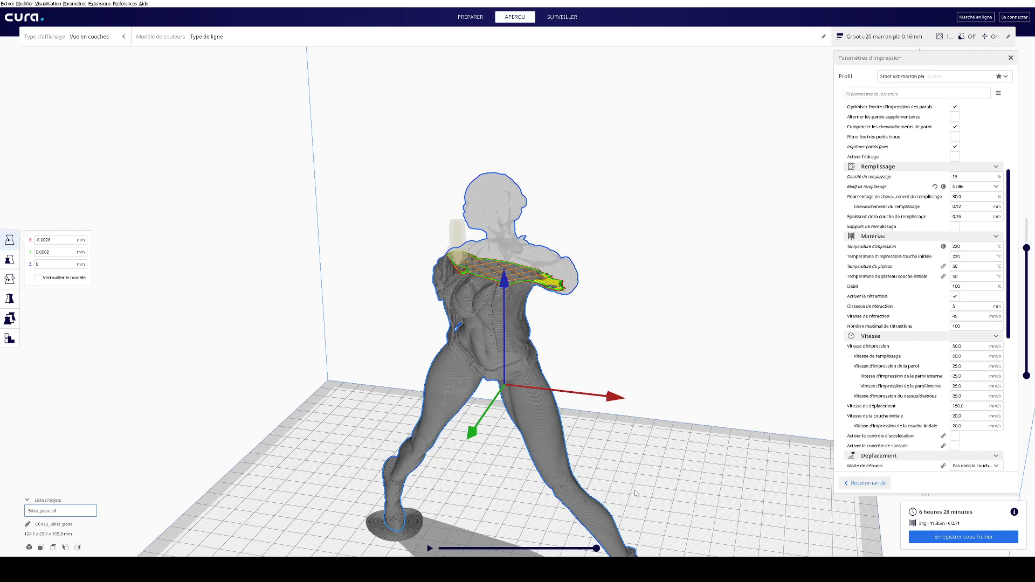
{"action": "mouse_move", "coordinate": [635, 494]}
{"action": "right_mouse_down"}
{"action": "mouse_move", "coordinate": [644, 492]}
{"action": "mouse_move", "coordinate": [626, 489]}
{"action": "right_mouse_up"}
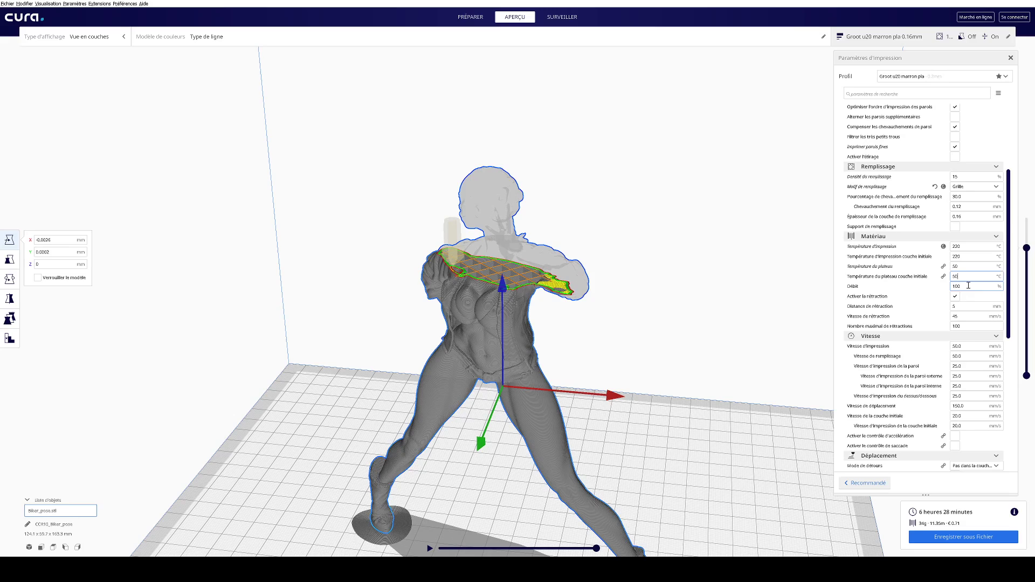
{"action": "left_click", "coordinate": [968, 287]}
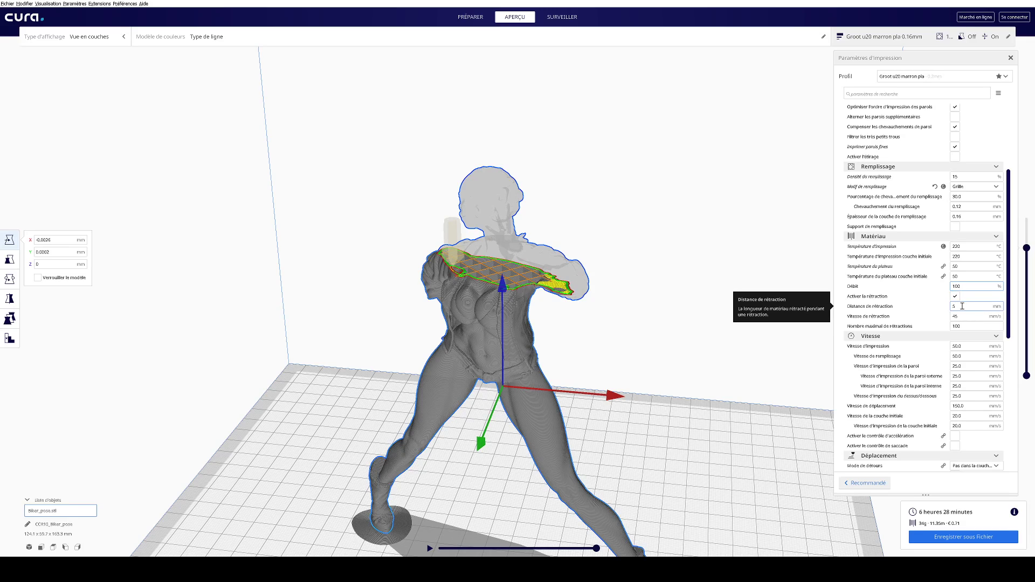
{"action": "left_click", "coordinate": [963, 307]}
{"action": "left_click", "coordinate": [961, 316]}
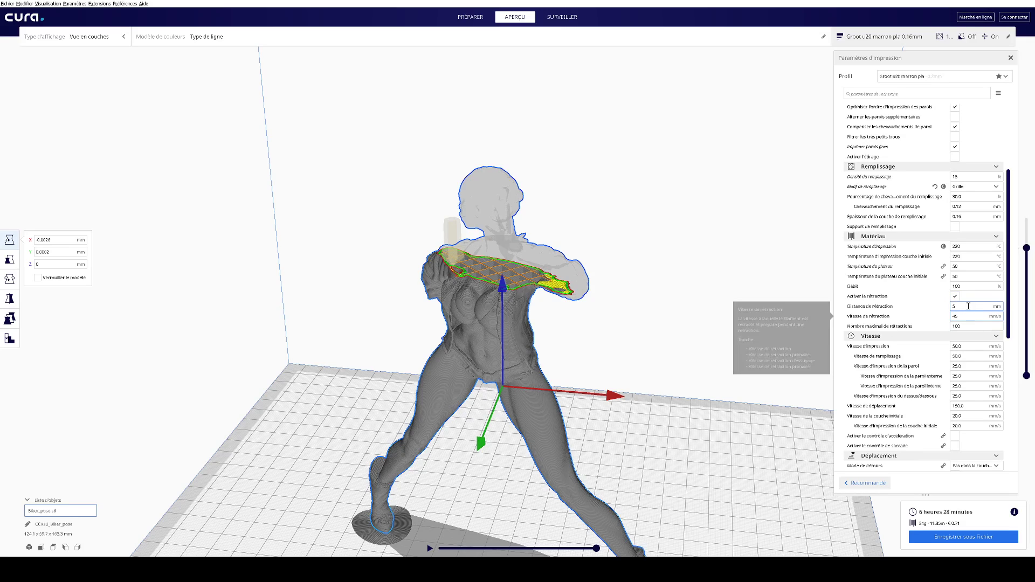
Step: Review the print speed setting and examine the figure's sliced legs and torso from several angles
{"action": "scroll", "coordinate": [952, 372], "scroll_direction": "down", "scroll_amount": 1}
{"action": "scroll", "coordinate": [951, 372], "scroll_direction": "down", "scroll_amount": 3}
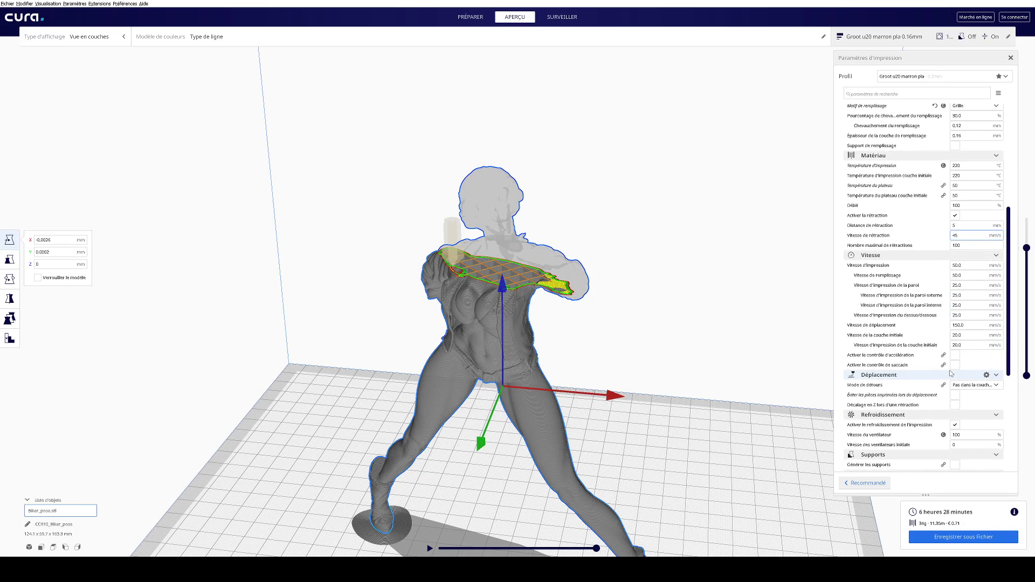
{"action": "left_click", "coordinate": [969, 266]}
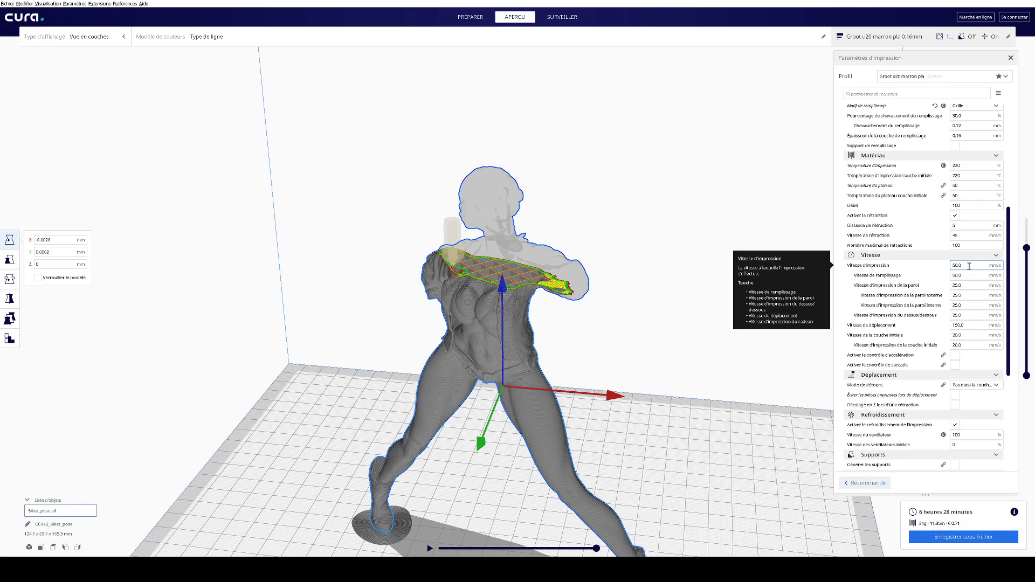
{"action": "left_click_drag", "start_coordinate": [969, 265], "coordinate": [941, 265]}
{"action": "left_click", "coordinate": [966, 265]}
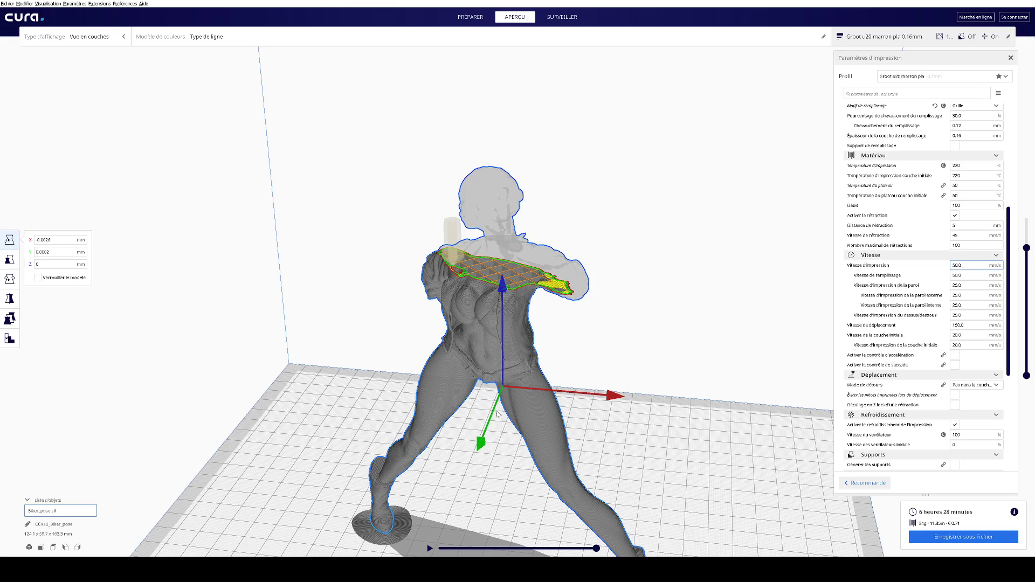
{"action": "right_click_drag", "start_coordinate": [579, 436], "coordinate": [596, 414]}
{"action": "scroll", "coordinate": [596, 415], "scroll_direction": "down", "scroll_amount": 3}
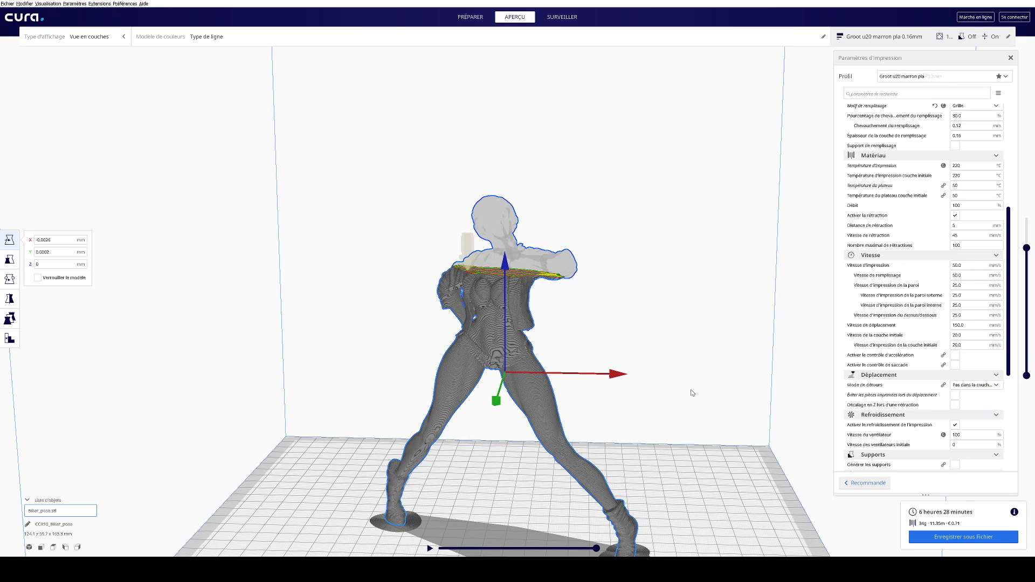
{"action": "right_click_drag", "start_coordinate": [667, 400], "coordinate": [596, 419]}
{"action": "scroll", "coordinate": [571, 409], "scroll_direction": "up", "scroll_amount": 3}
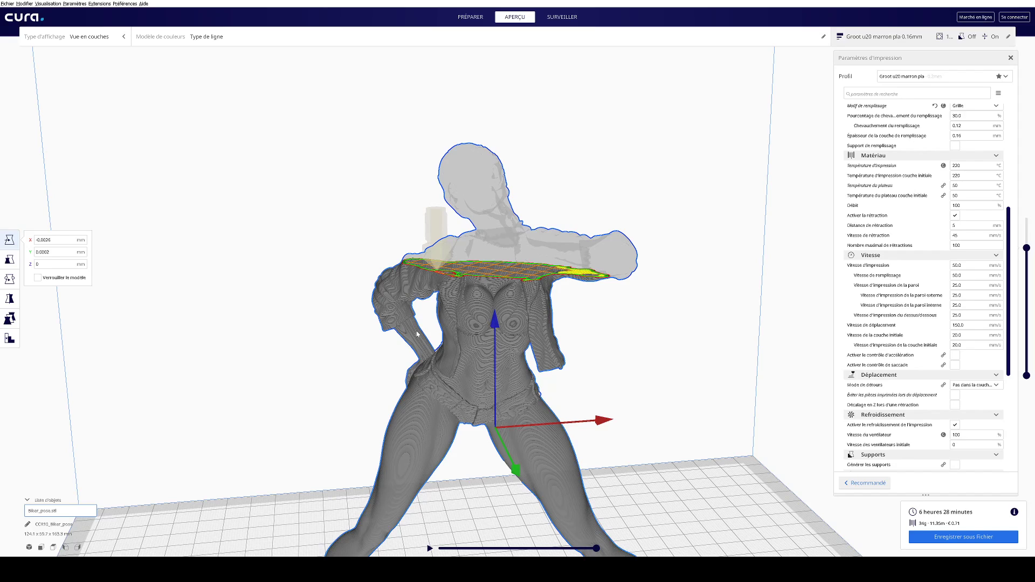
{"action": "right_click_drag", "start_coordinate": [671, 436], "coordinate": [626, 432]}
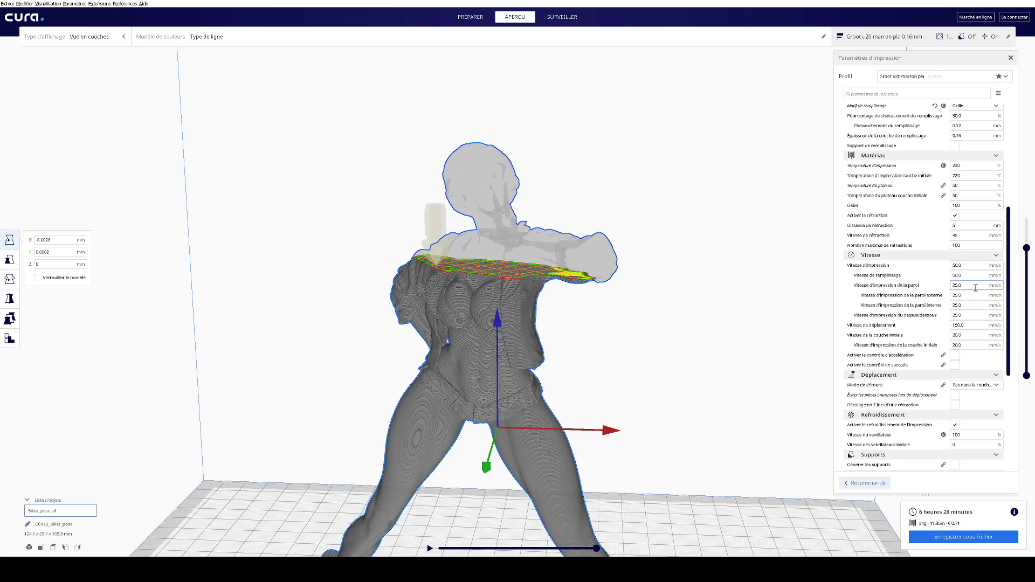
Step: Compare the print speed with the initial layer speed and set the print speed to 40 mm/s
{"action": "left_click", "coordinate": [969, 265]}
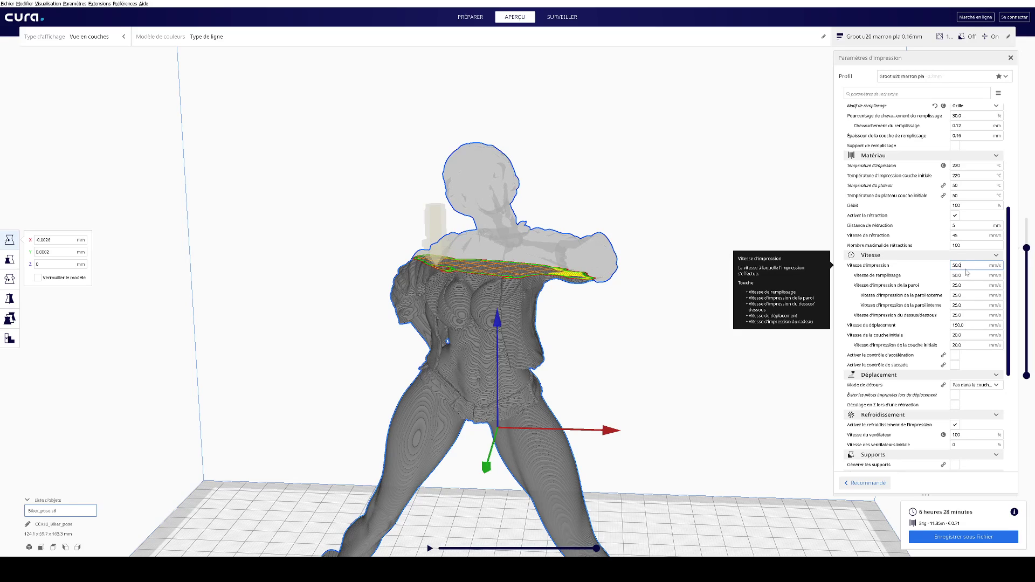
{"action": "double_click", "coordinate": [969, 264]}
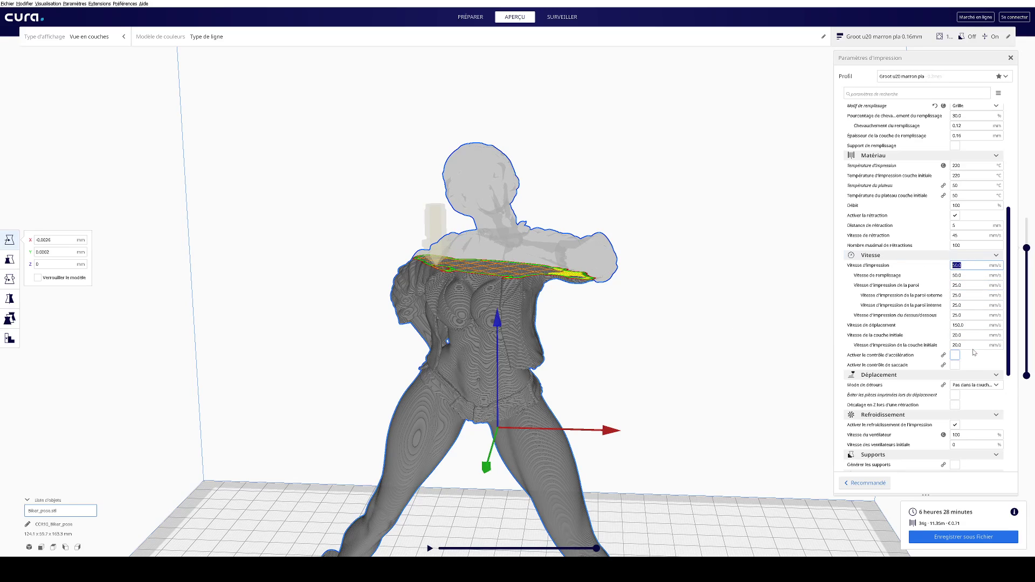
{"action": "left_click_drag", "start_coordinate": [963, 336], "coordinate": [949, 337]}
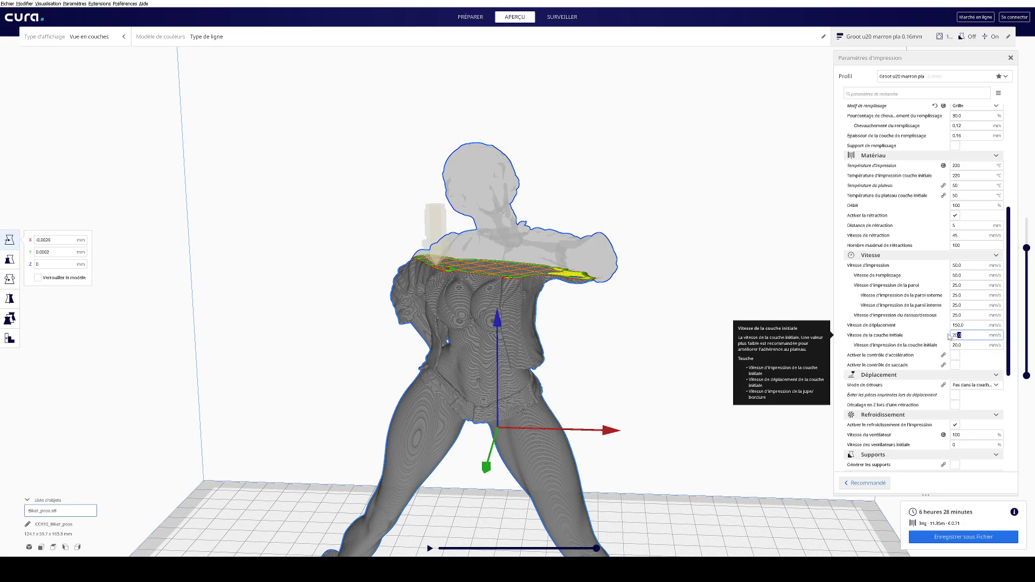
{"action": "left_click", "coordinate": [966, 266]}
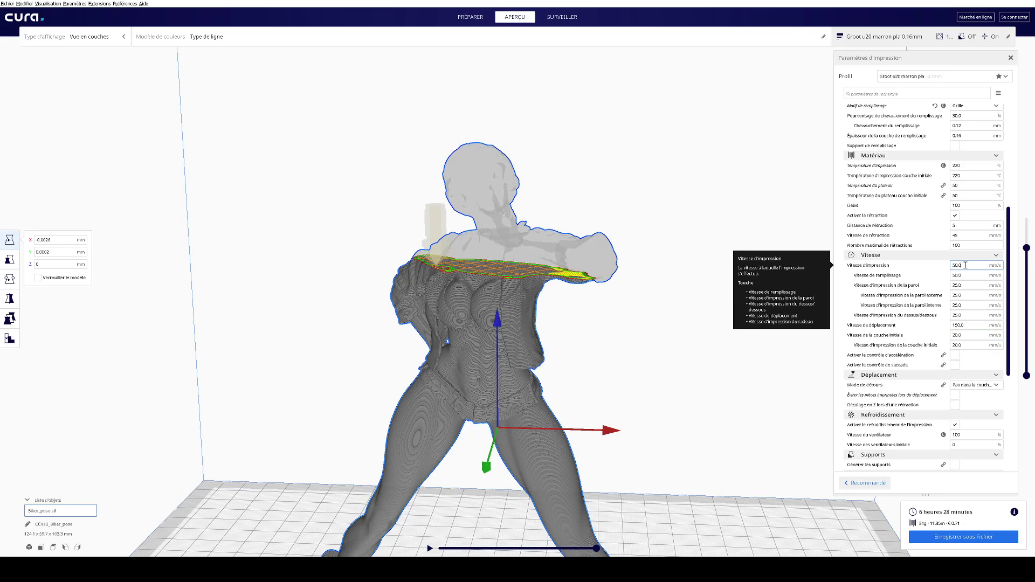
{"action": "left_click_drag", "start_coordinate": [966, 265], "coordinate": [946, 267]}
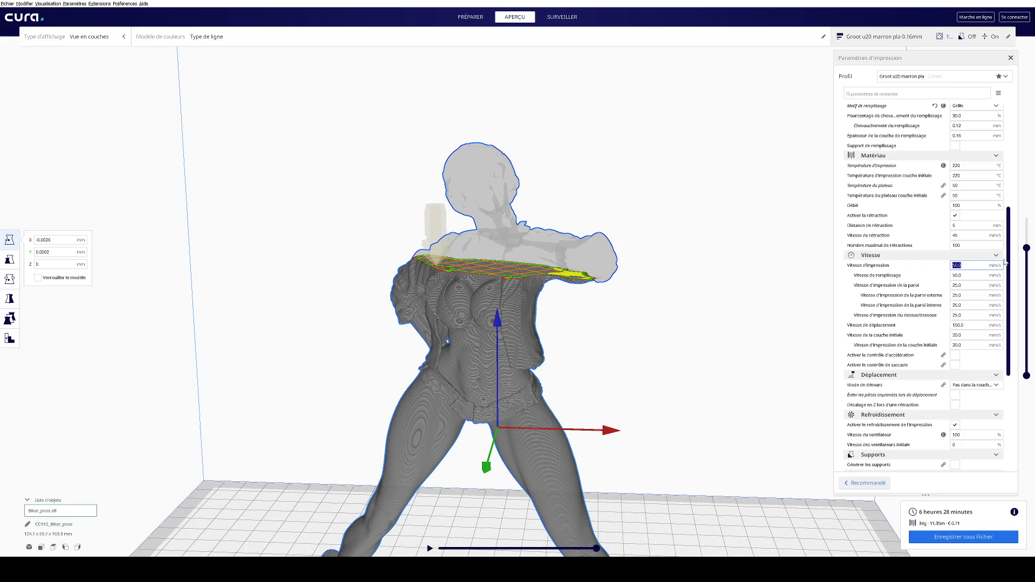
{"action": "type", "text": "40"}
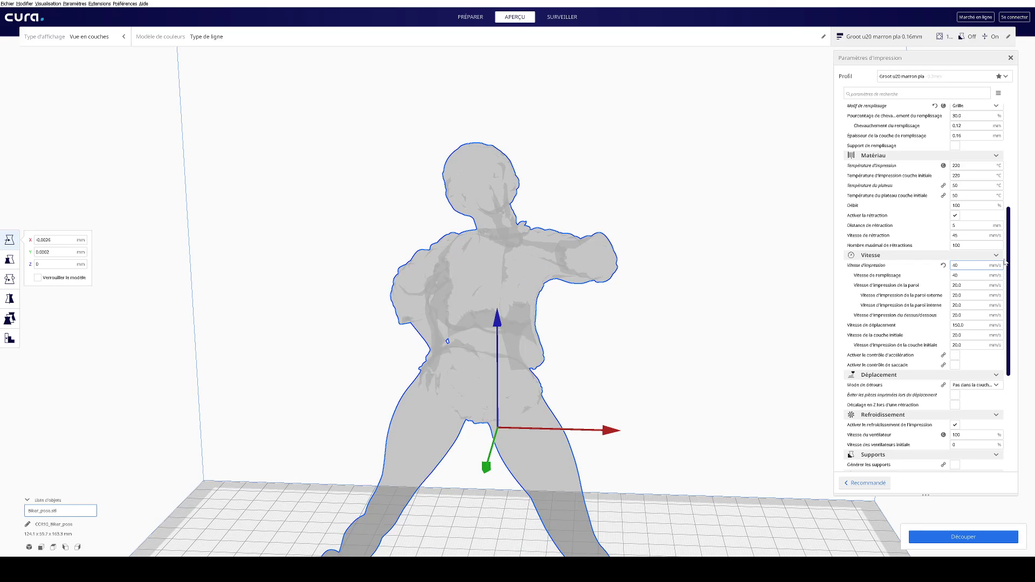
Step: Check the initial layer speed and reset the print speed to the profile's value
{"action": "left_click", "coordinate": [972, 336]}
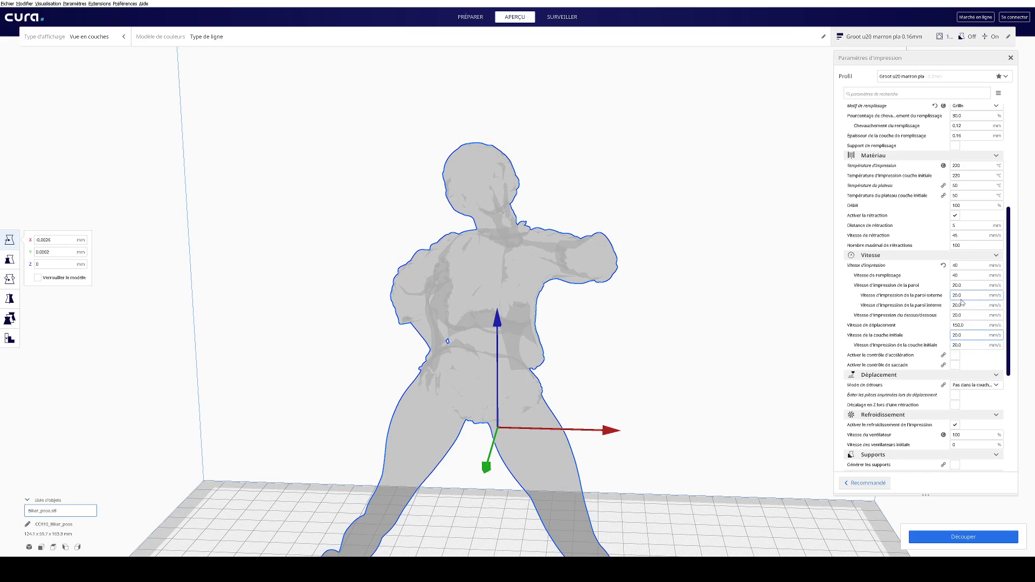
{"action": "left_click", "coordinate": [969, 266]}
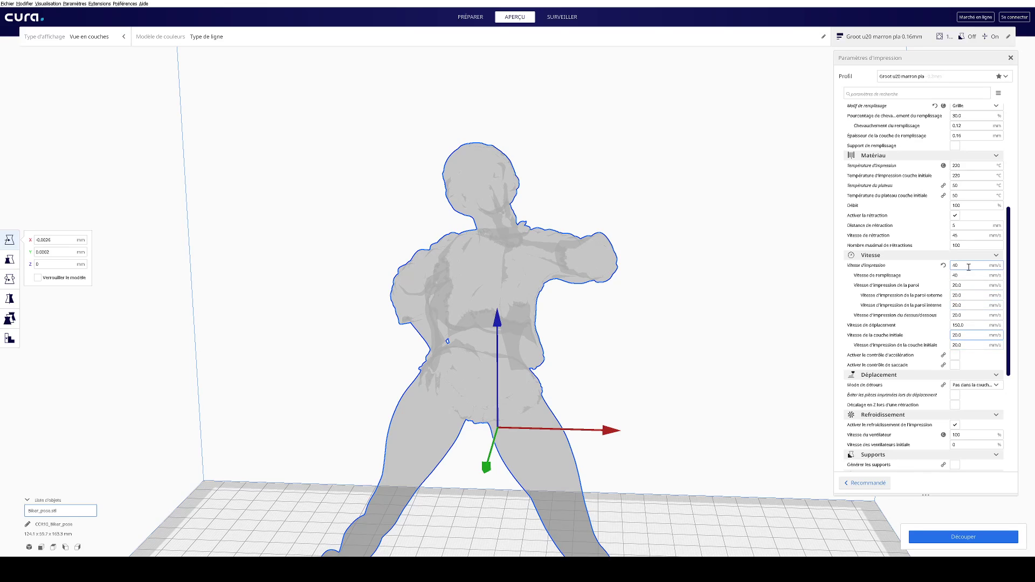
{"action": "left_click", "coordinate": [943, 265]}
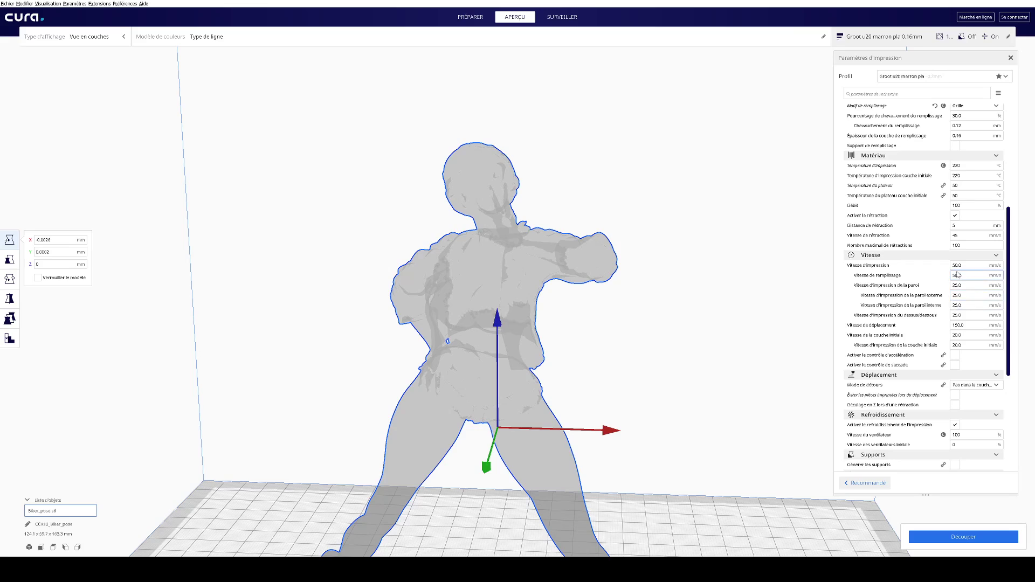
Step: Review the print speed and the initial layer speed in the speed settings
{"action": "left_click", "coordinate": [964, 266]}
{"action": "double_click", "coordinate": [964, 266]}
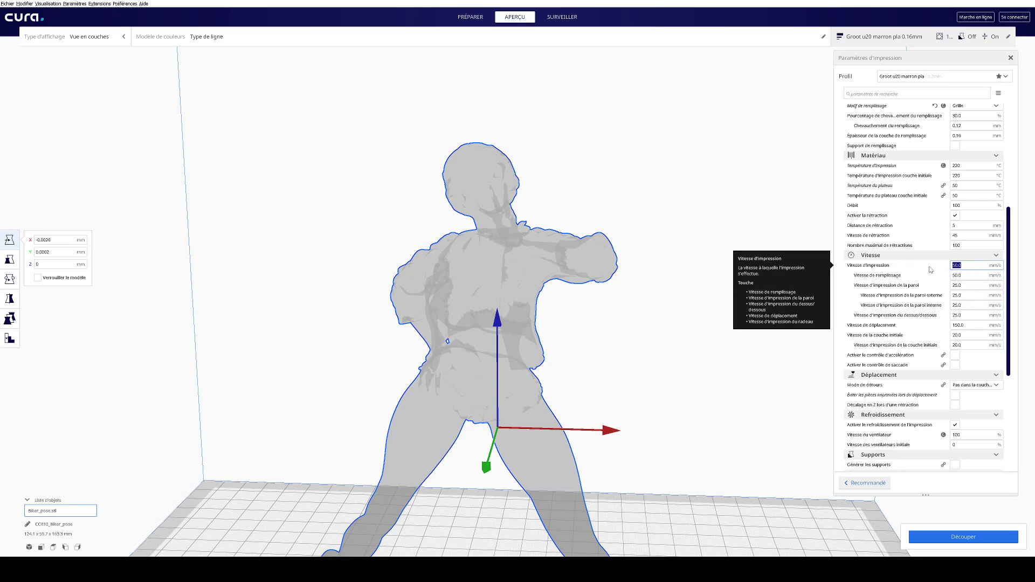
{"action": "double_click", "coordinate": [965, 335]}
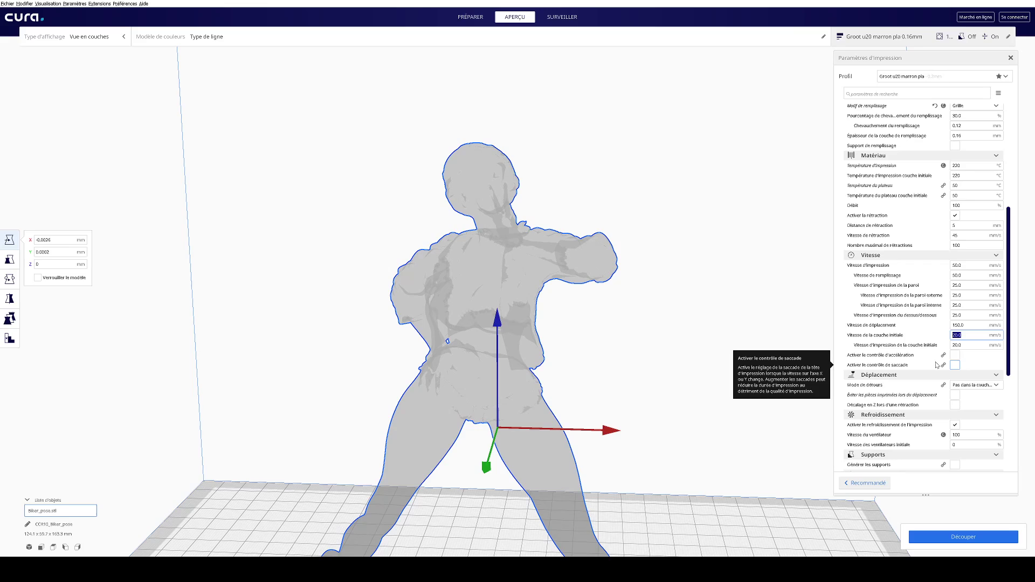
Step: Compare the initial layer speed with the general print speed
{"action": "left_click", "coordinate": [966, 335]}
{"action": "left_click", "coordinate": [971, 265]}
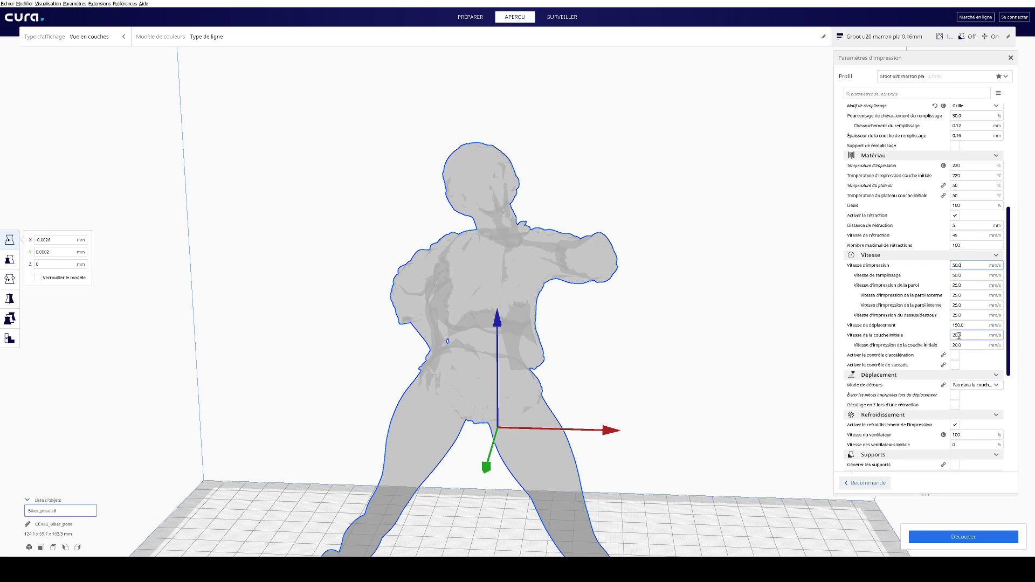
{"action": "left_click_drag", "start_coordinate": [965, 335], "coordinate": [949, 337]}
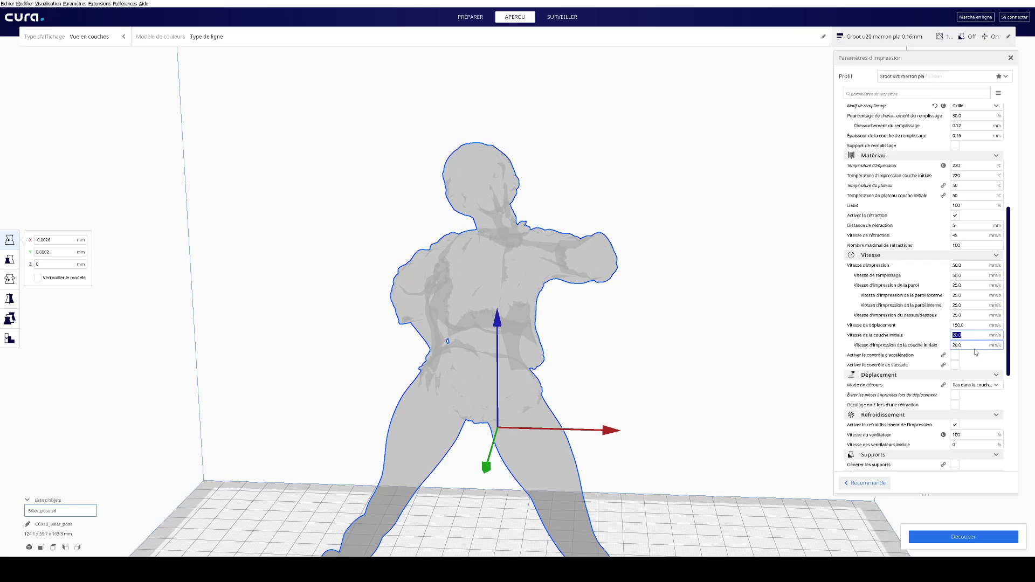
{"action": "left_click", "coordinate": [969, 266]}
Step: Turn acceleration control on and off again, and slice the figure without it
{"action": "scroll", "coordinate": [927, 342], "scroll_direction": "down", "scroll_amount": 3}
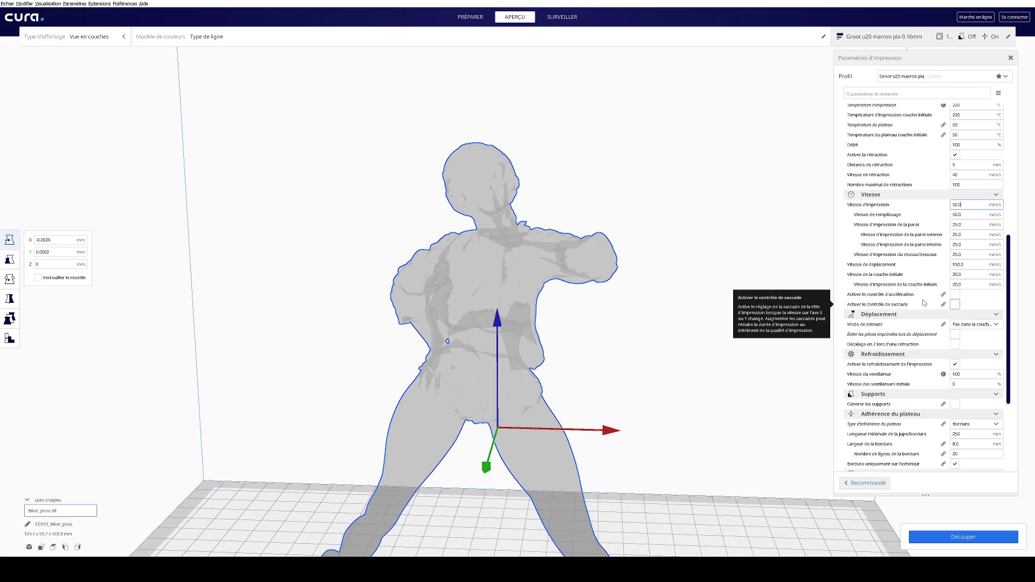
{"action": "left_click", "coordinate": [955, 294]}
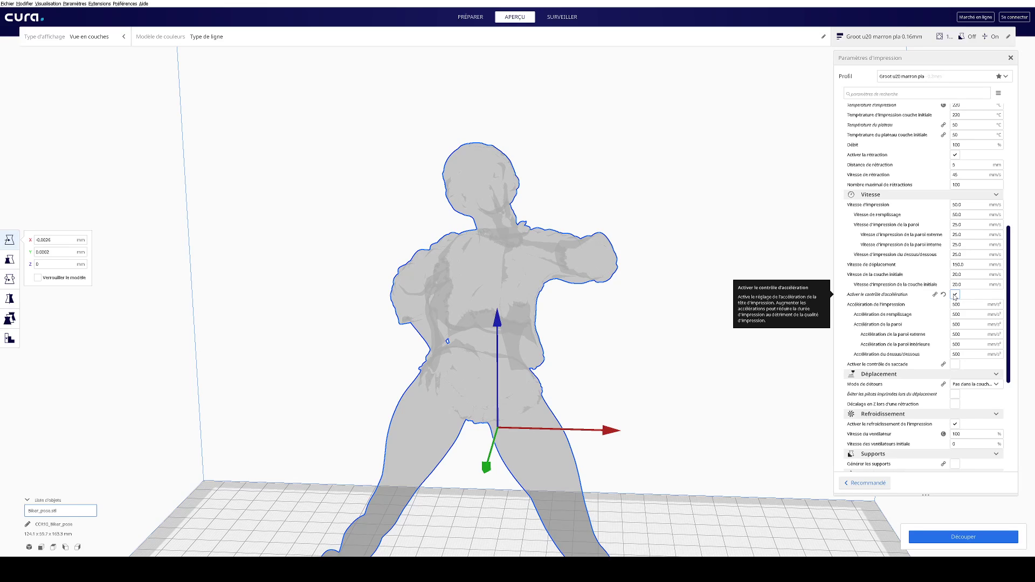
{"action": "left_click", "coordinate": [955, 295]}
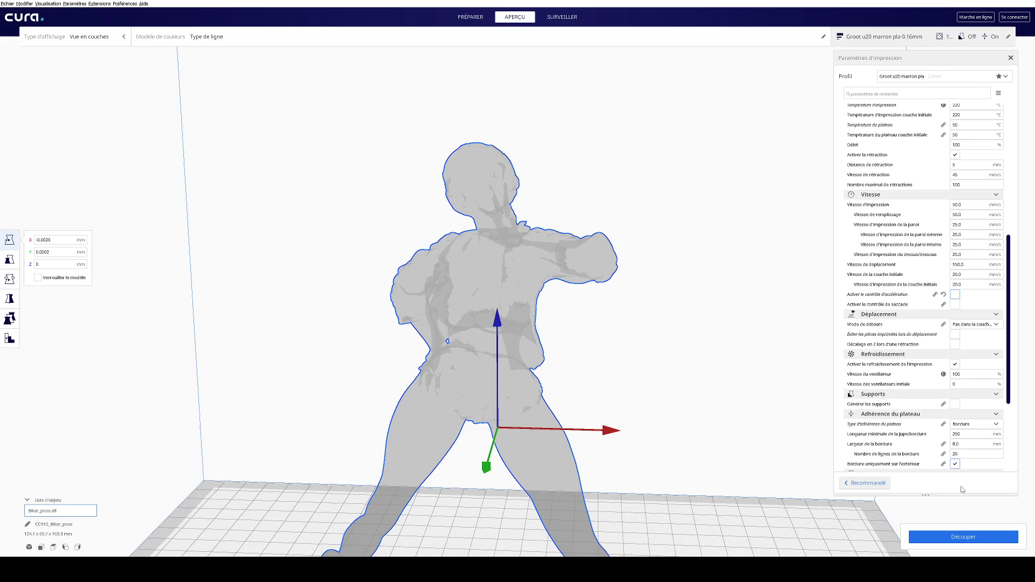
{"action": "left_click", "coordinate": [951, 538]}
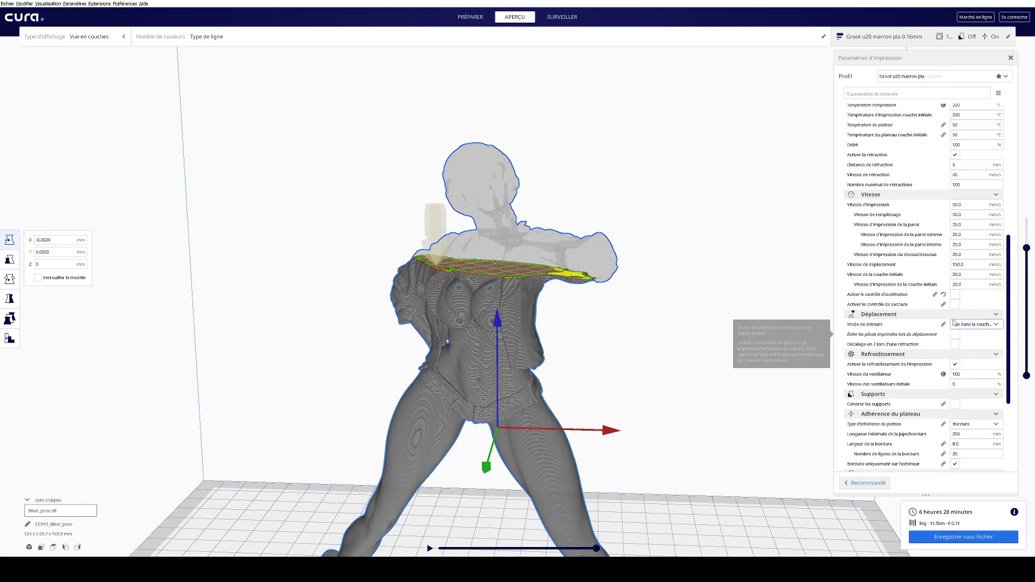
Step: Enable acceleration control, check the print acceleration value and slice the figure again
{"action": "left_click", "coordinate": [957, 295]}
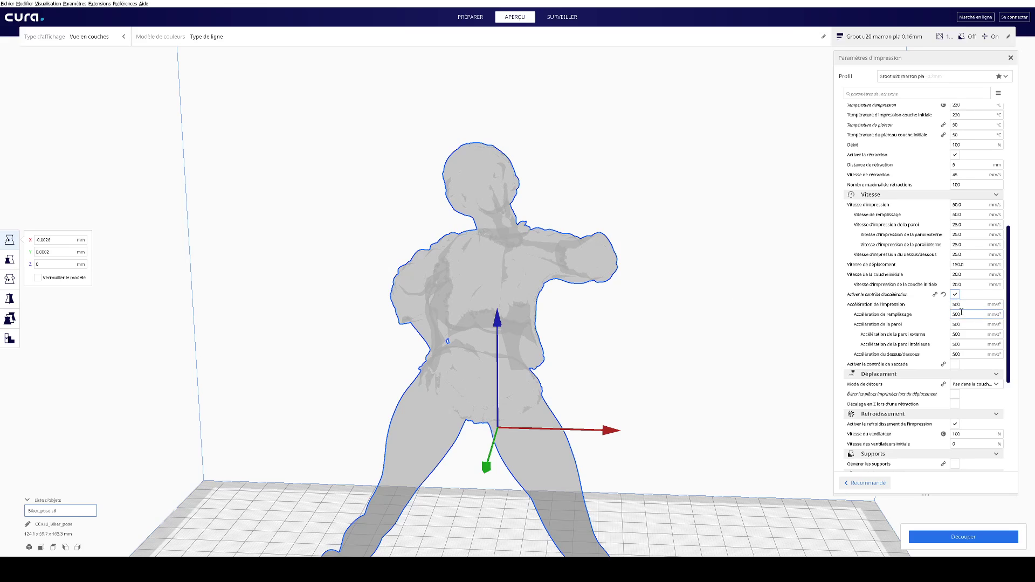
{"action": "left_click_drag", "start_coordinate": [967, 305], "coordinate": [925, 310]}
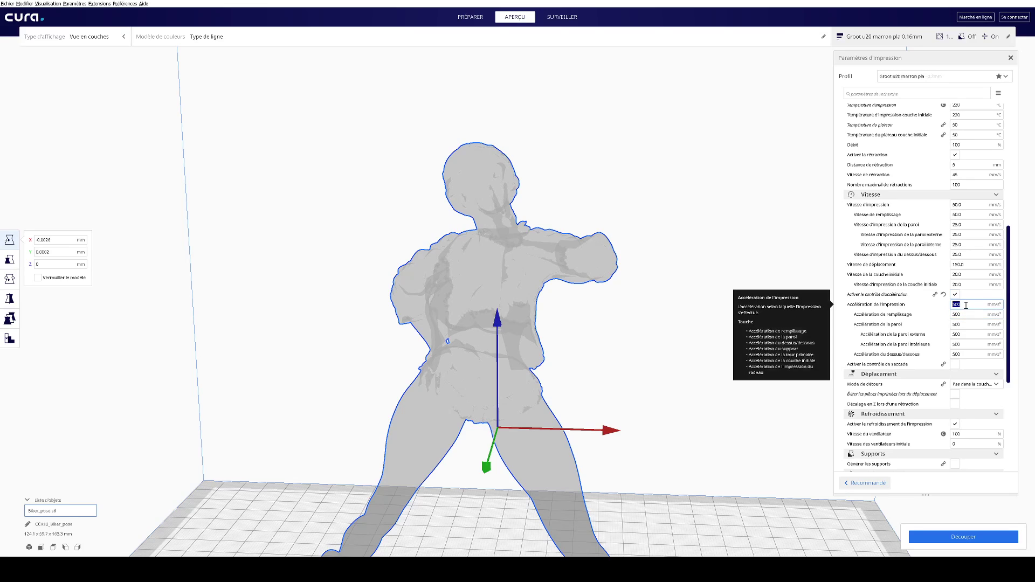
{"action": "left_click", "coordinate": [958, 296]}
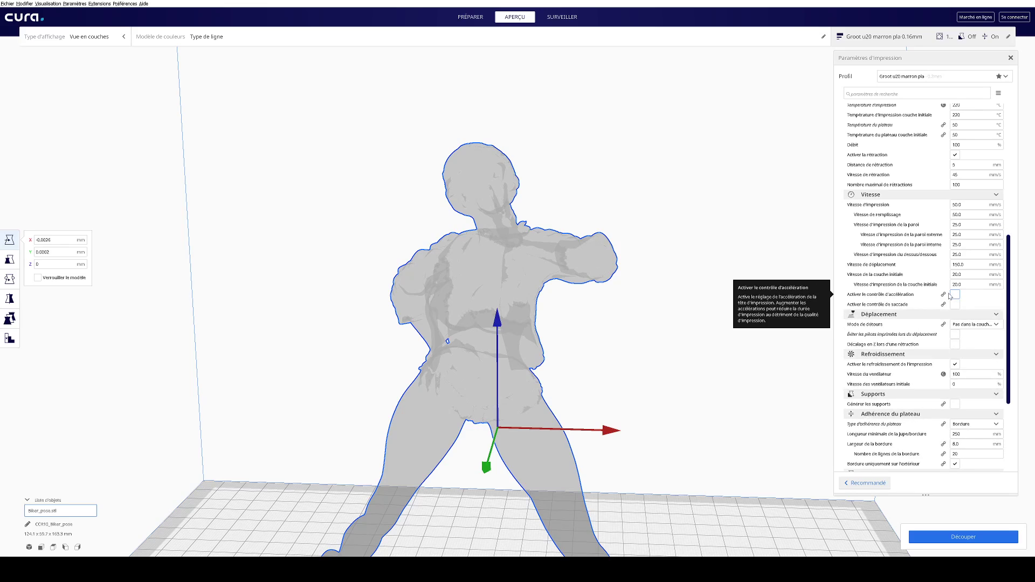
{"action": "left_click", "coordinate": [958, 296]}
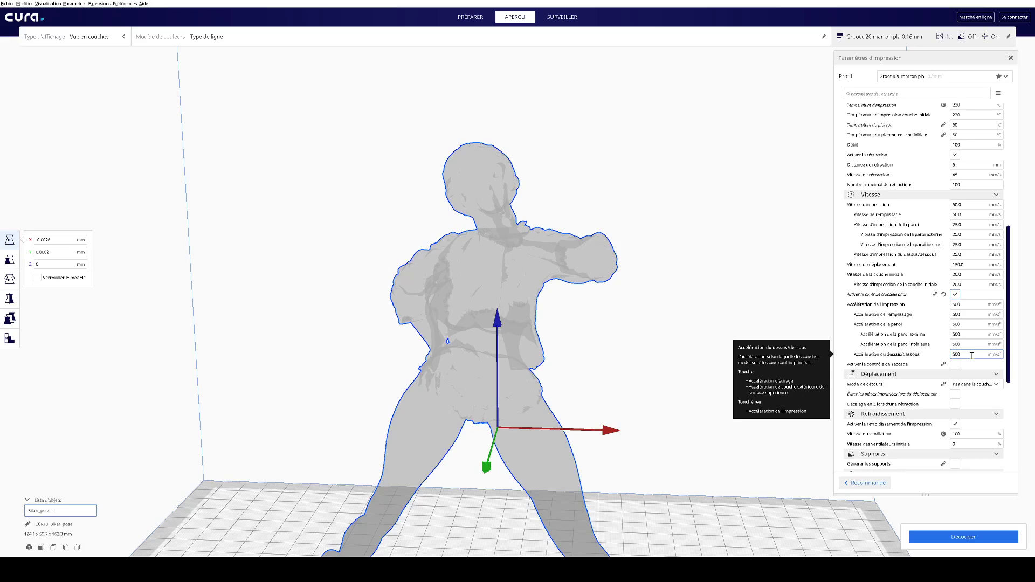
{"action": "double_click", "coordinate": [961, 305]}
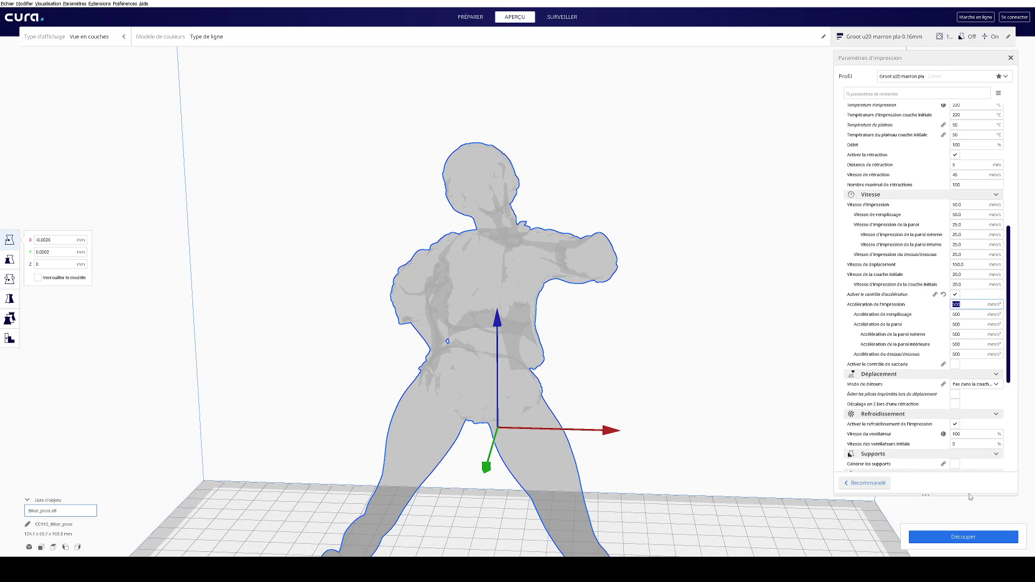
{"action": "left_click", "coordinate": [961, 538]}
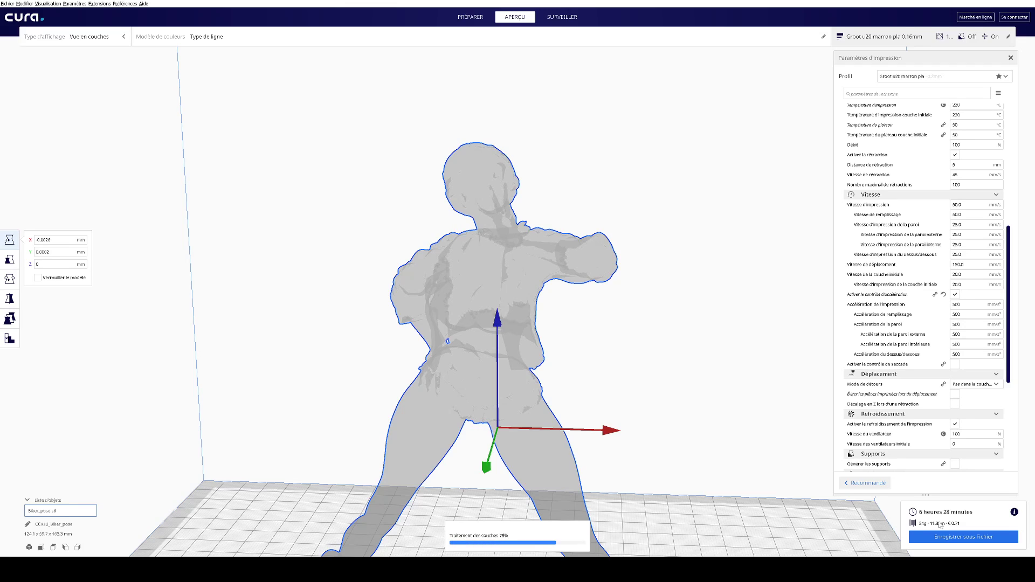
Step: Enable jerk control with a print jerk of 20 mm/s and reslice the figure
{"action": "left_click", "coordinate": [955, 364]}
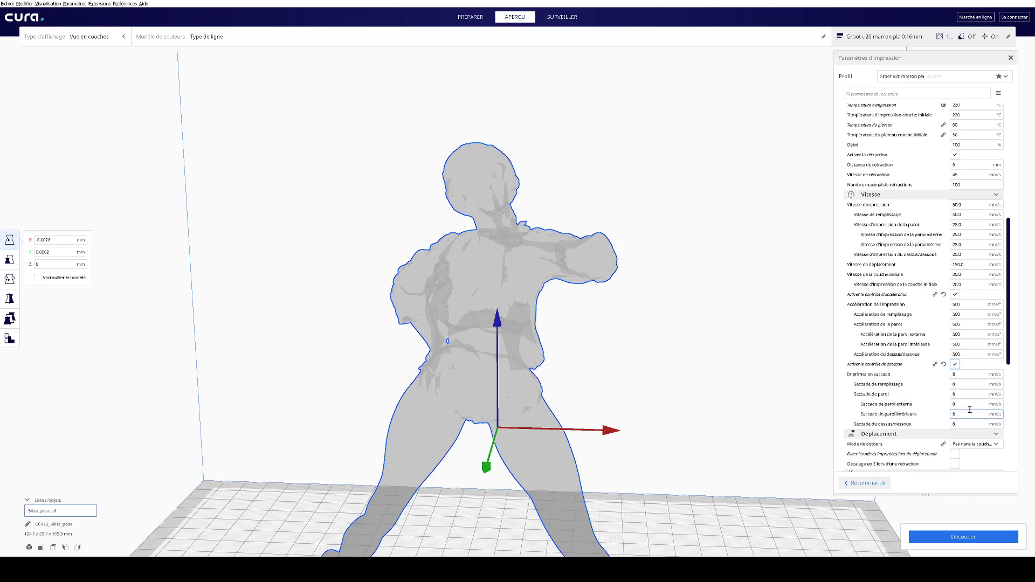
{"action": "double_click", "coordinate": [965, 375]}
{"action": "type", "text": "20"}
{"action": "left_click", "coordinate": [958, 538]}
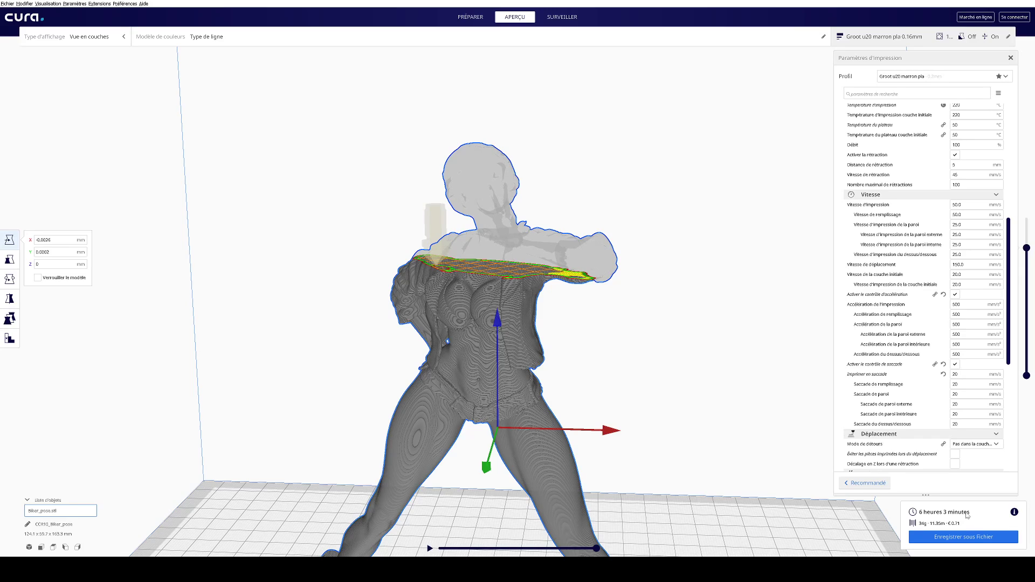
Step: Disable both acceleration control and jerk control
{"action": "left_click", "coordinate": [955, 295]}
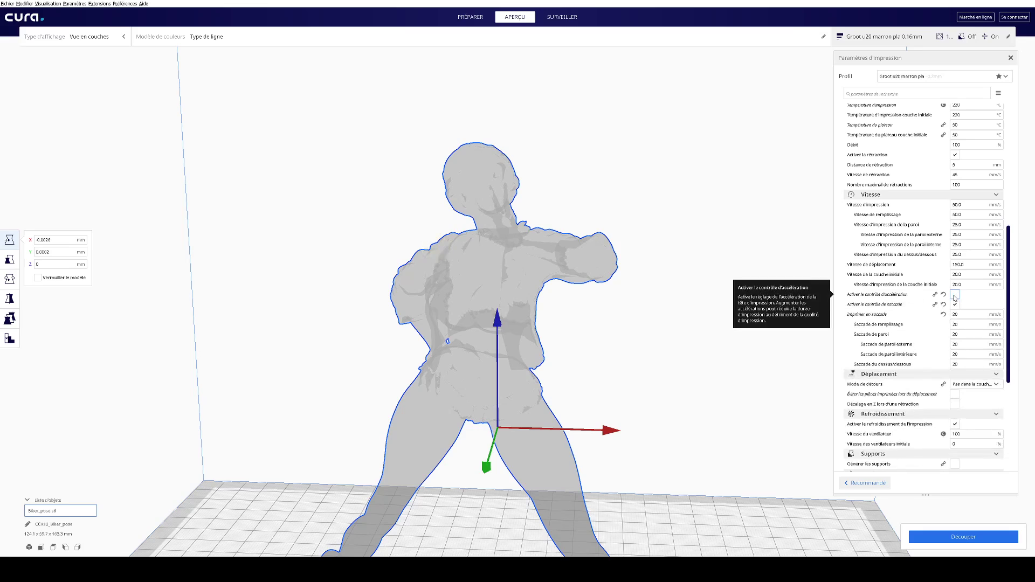
{"action": "left_click", "coordinate": [955, 305]}
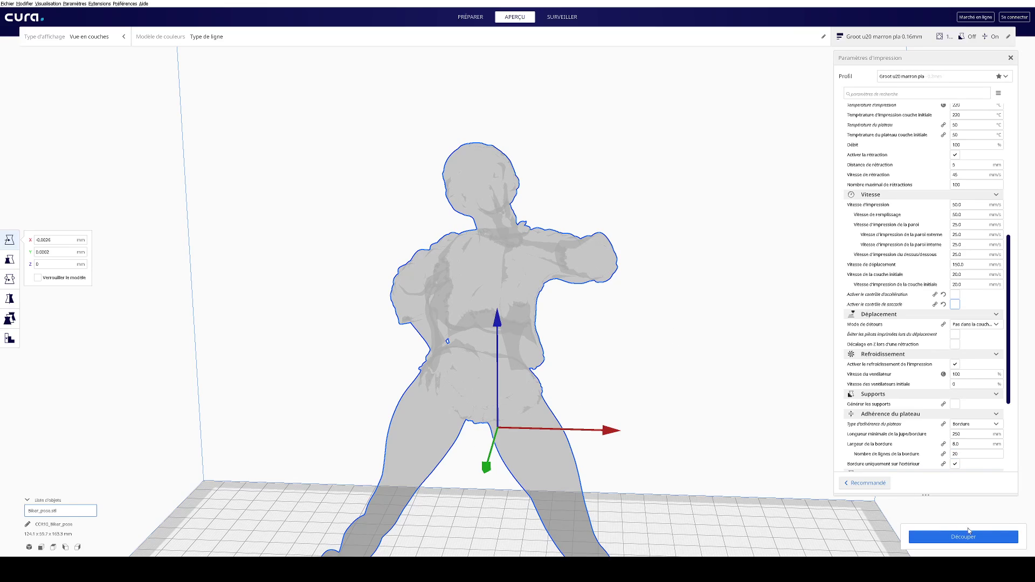
Step: Set the combing mode to Tout and enable avoiding printed parts during travel, with support avoidance off
{"action": "mouse_move", "coordinate": [942, 391]}
{"action": "mouse_move", "coordinate": [968, 305]}
{"action": "left_click", "coordinate": [966, 326]}
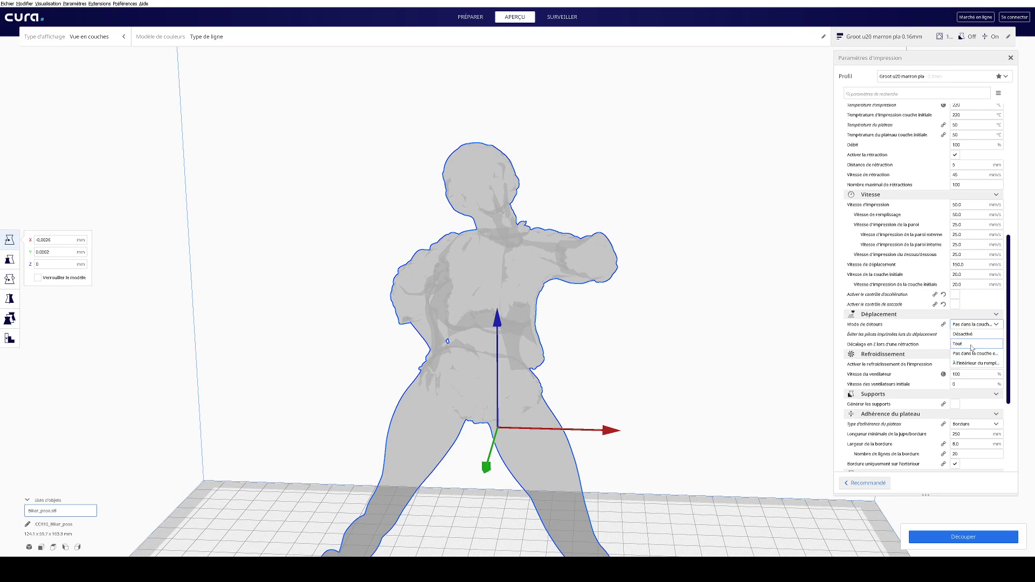
{"action": "left_click", "coordinate": [972, 345]}
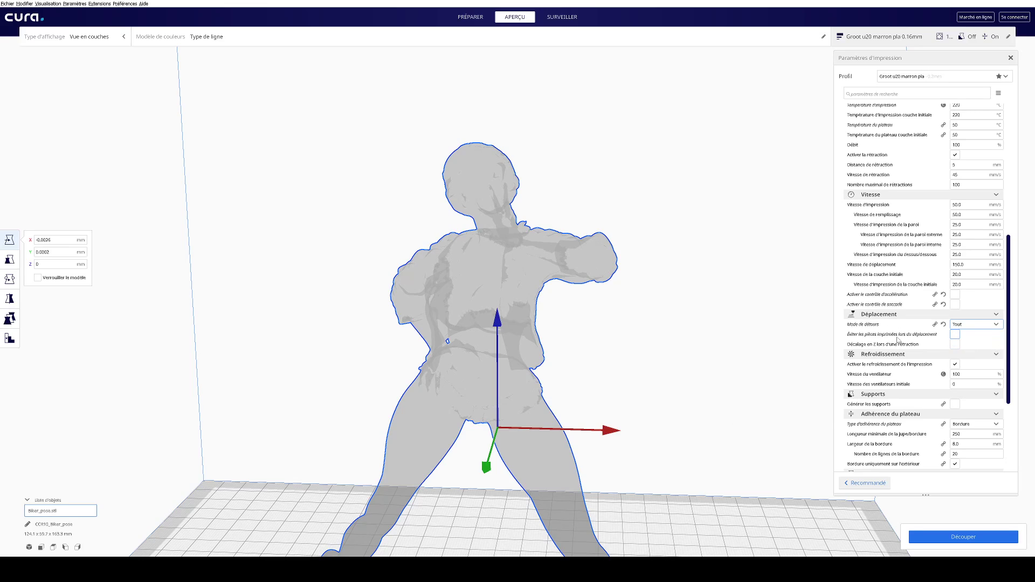
{"action": "left_click", "coordinate": [955, 334]}
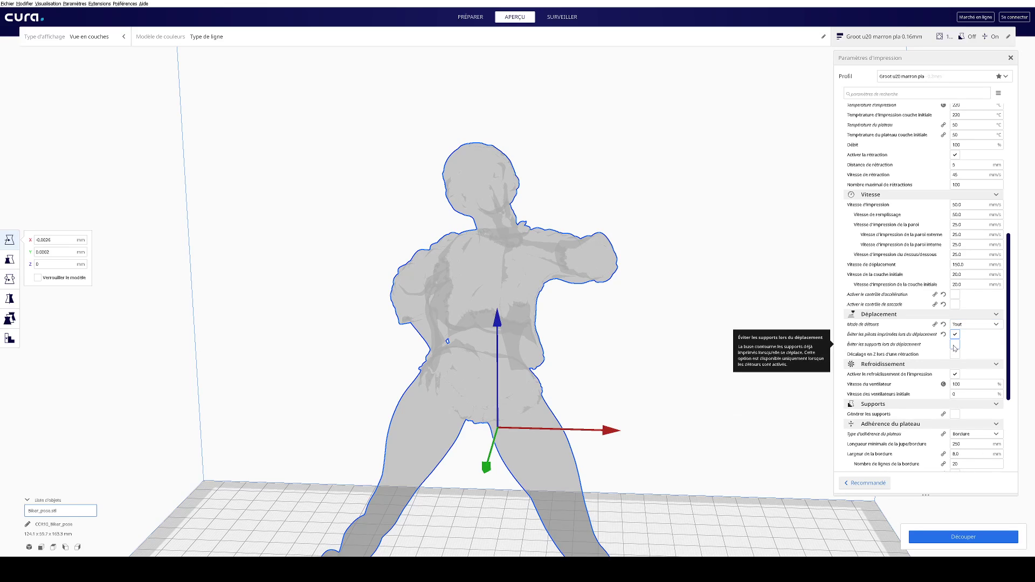
{"action": "left_click", "coordinate": [955, 345]}
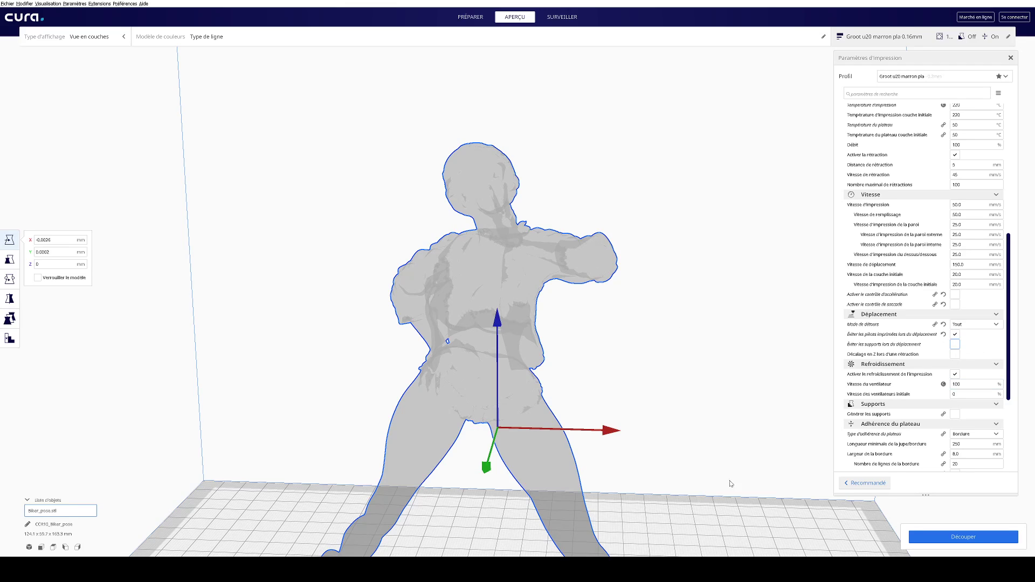
Step: Review the fan speed and initial fan speed settings, and examine the figure on the build plate from several angles
{"action": "scroll", "coordinate": [695, 488], "scroll_direction": "down", "scroll_amount": 4}
{"action": "right_click_drag", "start_coordinate": [632, 478], "coordinate": [632, 494]}
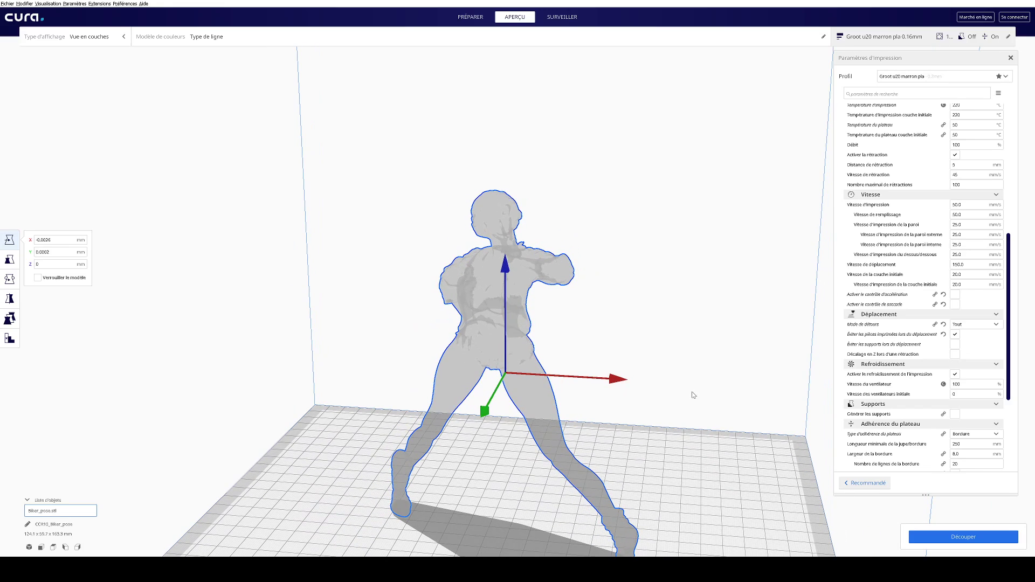
{"action": "right_click_drag", "start_coordinate": [416, 420], "coordinate": [454, 358]}
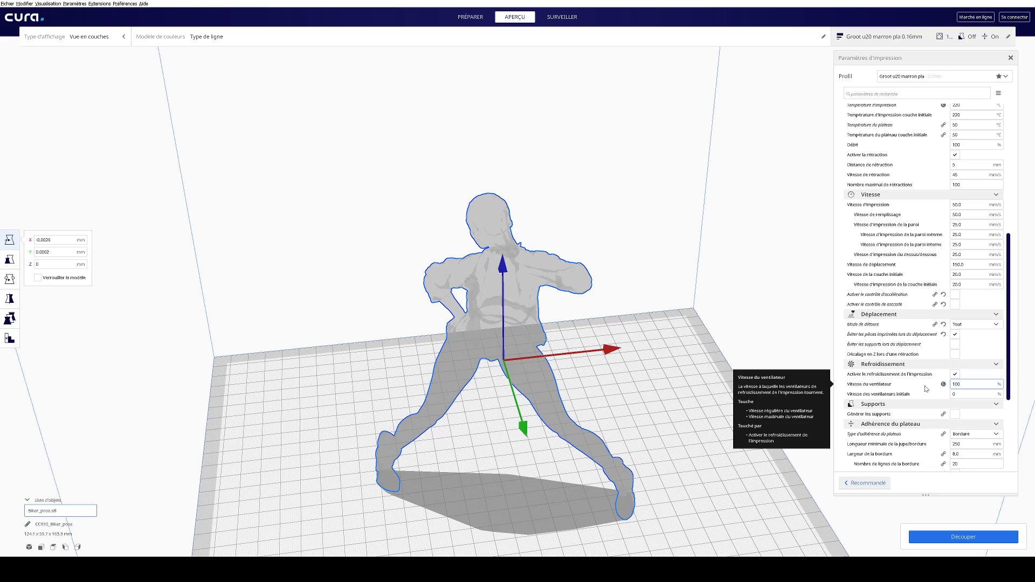
{"action": "double_click", "coordinate": [960, 383]}
{"action": "scroll", "coordinate": [870, 357], "scroll_direction": "down", "scroll_amount": 2}
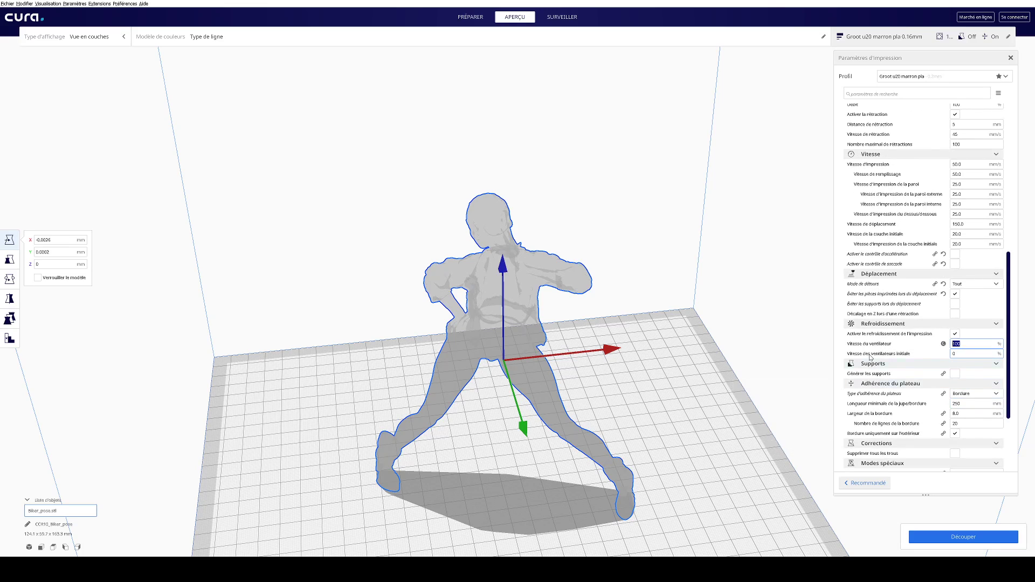
{"action": "left_click", "coordinate": [962, 354]}
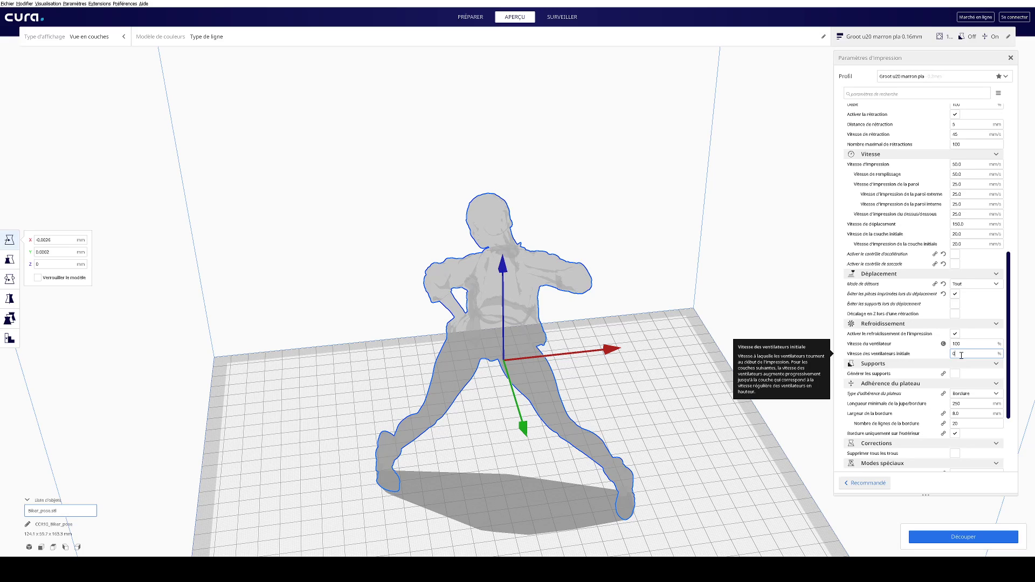
{"action": "scroll", "coordinate": [925, 393], "scroll_direction": "down", "scroll_amount": 1}
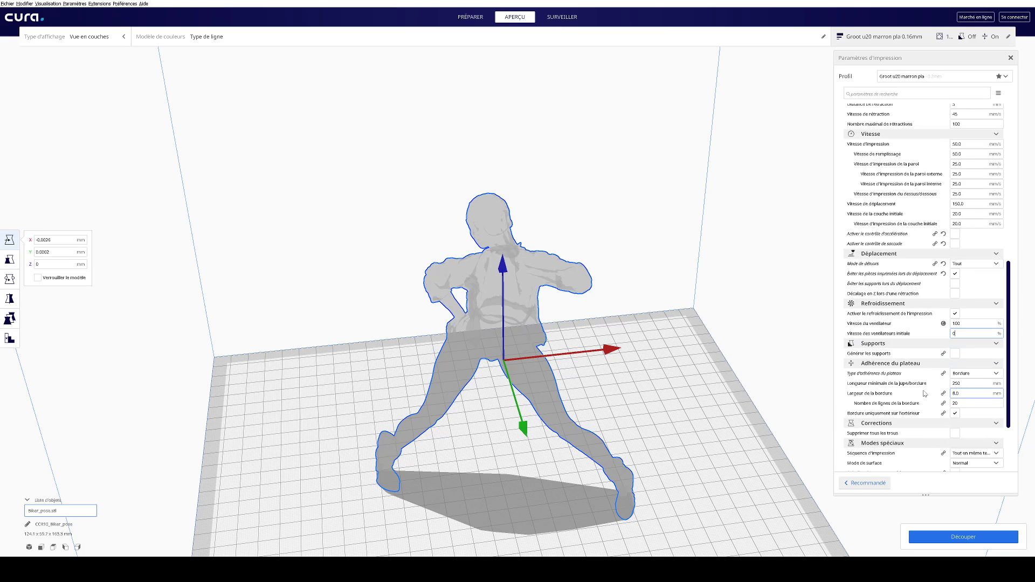
{"action": "right_click_drag", "start_coordinate": [642, 406], "coordinate": [674, 369]}
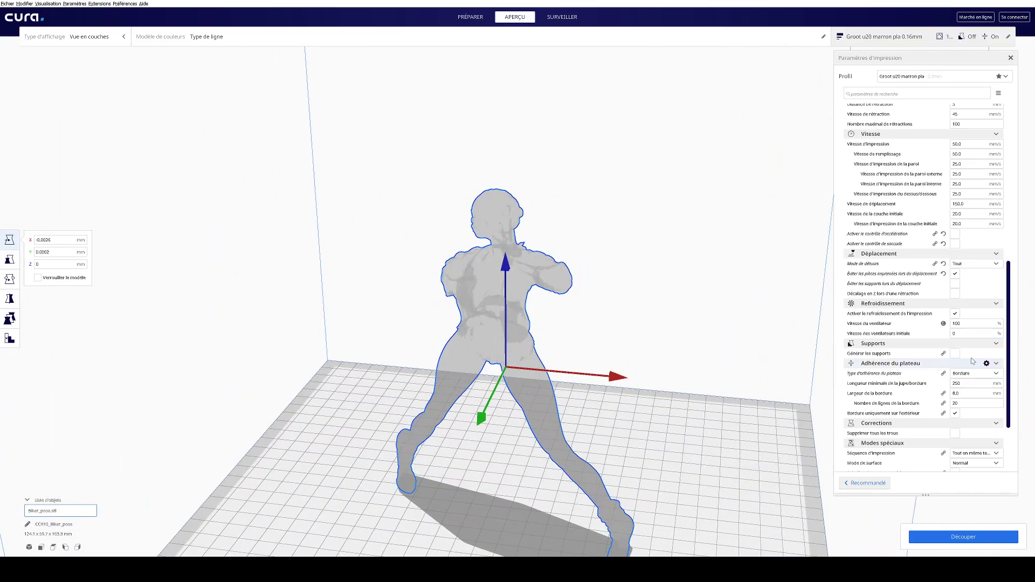
{"action": "right_click_drag", "start_coordinate": [563, 430], "coordinate": [629, 405]}
{"action": "scroll", "coordinate": [629, 405], "scroll_direction": "down", "scroll_amount": 2}
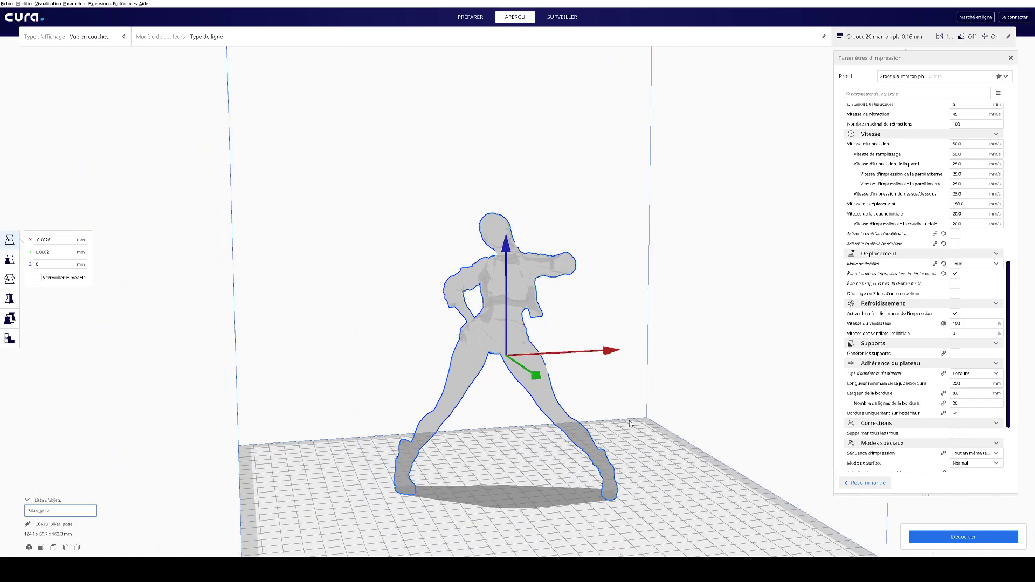
{"action": "scroll", "coordinate": [630, 424], "scroll_direction": "up", "scroll_amount": 2}
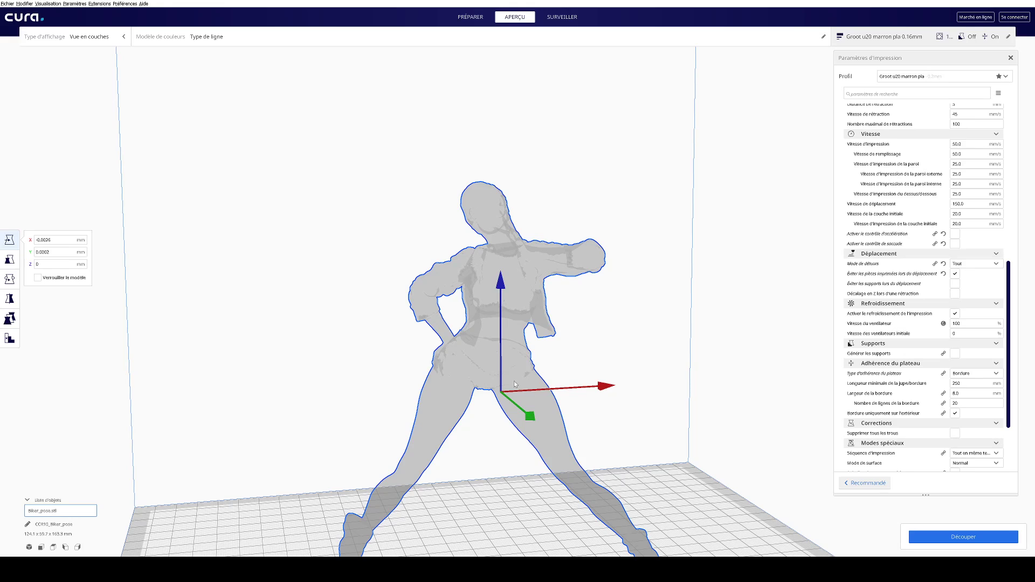
Step: In the preparation view, place support blockers at the figure's raised elbow, the jacket's lower edge and the waist
{"action": "left_click", "coordinate": [474, 18]}
{"action": "right_click_drag", "start_coordinate": [676, 386], "coordinate": [519, 365]}
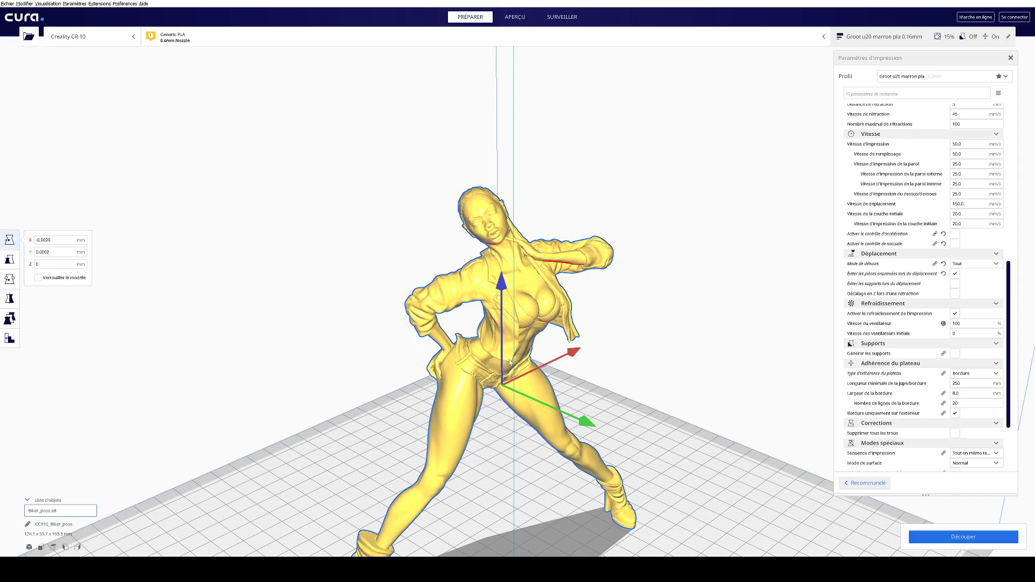
{"action": "right_click_drag", "start_coordinate": [610, 349], "coordinate": [524, 334]}
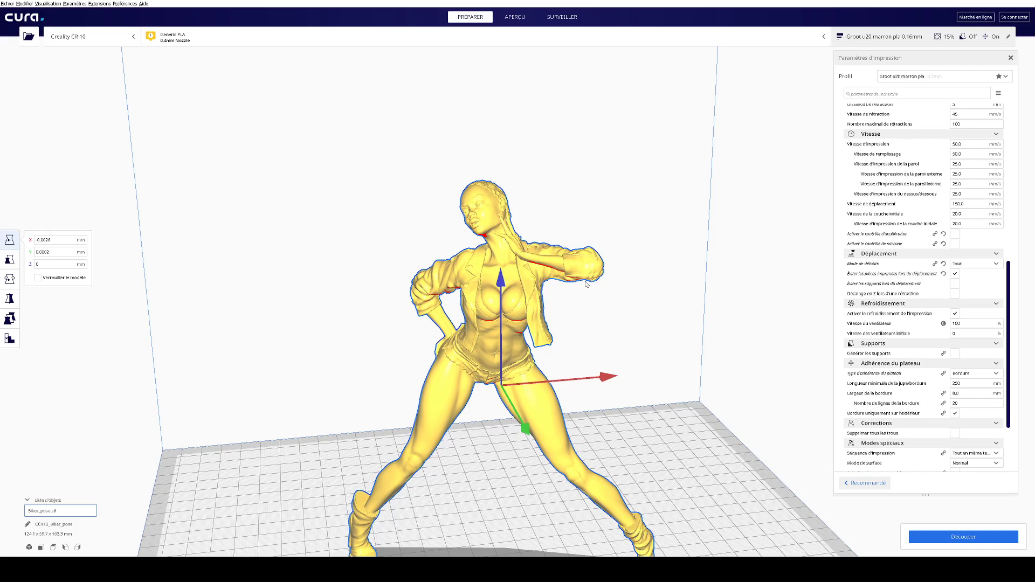
{"action": "right_click_drag", "start_coordinate": [613, 342], "coordinate": [593, 326]}
{"action": "left_click", "coordinate": [9, 338]}
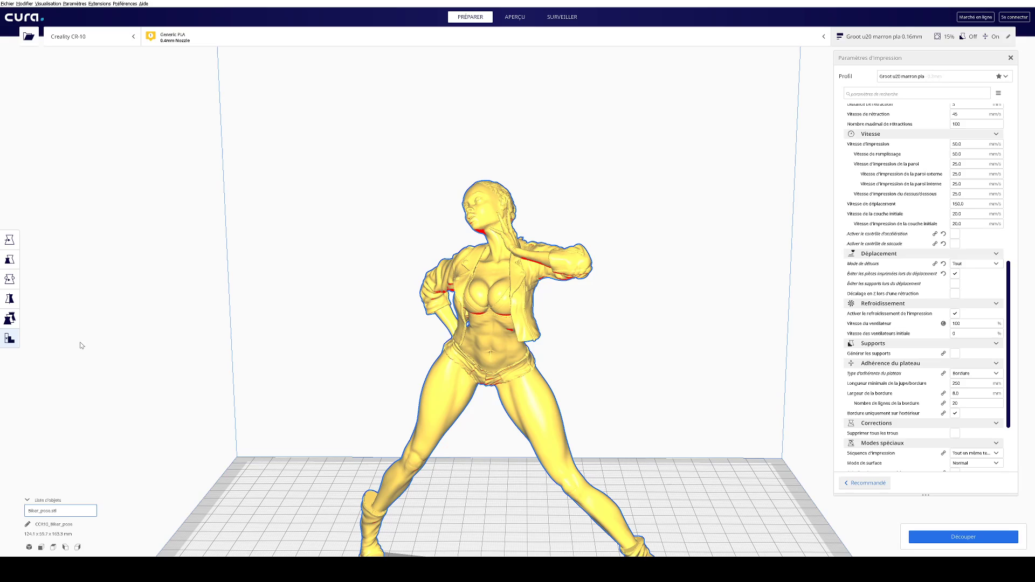
{"action": "left_click", "coordinate": [576, 279]}
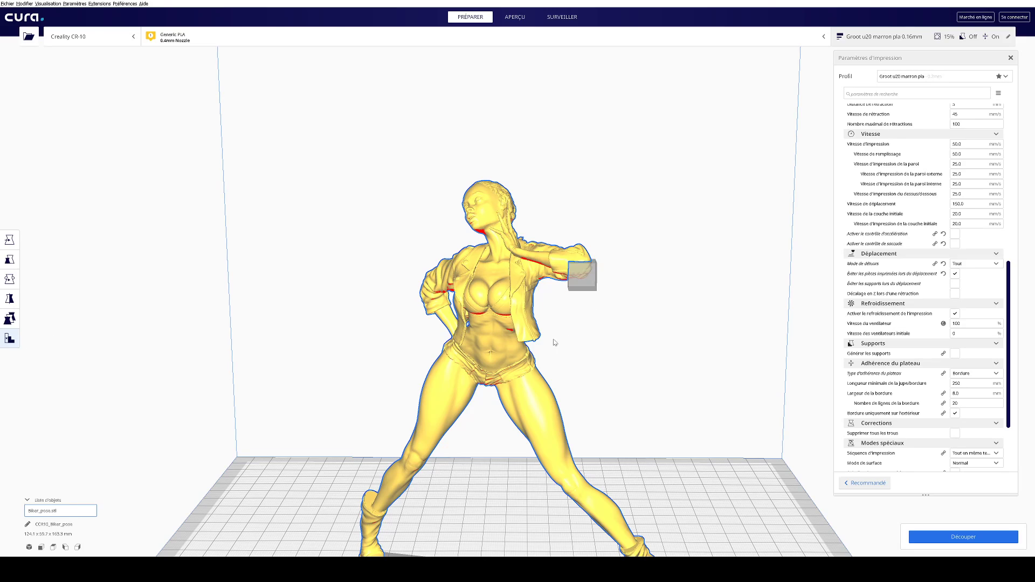
{"action": "left_click", "coordinate": [522, 344]}
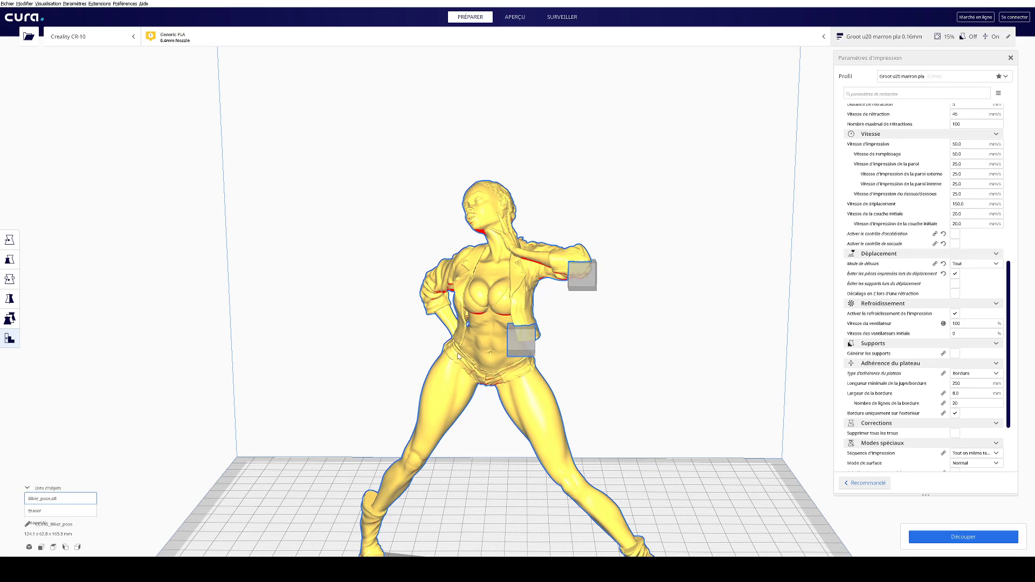
{"action": "left_click", "coordinate": [458, 343]}
Step: Set the mesh type of the three support blocker cubes at the waist, jacket edge and raised elbow to print as support
{"action": "mouse_move", "coordinate": [459, 343]}
{"action": "right_mouse_down"}
{"action": "mouse_move", "coordinate": [556, 389]}
{"action": "mouse_move", "coordinate": [659, 382]}
{"action": "mouse_move", "coordinate": [647, 393]}
{"action": "mouse_move", "coordinate": [515, 412]}
{"action": "mouse_move", "coordinate": [483, 404]}
{"action": "mouse_move", "coordinate": [404, 432]}
{"action": "mouse_move", "coordinate": [329, 477]}
{"action": "mouse_move", "coordinate": [537, 413]}
{"action": "mouse_move", "coordinate": [356, 402]}
{"action": "right_mouse_up"}
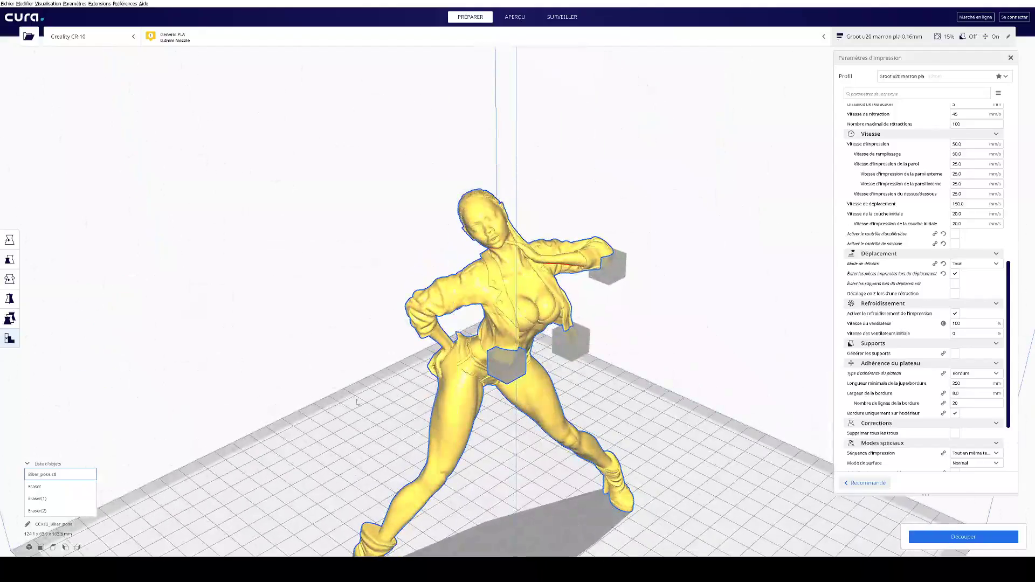
{"action": "left_click", "coordinate": [10, 318]}
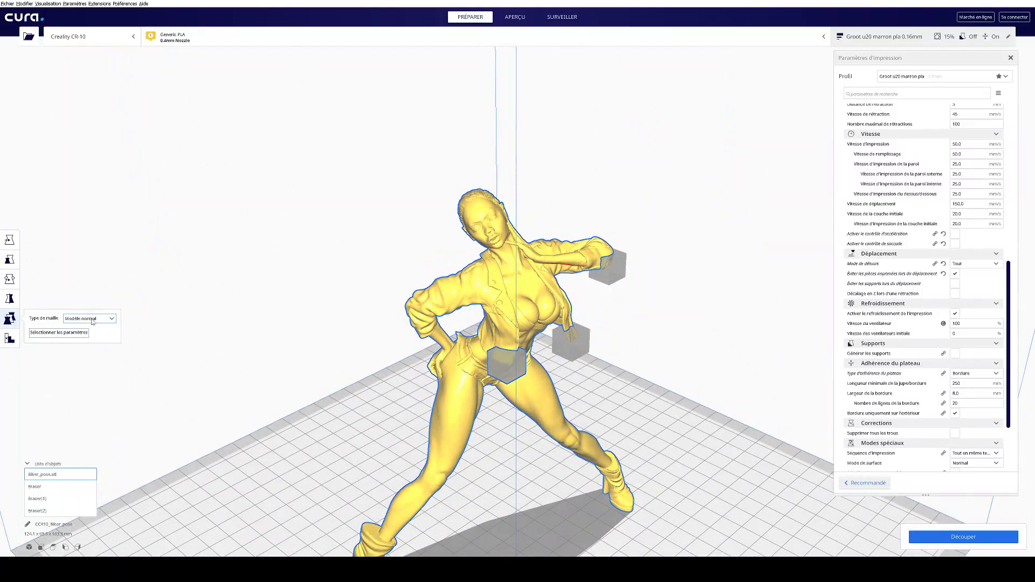
{"action": "left_click", "coordinate": [510, 371]}
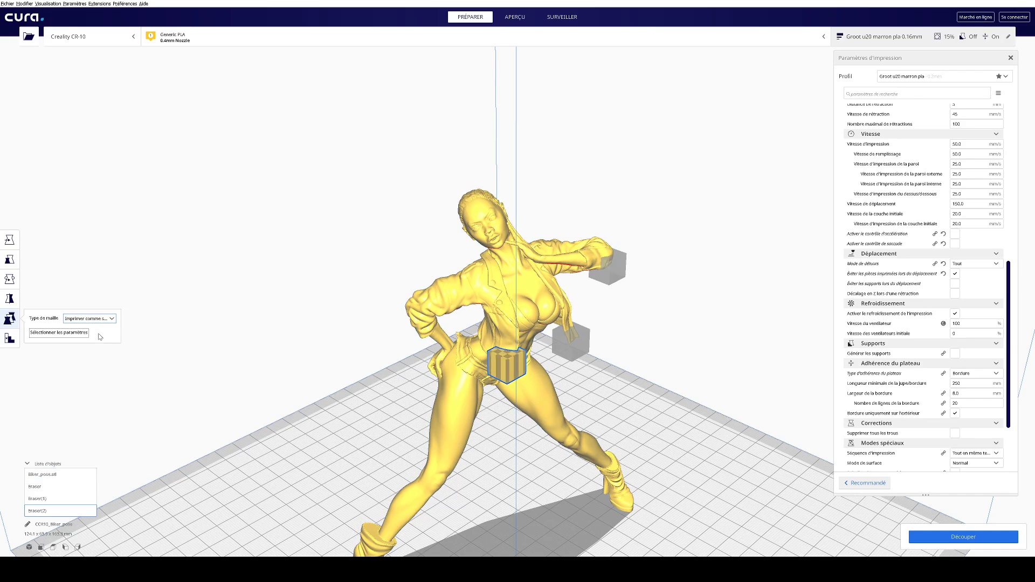
{"action": "left_click", "coordinate": [571, 341]}
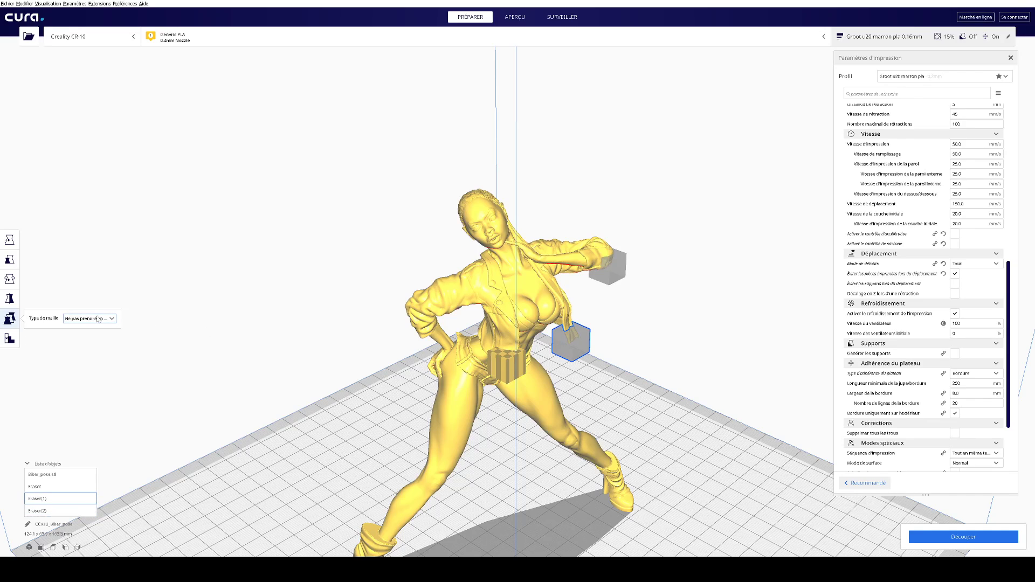
{"action": "left_click", "coordinate": [370, 337]}
{"action": "left_click", "coordinate": [608, 270]}
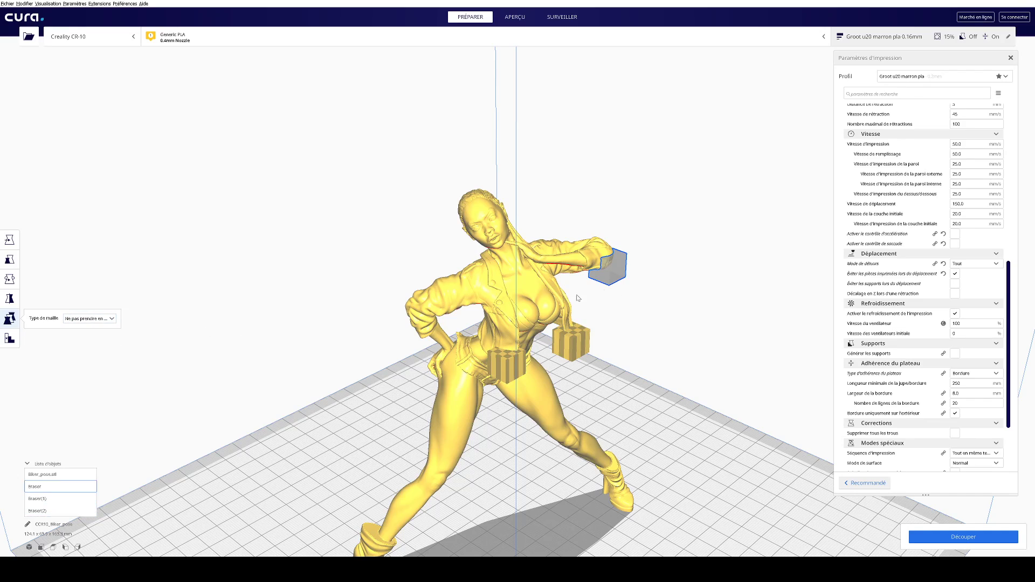
{"action": "left_click", "coordinate": [100, 321]}
{"action": "left_click", "coordinate": [105, 337]}
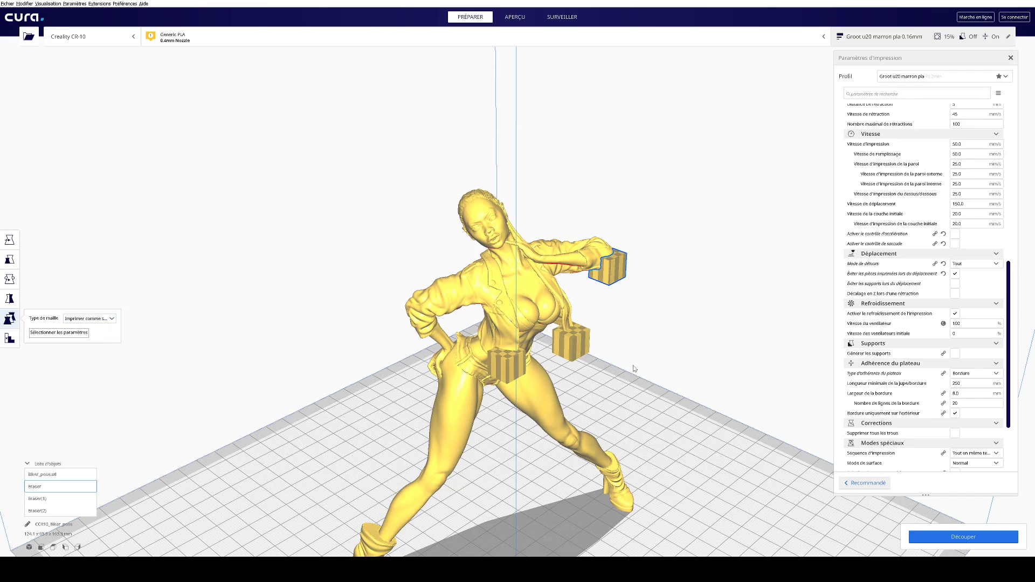
Step: Slice the figure with its three support cubes and lower the layer preview to the boots
{"action": "right_click_drag", "start_coordinate": [767, 391], "coordinate": [678, 379]}
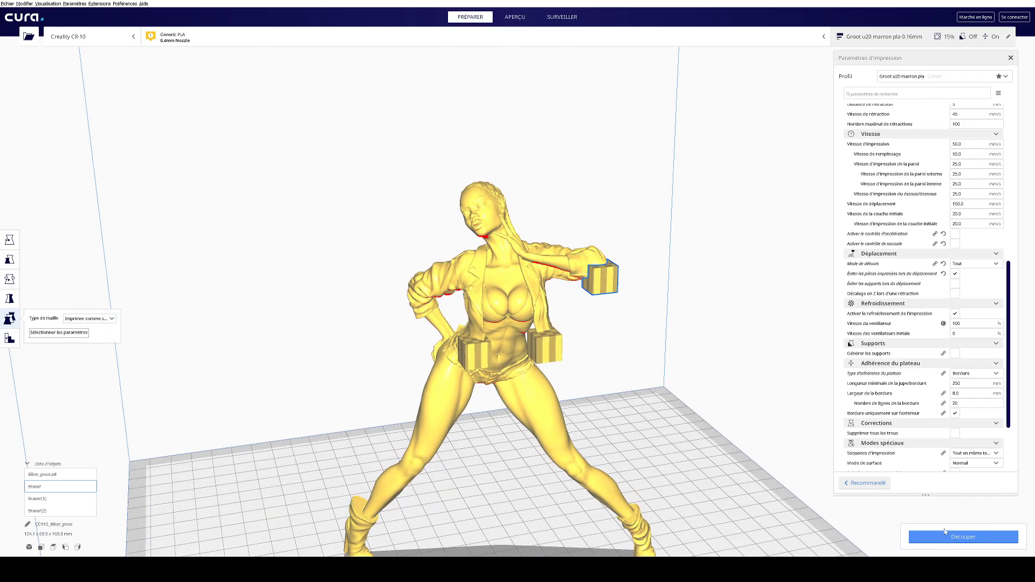
{"action": "left_click", "coordinate": [945, 532]}
{"action": "right_click_drag", "start_coordinate": [723, 353], "coordinate": [731, 394]}
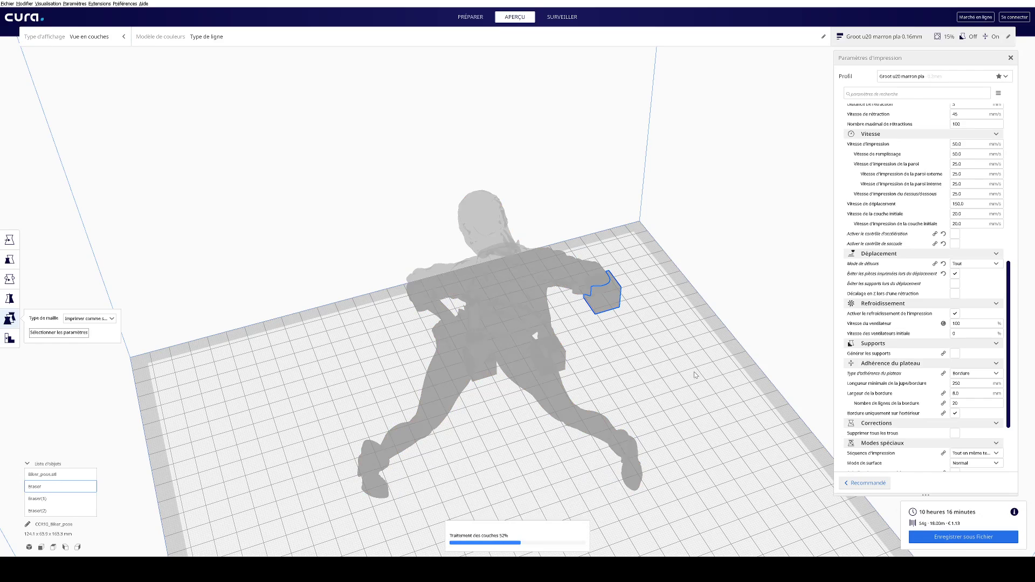
{"action": "right_click_drag", "start_coordinate": [697, 372], "coordinate": [1021, 284]}
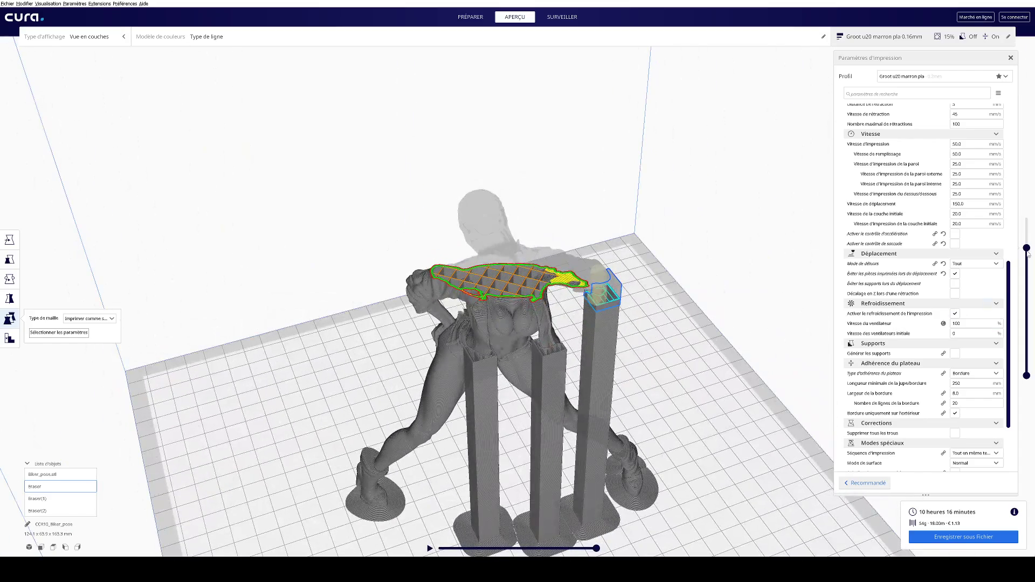
{"action": "left_click_drag", "start_coordinate": [1029, 253], "coordinate": [1026, 356]}
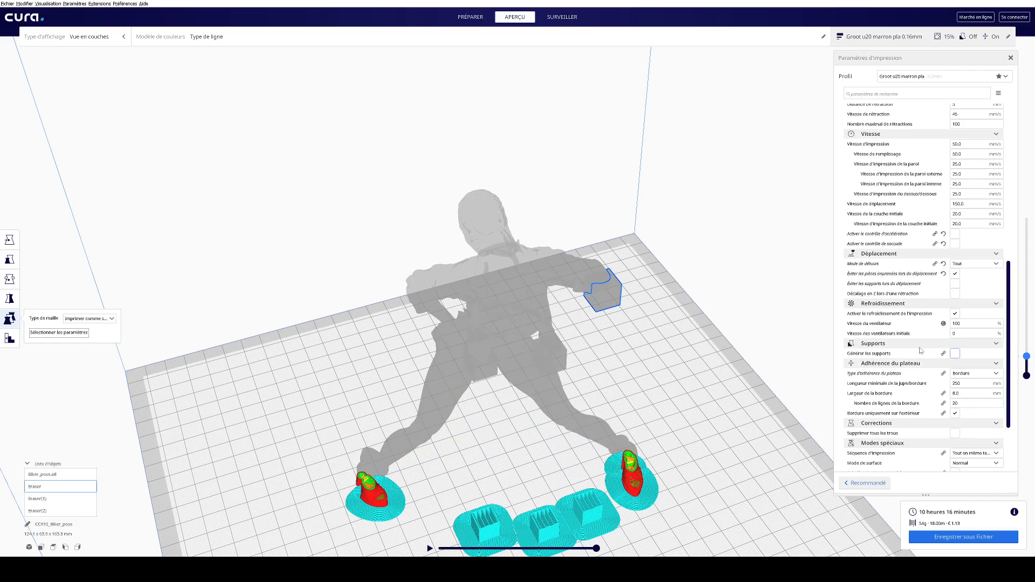
Step: Examine the sliced boots, their heels and brims, and the bases of the support columns from the side and from above
{"action": "right_click_drag", "start_coordinate": [593, 350], "coordinate": [485, 353]}
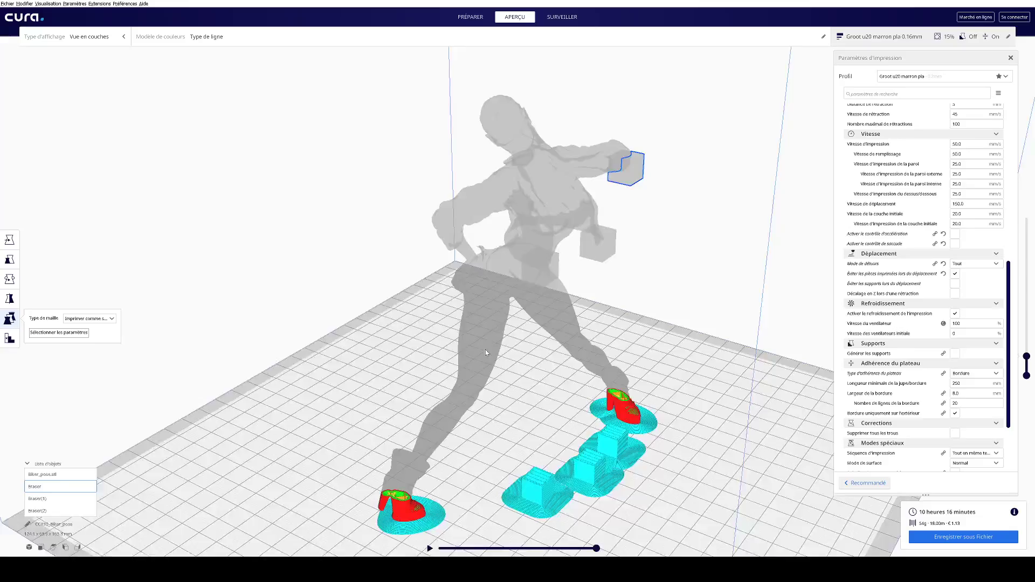
{"action": "middle_click_drag", "start_coordinate": [485, 352], "coordinate": [554, 290]}
{"action": "scroll", "coordinate": [404, 473], "scroll_direction": "up", "scroll_amount": 5}
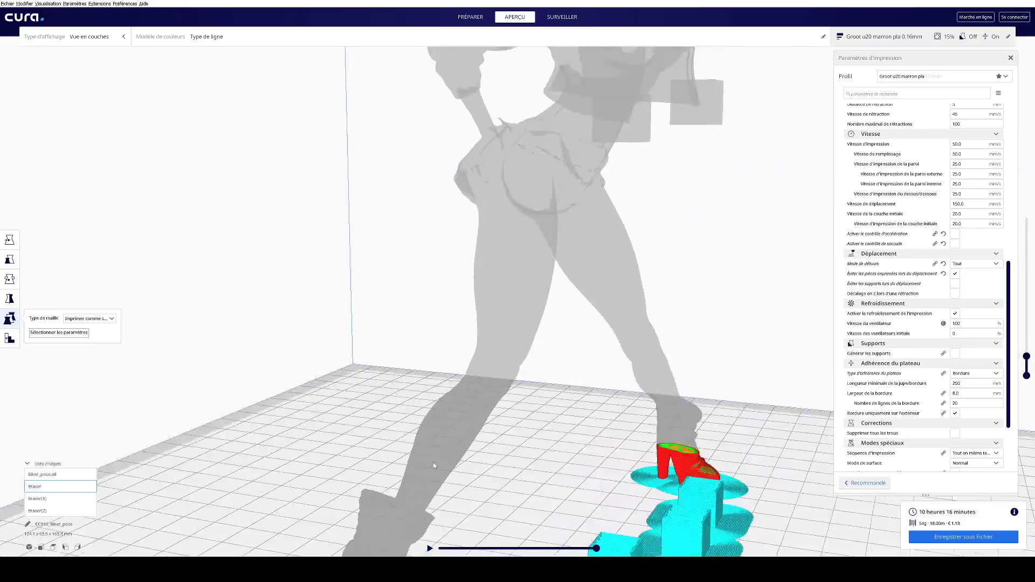
{"action": "middle_click_drag", "start_coordinate": [435, 466], "coordinate": [545, 293]}
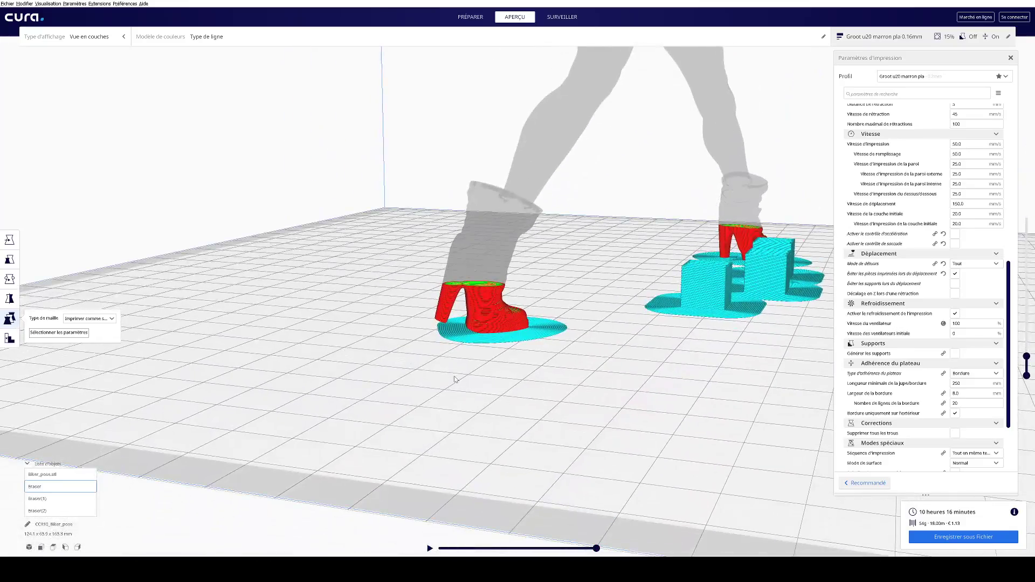
{"action": "scroll", "coordinate": [454, 379], "scroll_direction": "up", "scroll_amount": 3}
{"action": "right_click_drag", "start_coordinate": [403, 400], "coordinate": [423, 365]}
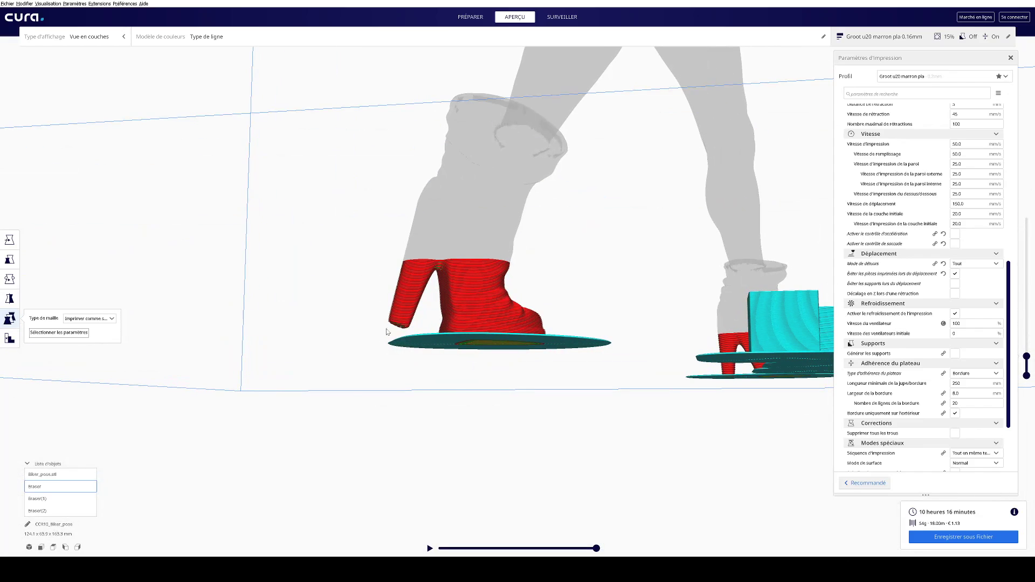
{"action": "right_click_drag", "start_coordinate": [456, 333], "coordinate": [429, 350]}
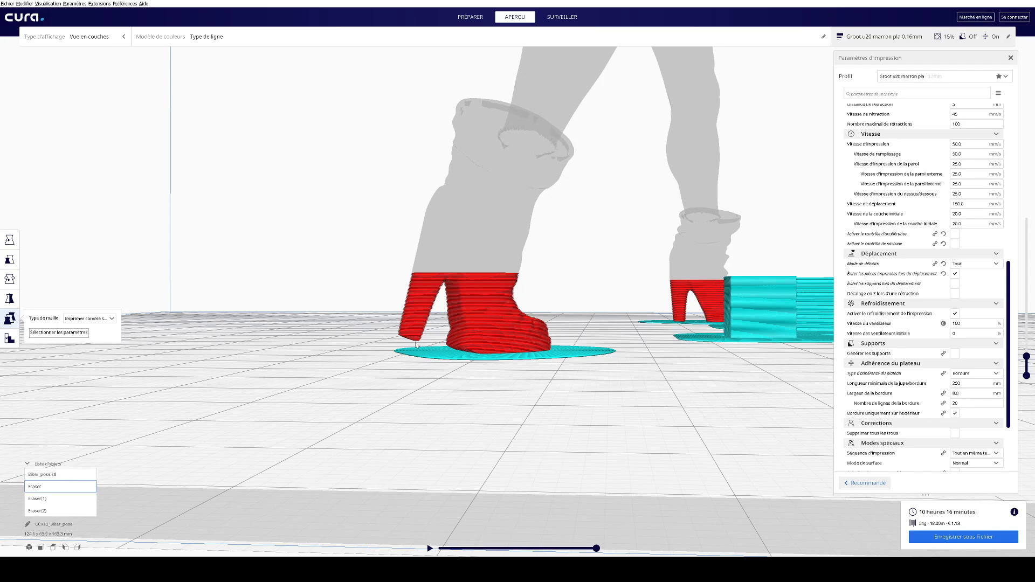
{"action": "right_click_drag", "start_coordinate": [624, 329], "coordinate": [572, 351]}
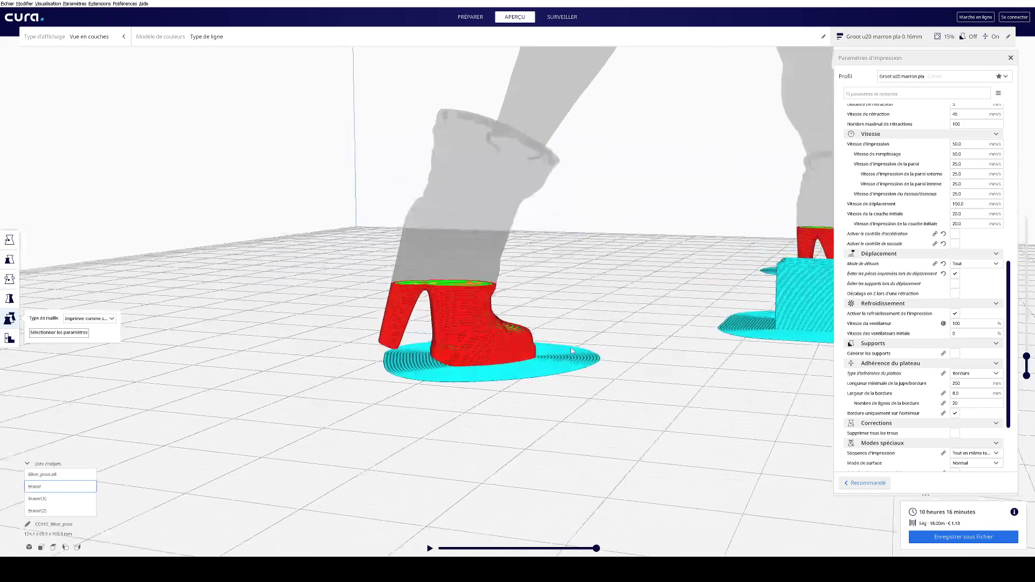
{"action": "right_click_drag", "start_coordinate": [715, 362], "coordinate": [576, 379]}
{"action": "scroll", "coordinate": [583, 374], "scroll_direction": "down", "scroll_amount": 6}
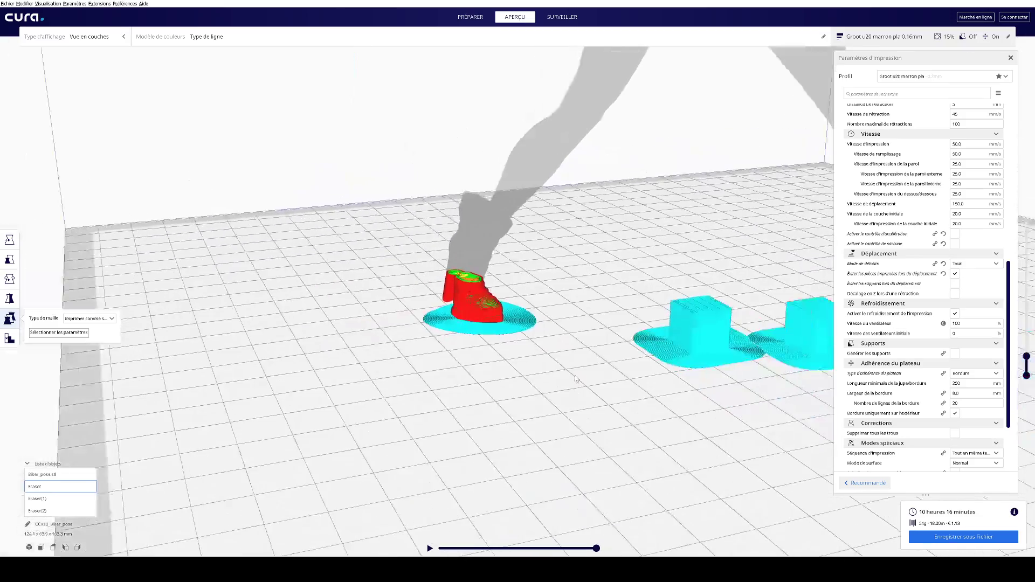
{"action": "right_click_drag", "start_coordinate": [747, 350], "coordinate": [683, 365]}
{"action": "right_click_drag", "start_coordinate": [782, 341], "coordinate": [798, 396]}
{"action": "scroll", "coordinate": [685, 401], "scroll_direction": "up", "scroll_amount": 2}
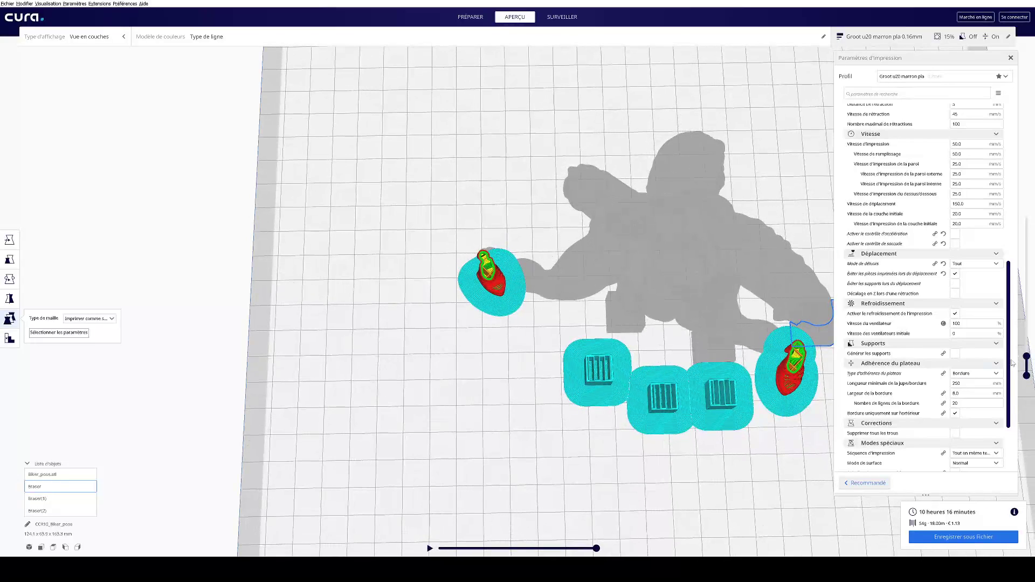
Step: Lower the layer preview to the bottom of the boots and inspect where each heel starts relative to the brim
{"action": "left_click_drag", "start_coordinate": [1027, 356], "coordinate": [1026, 366]}
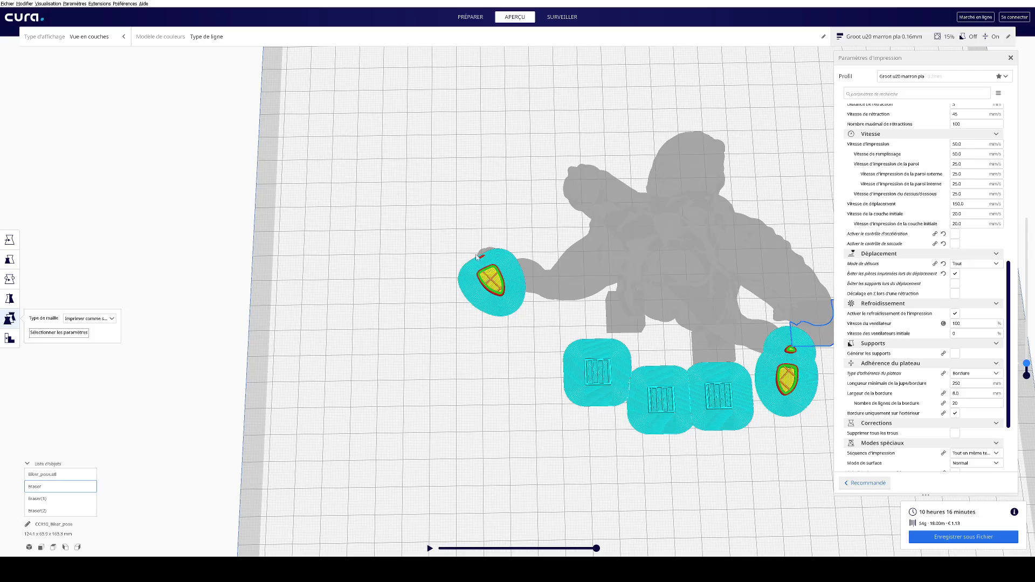
{"action": "right_click_drag", "start_coordinate": [423, 339], "coordinate": [538, 373]}
{"action": "scroll", "coordinate": [644, 390], "scroll_direction": "up", "scroll_amount": 5}
{"action": "right_click_drag", "start_coordinate": [644, 390], "coordinate": [676, 326]}
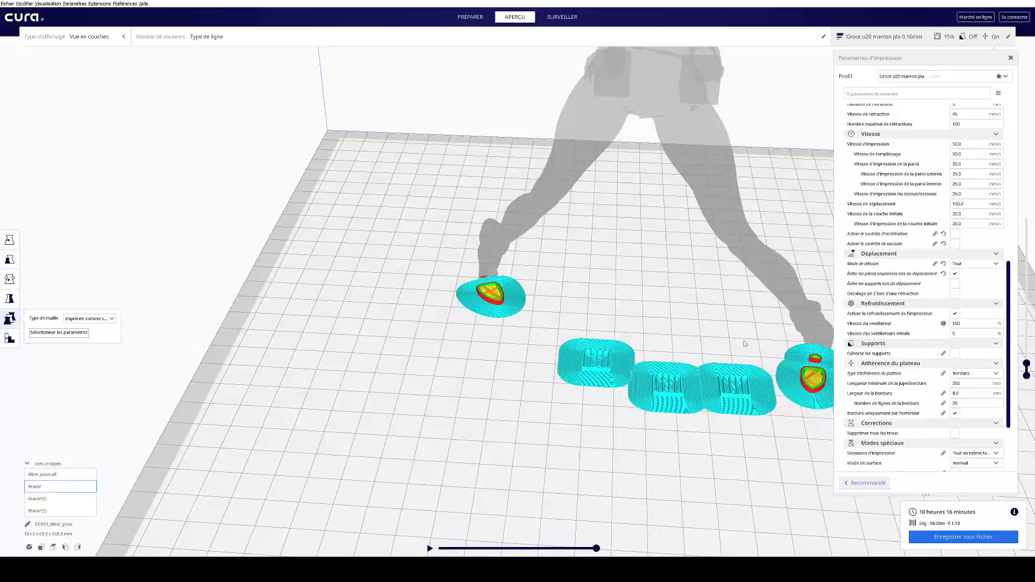
{"action": "middle_click_drag", "start_coordinate": [675, 353], "coordinate": [608, 431]}
Step: Raise the layer preview to the upper thighs and examine the area between the legs for unsupported parts
{"action": "left_click_drag", "start_coordinate": [1027, 365], "coordinate": [998, 292]}
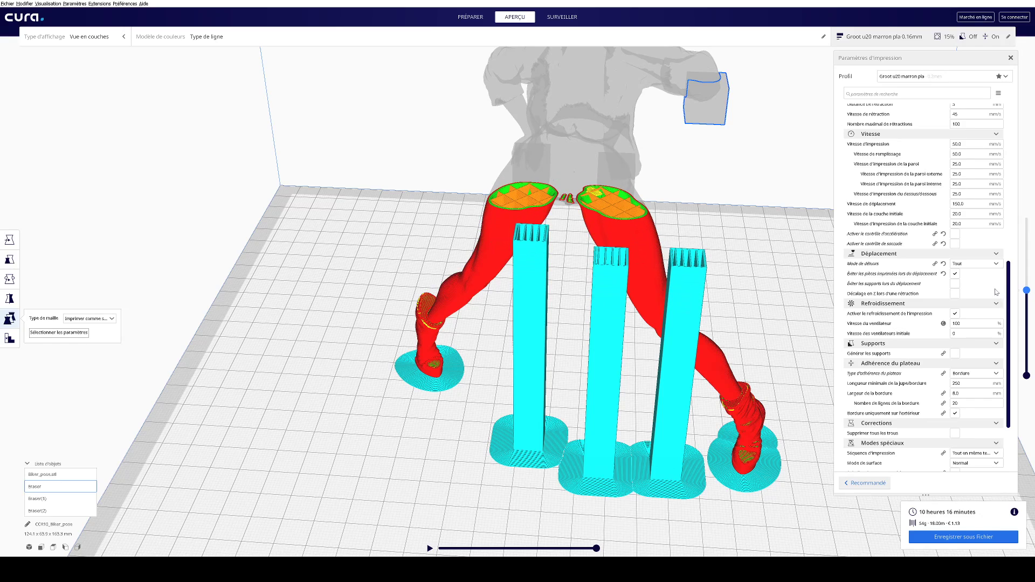
{"action": "mouse_move", "coordinate": [511, 258]}
{"action": "right_mouse_down"}
{"action": "mouse_move", "coordinate": [545, 212]}
{"action": "mouse_move", "coordinate": [518, 262]}
{"action": "right_mouse_up"}
{"action": "scroll", "coordinate": [554, 200], "scroll_direction": "up", "scroll_amount": 4}
{"action": "right_click_drag", "start_coordinate": [553, 200], "coordinate": [637, 254]}
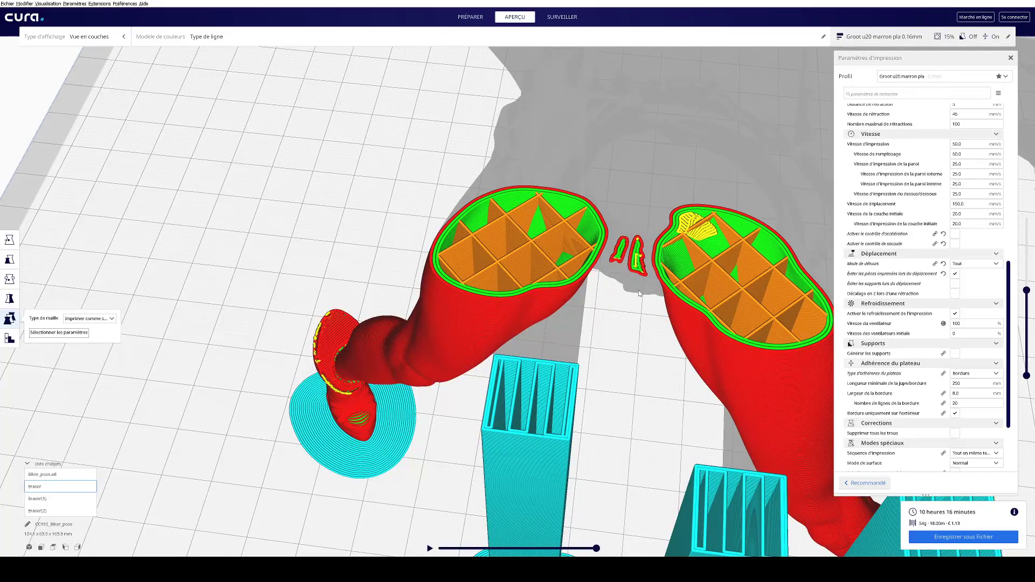
{"action": "mouse_move", "coordinate": [626, 365]}
{"action": "right_mouse_down"}
{"action": "mouse_move", "coordinate": [624, 305]}
{"action": "mouse_move", "coordinate": [627, 369]}
{"action": "mouse_move", "coordinate": [642, 325]}
{"action": "mouse_move", "coordinate": [616, 352]}
{"action": "right_mouse_up"}
{"action": "scroll", "coordinate": [629, 348], "scroll_direction": "down", "scroll_amount": 4}
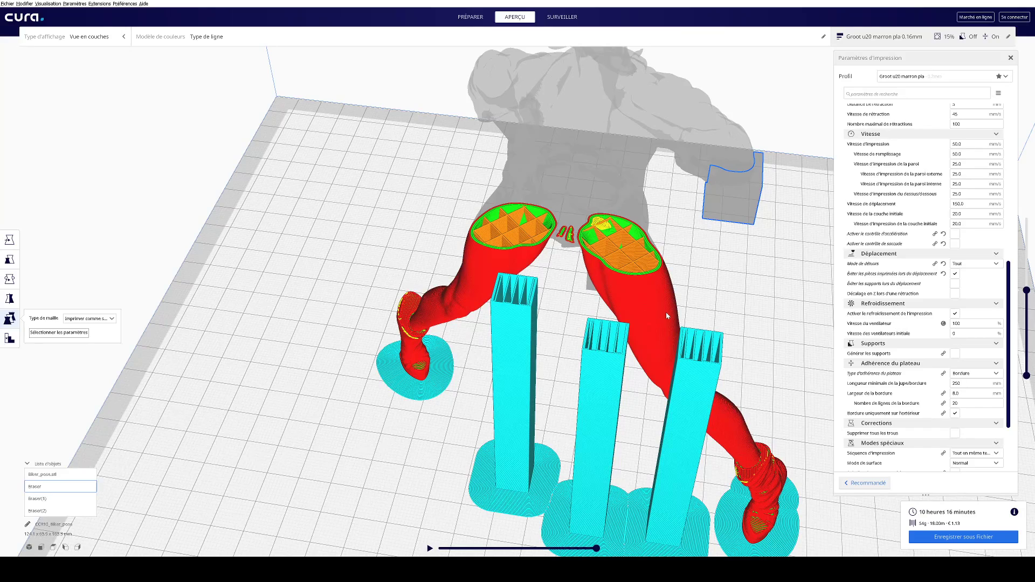
{"action": "right_click_drag", "start_coordinate": [667, 316], "coordinate": [669, 305]}
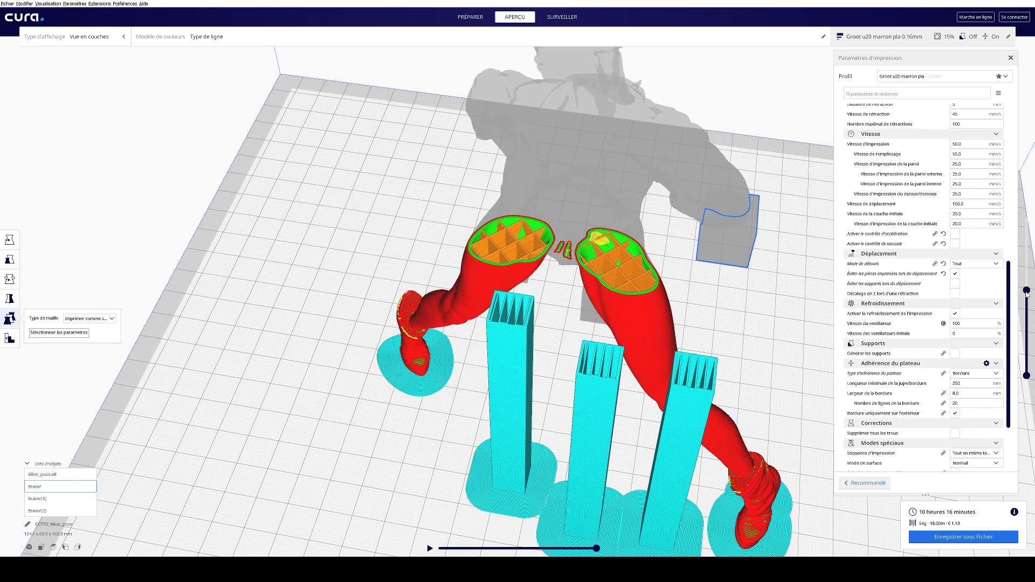
Step: Raise the layer preview to the waist and inspect the hand on the hip and the jacket's lower edges on their supports
{"action": "left_click_drag", "start_coordinate": [1028, 293], "coordinate": [1028, 269]}
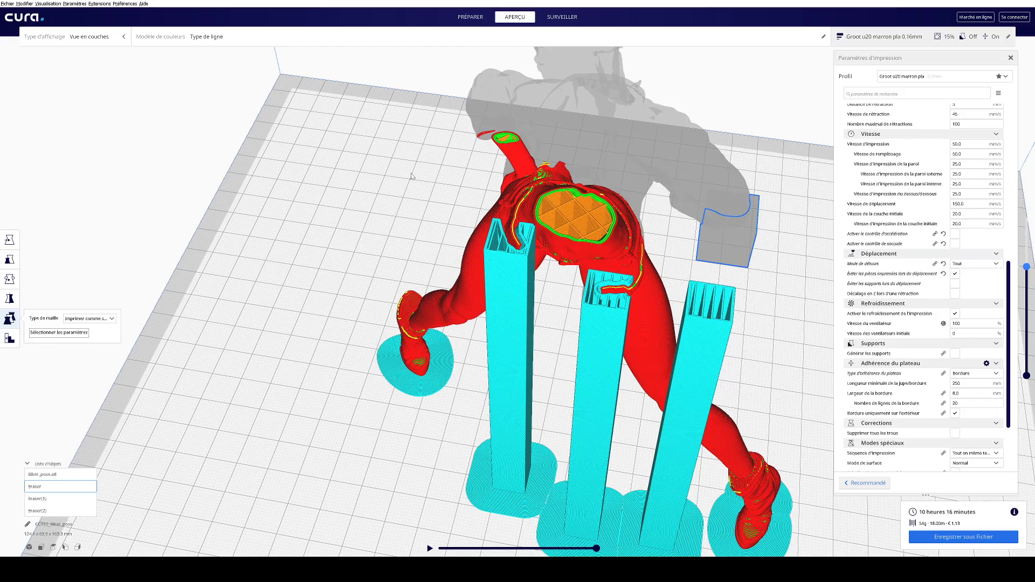
{"action": "right_click_drag", "start_coordinate": [412, 176], "coordinate": [586, 191]}
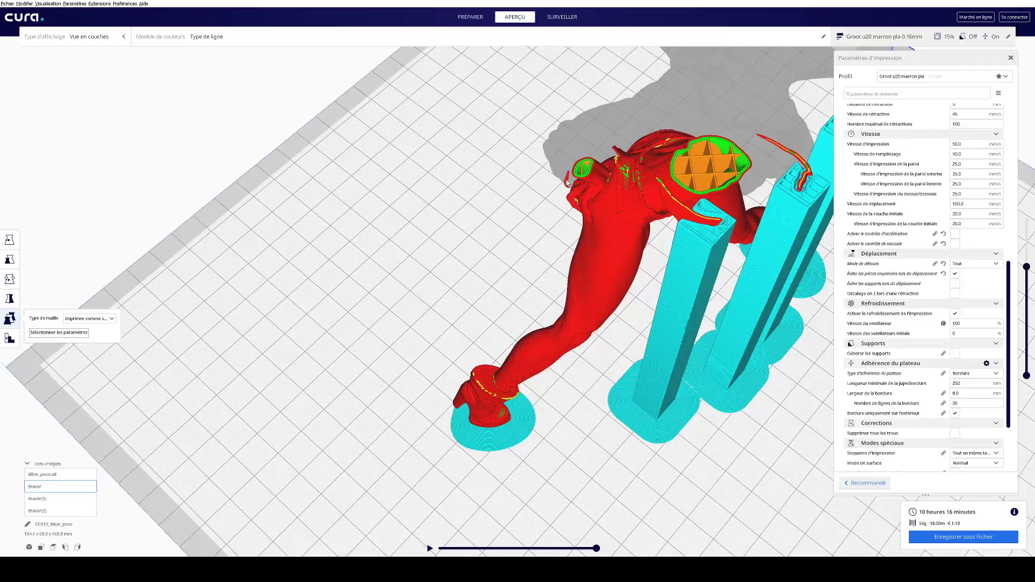
{"action": "right_click_drag", "start_coordinate": [678, 238], "coordinate": [525, 232]}
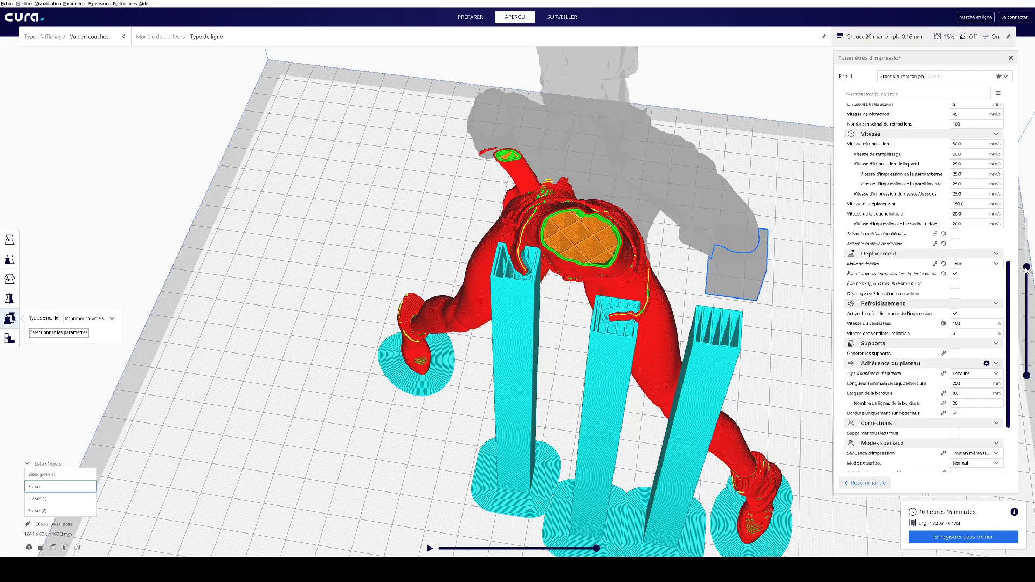
{"action": "left_click_drag", "start_coordinate": [1026, 268], "coordinate": [1031, 268]}
{"action": "right_click_drag", "start_coordinate": [667, 305], "coordinate": [726, 278]}
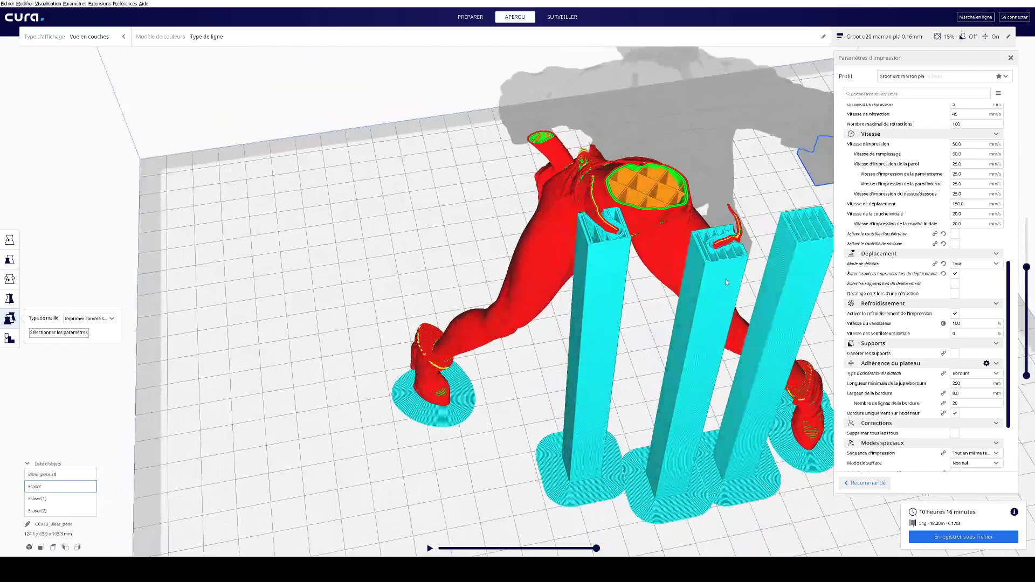
{"action": "scroll", "coordinate": [726, 277], "scroll_direction": "up", "scroll_amount": 3}
{"action": "middle_click_drag", "start_coordinate": [713, 276], "coordinate": [547, 314]}
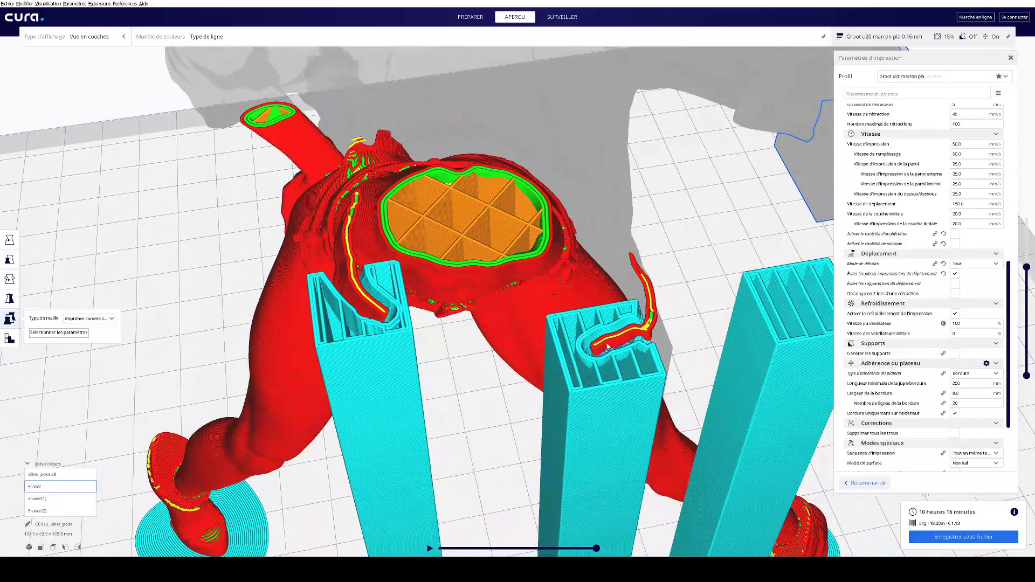
Step: Step through the layers at the jacket's lower tips, then raise the preview to the neck to check all three support columns
{"action": "left_click_drag", "start_coordinate": [1029, 270], "coordinate": [1030, 274]}
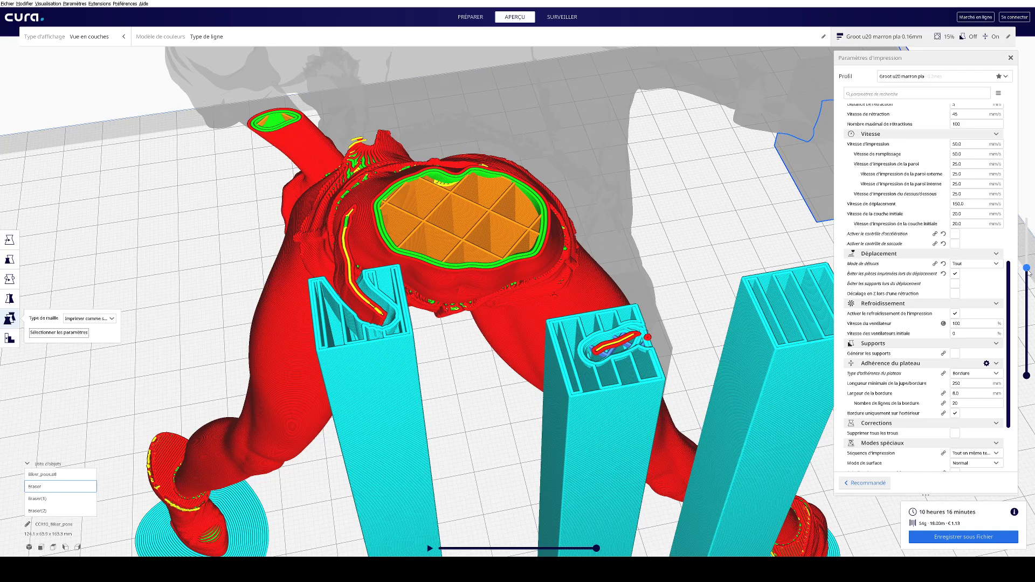
{"action": "left_click_drag", "start_coordinate": [1028, 272], "coordinate": [1021, 243]}
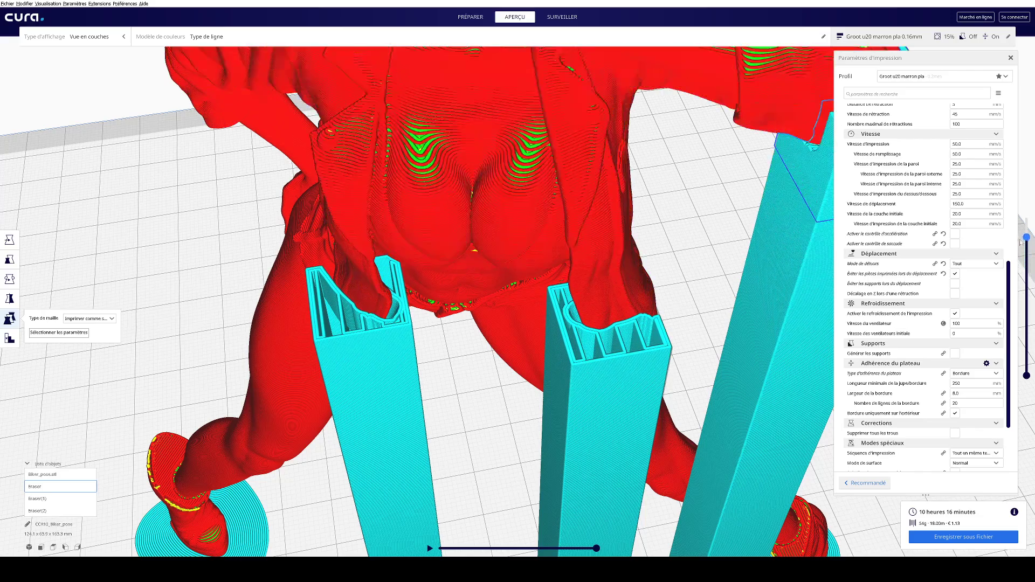
{"action": "right_click_drag", "start_coordinate": [602, 307], "coordinate": [664, 318]}
{"action": "scroll", "coordinate": [647, 348], "scroll_direction": "down", "scroll_amount": 5}
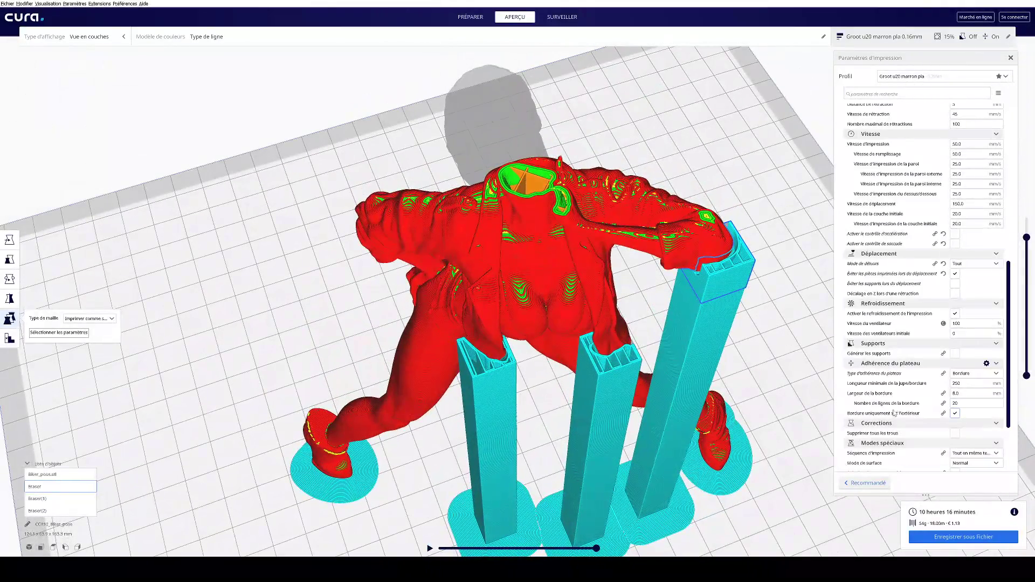
{"action": "right_click_drag", "start_coordinate": [320, 375], "coordinate": [307, 353]}
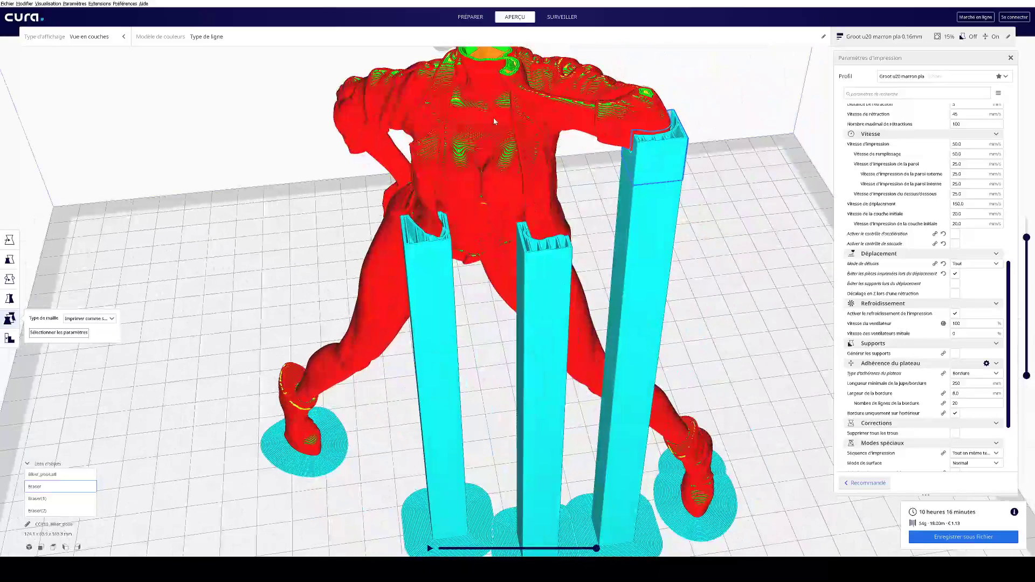
Step: Return from the layer preview to the preparation stage, activate the support blocker tool and view the figure from its hand-on-hip side
{"action": "left_click", "coordinate": [473, 19]}
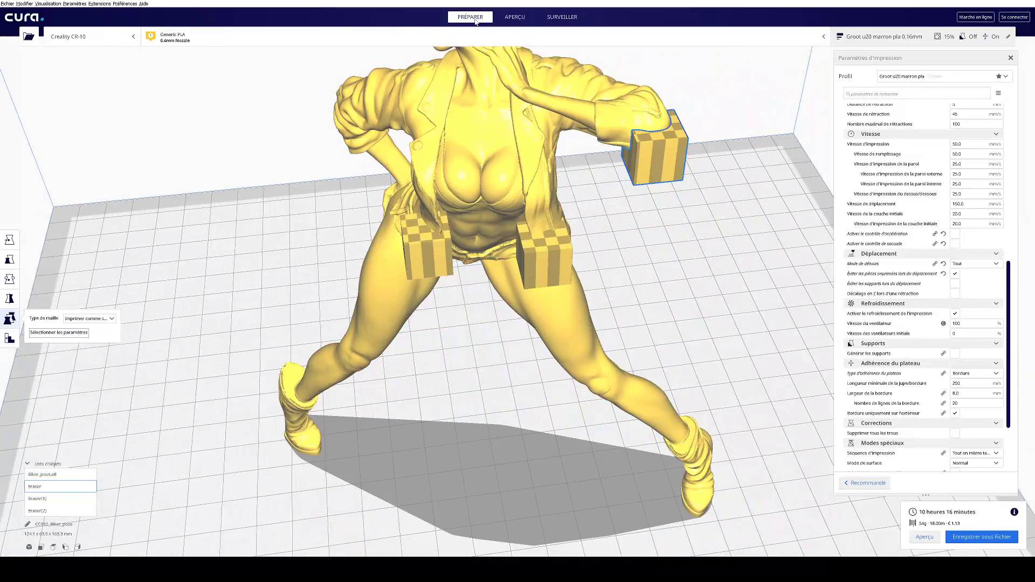
{"action": "left_click", "coordinate": [10, 338]}
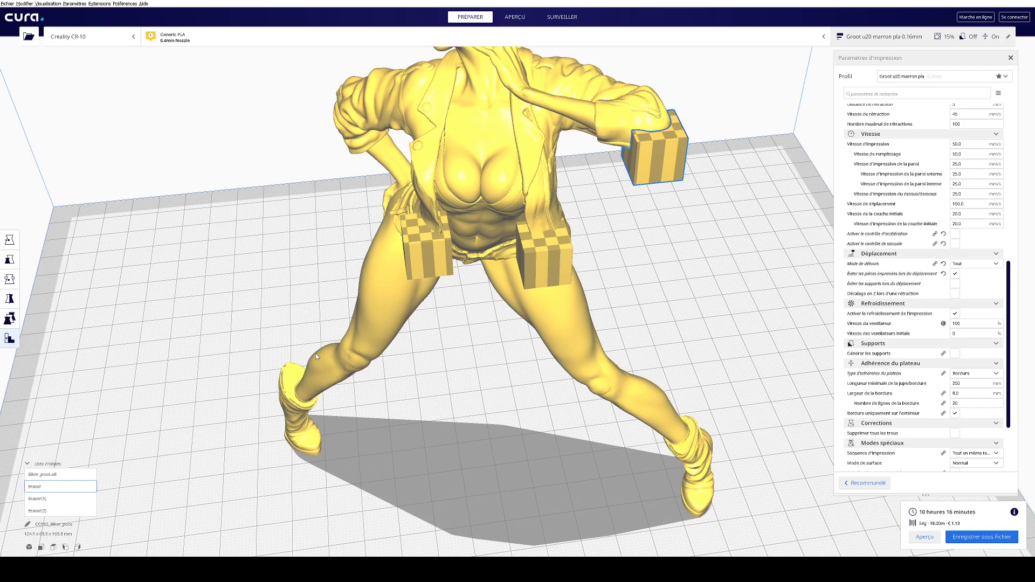
{"action": "right_click_drag", "start_coordinate": [39, 348], "coordinate": [64, 354]}
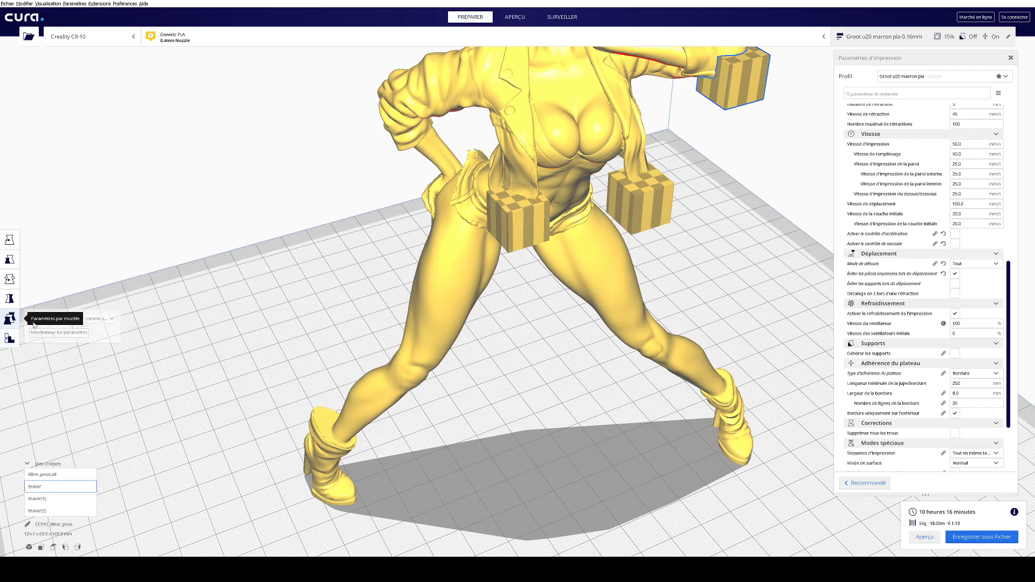
Step: Set the mesh type of the cube beneath the jacket tip nearest the hand on the hip to Modèle normal
{"action": "left_click", "coordinate": [10, 318]}
{"action": "left_click", "coordinate": [517, 224]}
{"action": "left_click", "coordinate": [79, 318]}
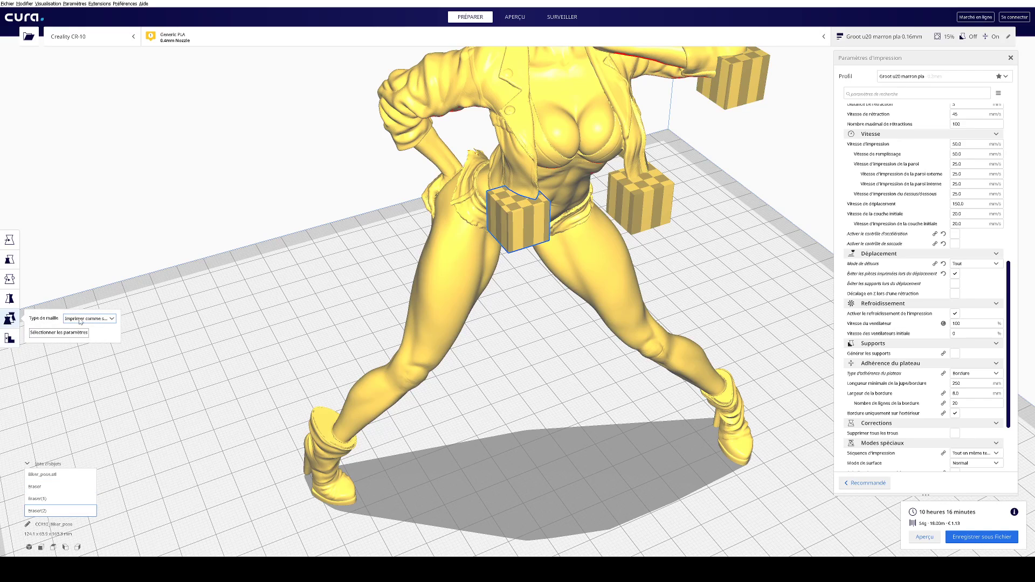
{"action": "left_click", "coordinate": [81, 327]}
Step: Delete all three custom cubes: the two beneath the jacket tips and the one beneath the raised elbow
{"action": "left_click", "coordinate": [638, 199]}
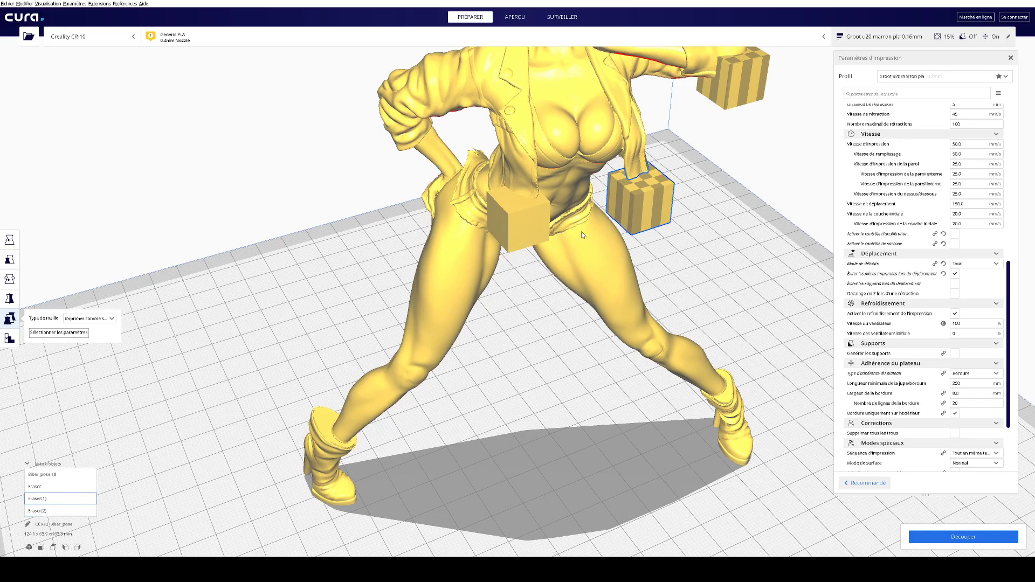
{"action": "key", "text": "Delete"}
{"action": "left_click", "coordinate": [529, 222]}
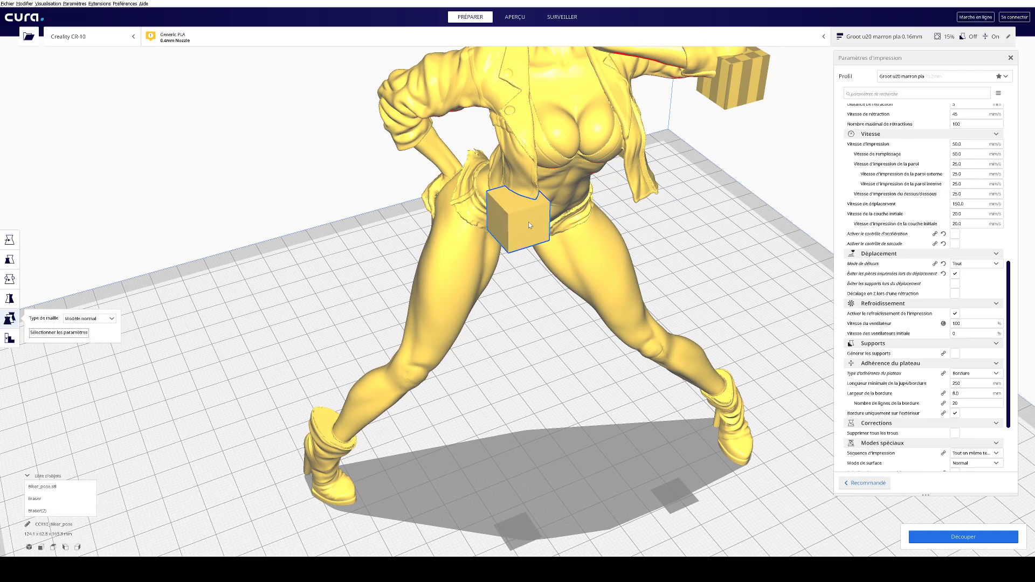
{"action": "key", "text": "Delete"}
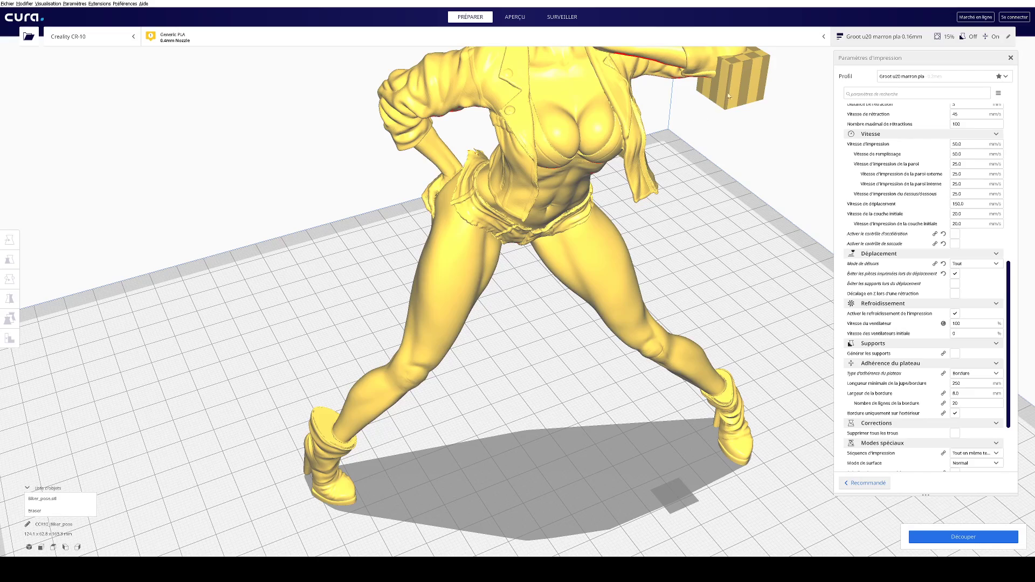
{"action": "left_click", "coordinate": [742, 85]}
{"action": "key", "text": "Delete"}
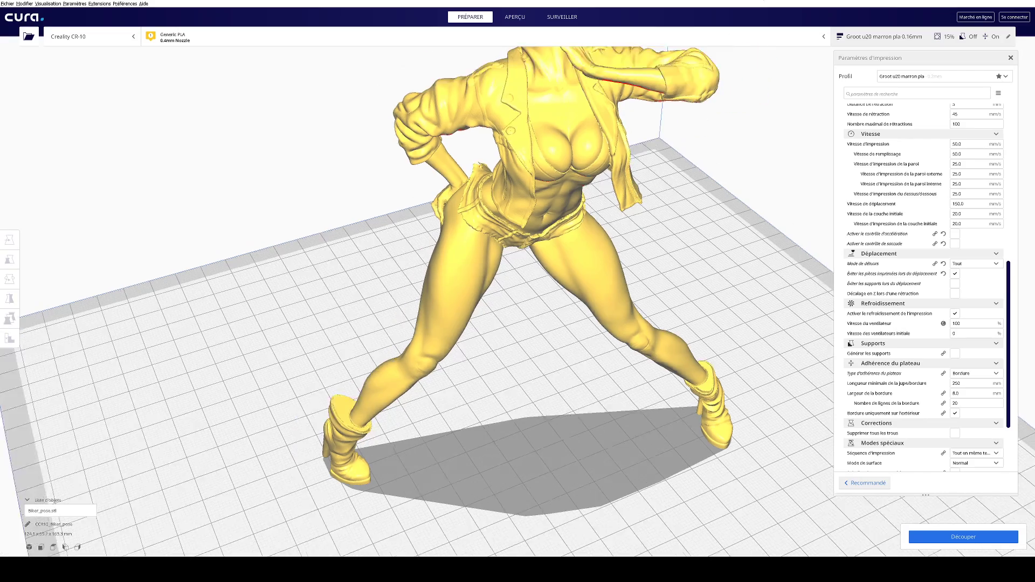
Step: Enable automatic support generation for the figure and set the support overhang angle to 75°
{"action": "scroll", "coordinate": [764, 1], "scroll_direction": "down", "scroll_amount": 4}
{"action": "scroll", "coordinate": [755, 4], "scroll_direction": "up", "scroll_amount": 3}
{"action": "right_click_drag", "start_coordinate": [753, 7], "coordinate": [743, 56]}
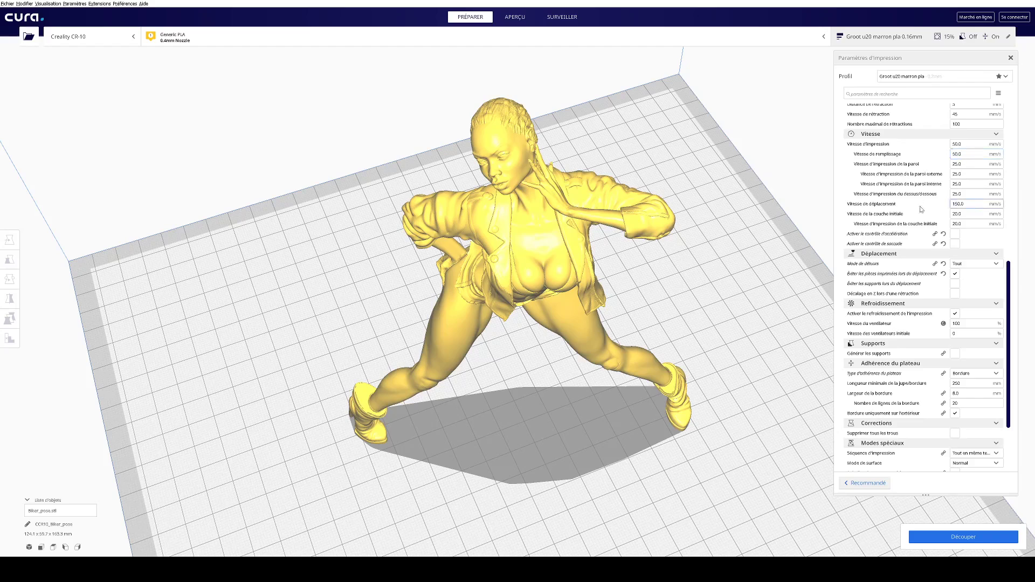
{"action": "scroll", "coordinate": [946, 348], "scroll_direction": "down", "scroll_amount": 3}
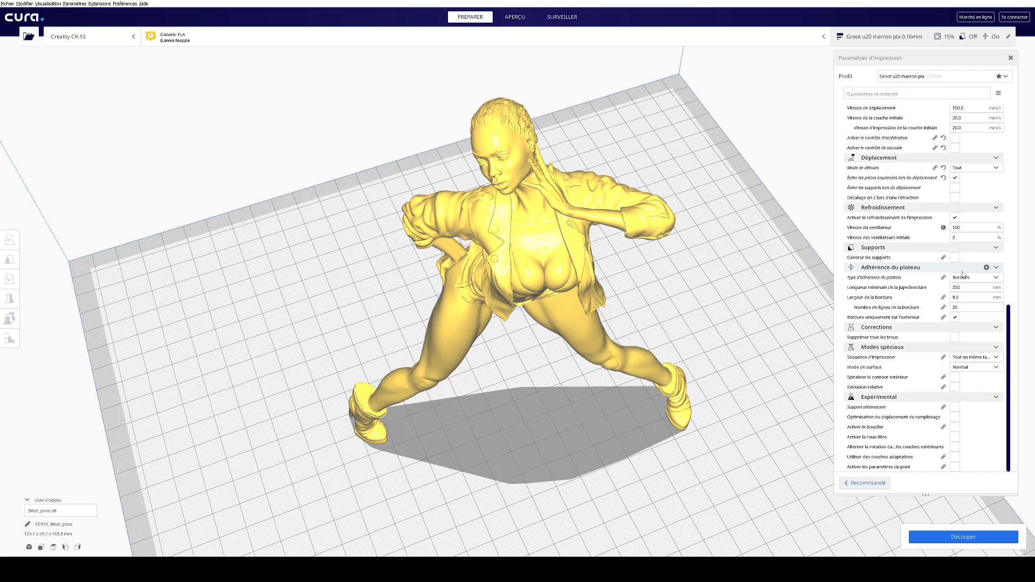
{"action": "left_click", "coordinate": [955, 258]}
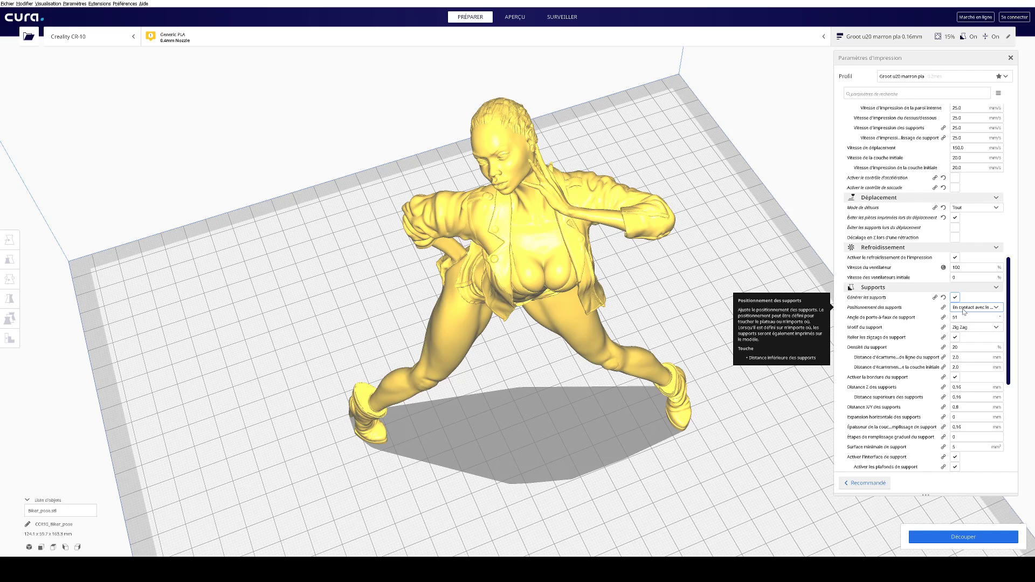
{"action": "double_click", "coordinate": [965, 318]}
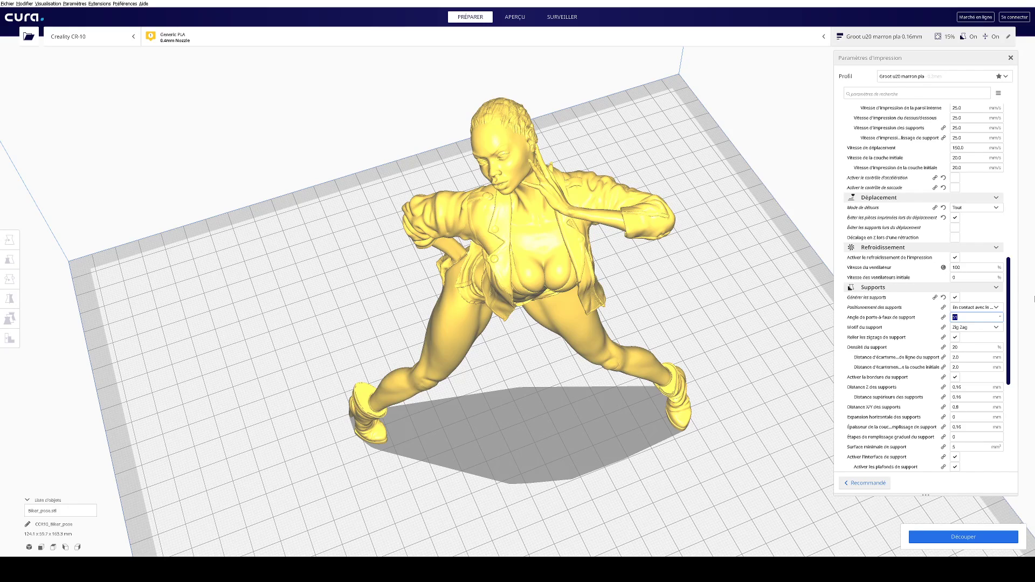
{"action": "type", "text": "75"}
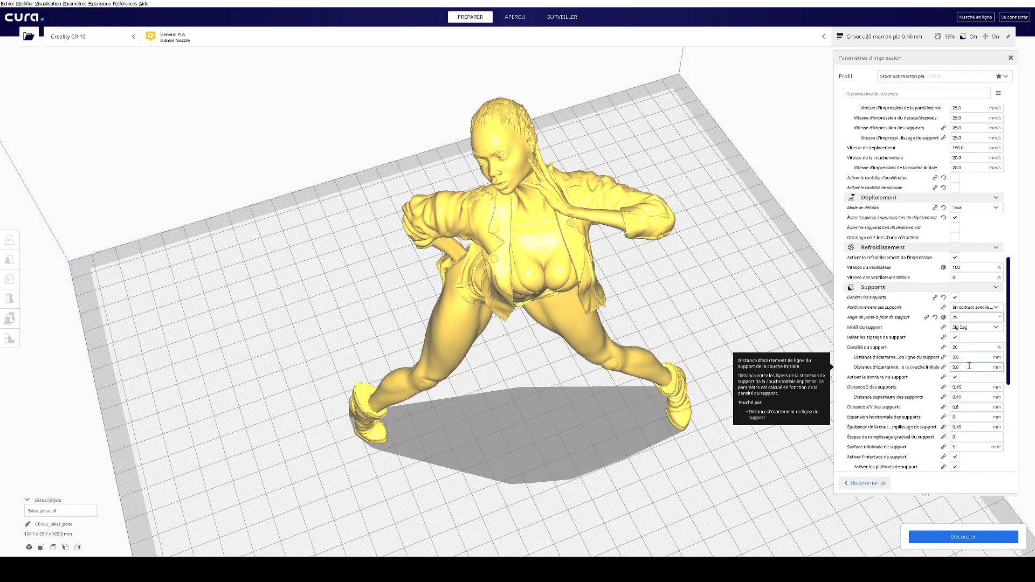
Step: Set the support Z distance to 0.2 mm
{"action": "scroll", "coordinate": [965, 367], "scroll_direction": "down", "scroll_amount": 1}
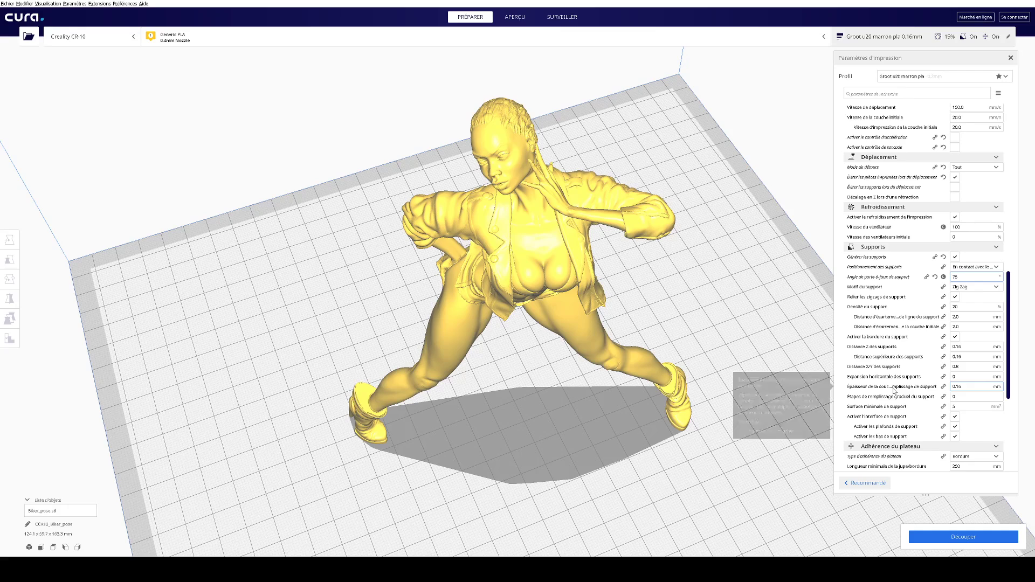
{"action": "key", "text": "Tab"}
{"action": "key", "text": "Tab"}
{"action": "key", "text": "Tab"}
{"action": "key", "text": "Tab"}
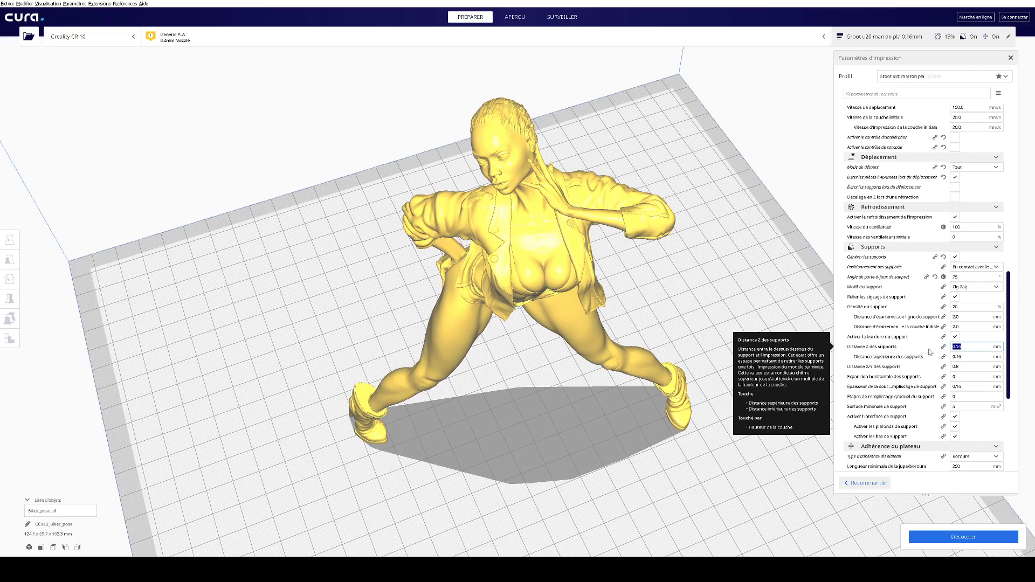
{"action": "right_click_drag", "start_coordinate": [685, 471], "coordinate": [661, 426]}
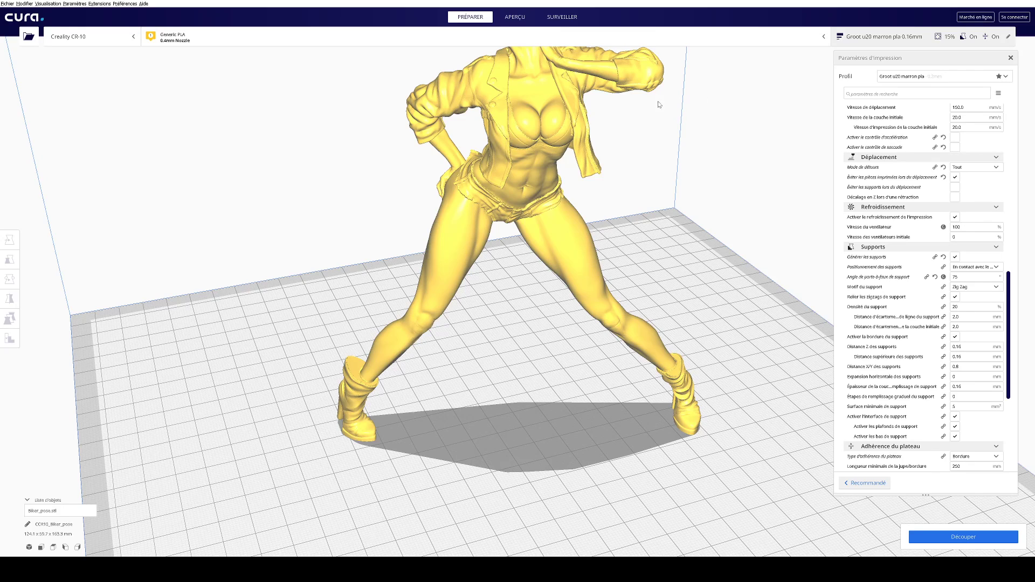
{"action": "double_click", "coordinate": [965, 347]}
{"action": "type", "text": "0.2"}
{"action": "left_click", "coordinate": [962, 367]}
Step: Slice the figure with the automatic supports and open its layer preview
{"action": "left_click", "coordinate": [964, 537]}
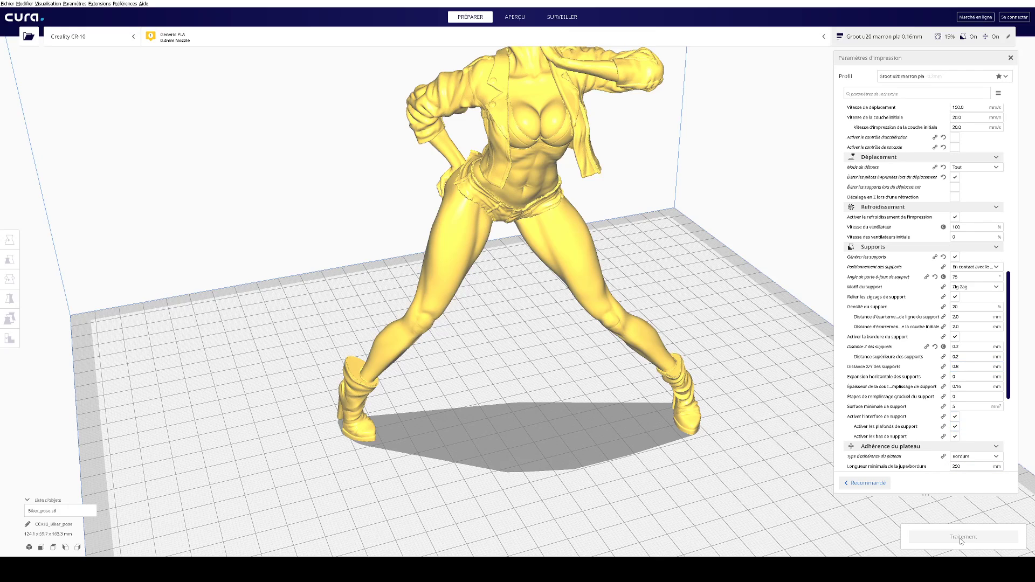
{"action": "right_click_drag", "start_coordinate": [585, 376], "coordinate": [615, 385]}
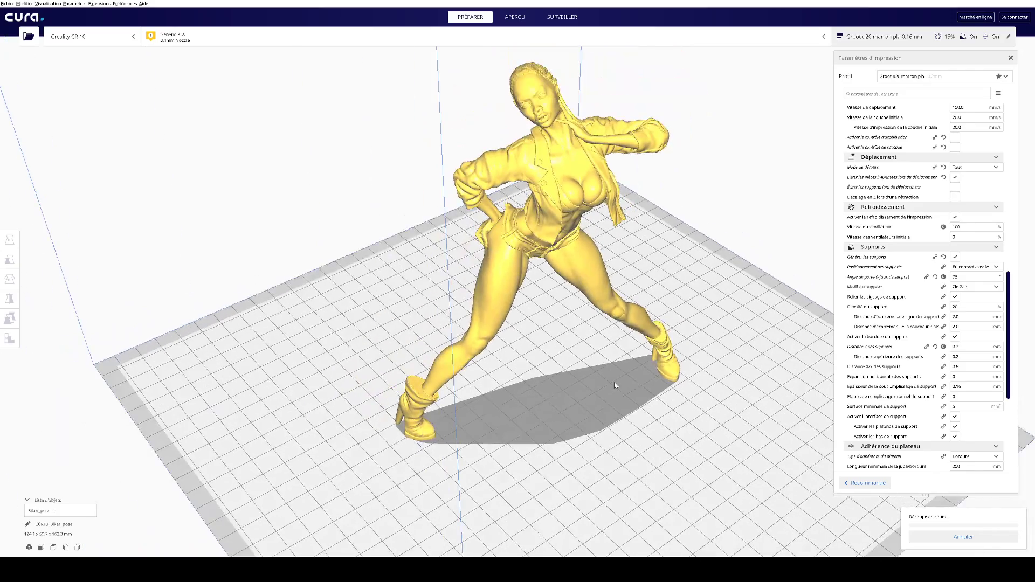
{"action": "middle_click_drag", "start_coordinate": [570, 300], "coordinate": [573, 339]}
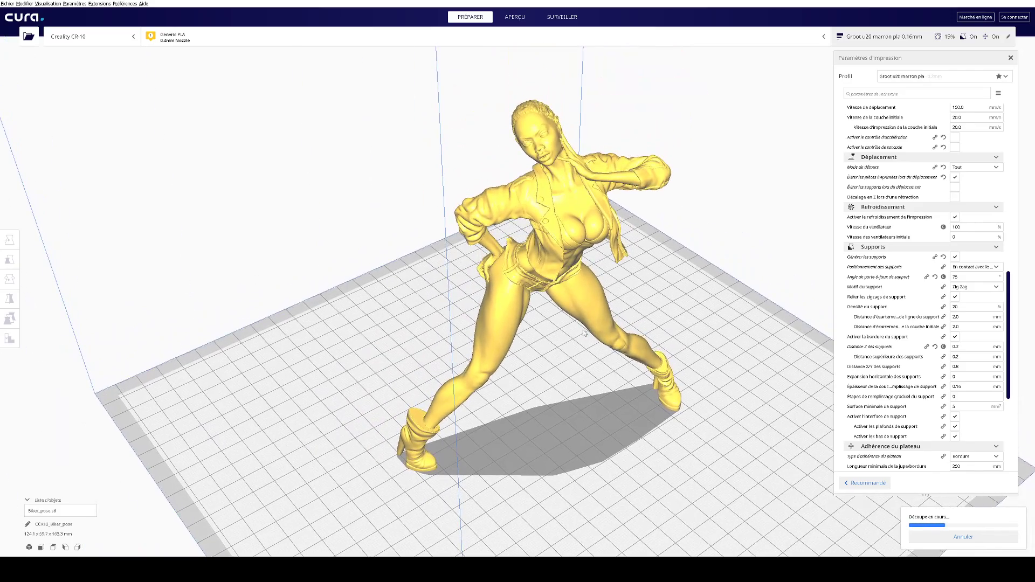
{"action": "scroll", "coordinate": [584, 332], "scroll_direction": "up", "scroll_amount": 2}
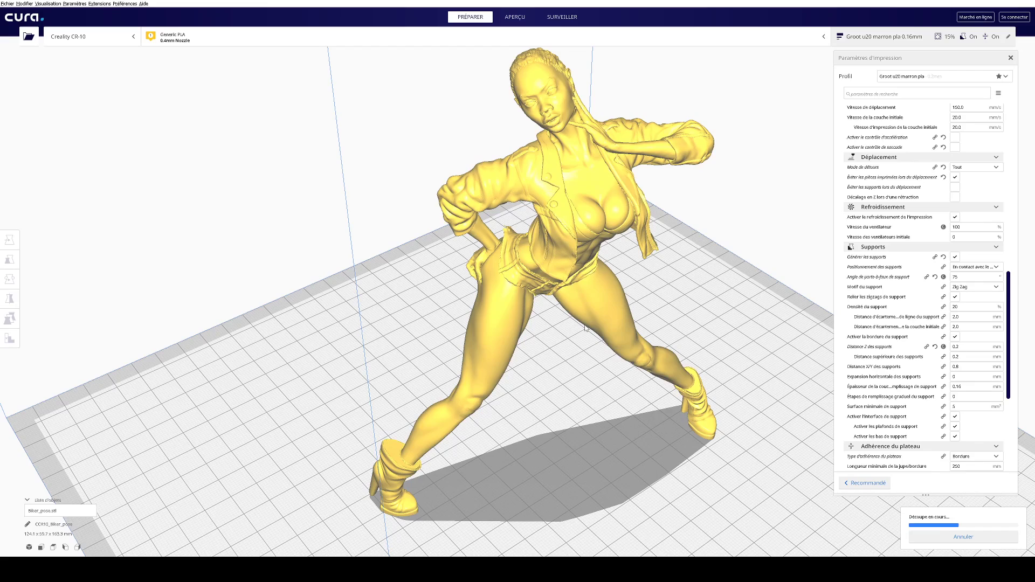
{"action": "right_click_drag", "start_coordinate": [536, 386], "coordinate": [486, 386]}
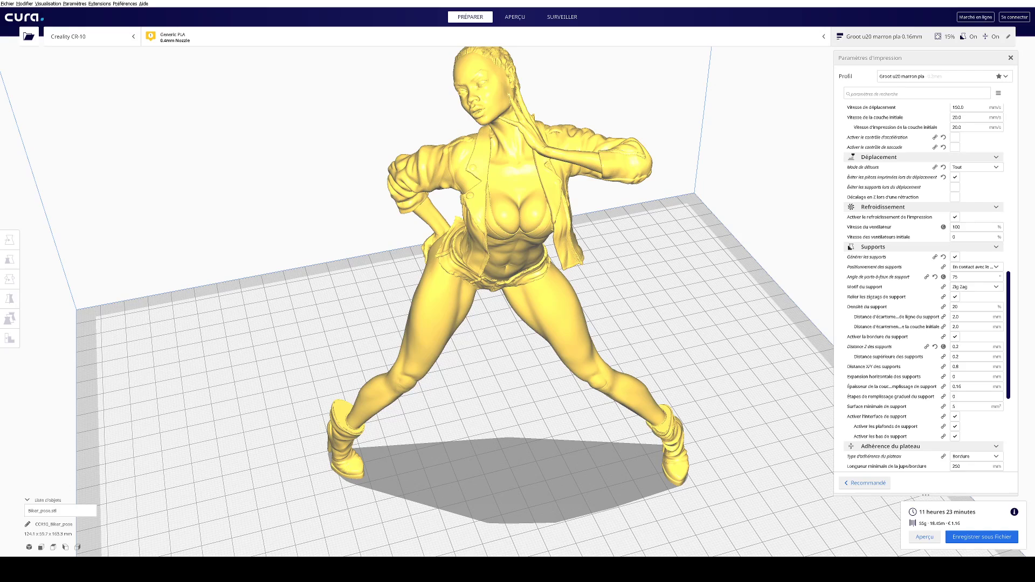
{"action": "left_click", "coordinate": [924, 537]}
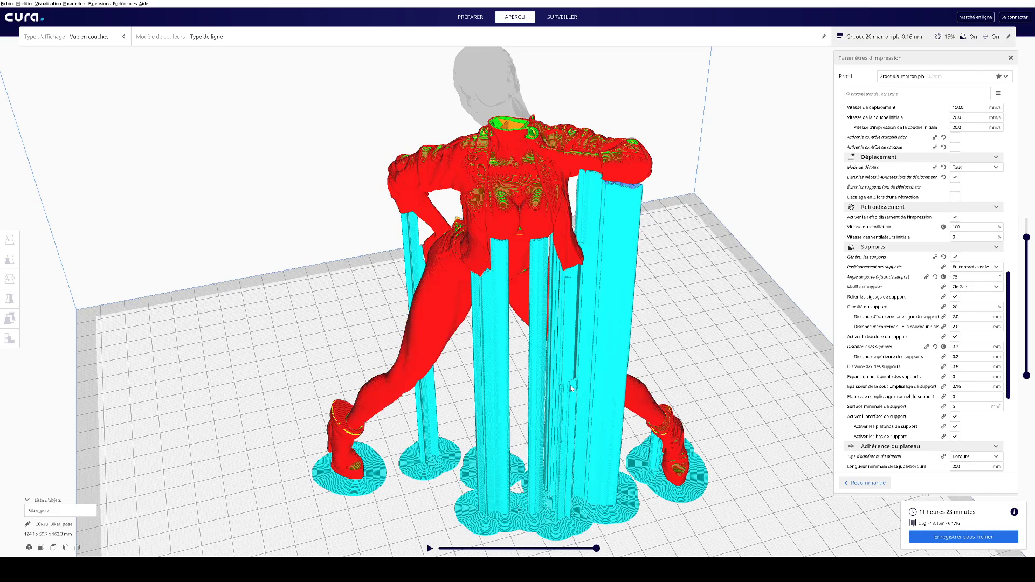
Step: Lower the layer preview to the lower chest and inspect the automatic supports beneath the elbows, jacket and hips from several angles
{"action": "right_click_drag", "start_coordinate": [686, 349], "coordinate": [701, 326]}
{"action": "scroll", "coordinate": [571, 178], "scroll_direction": "up", "scroll_amount": 4}
{"action": "middle_click_drag", "start_coordinate": [571, 178], "coordinate": [527, 280]}
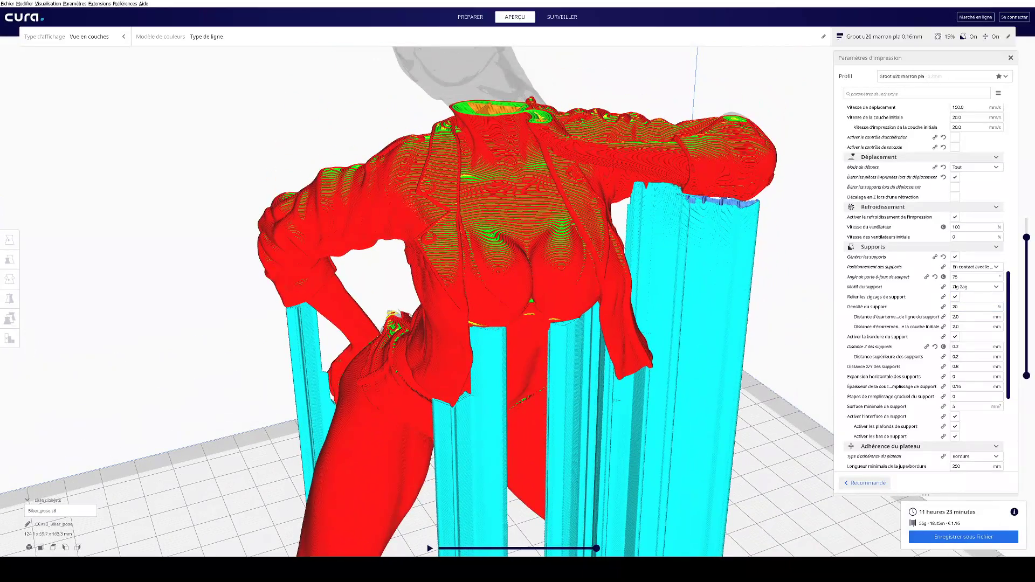
{"action": "left_click_drag", "start_coordinate": [1027, 237], "coordinate": [1027, 265]}
{"action": "right_click_drag", "start_coordinate": [677, 233], "coordinate": [633, 235]}
{"action": "right_click_drag", "start_coordinate": [589, 315], "coordinate": [473, 332]}
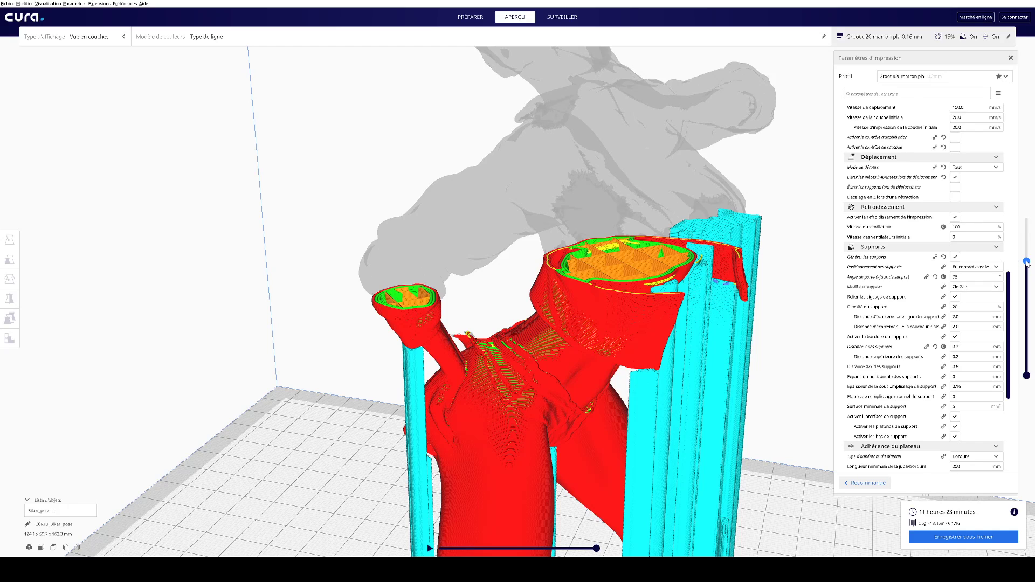
{"action": "left_click_drag", "start_coordinate": [1026, 265], "coordinate": [1026, 263]}
{"action": "right_click_drag", "start_coordinate": [722, 303], "coordinate": [409, 340]}
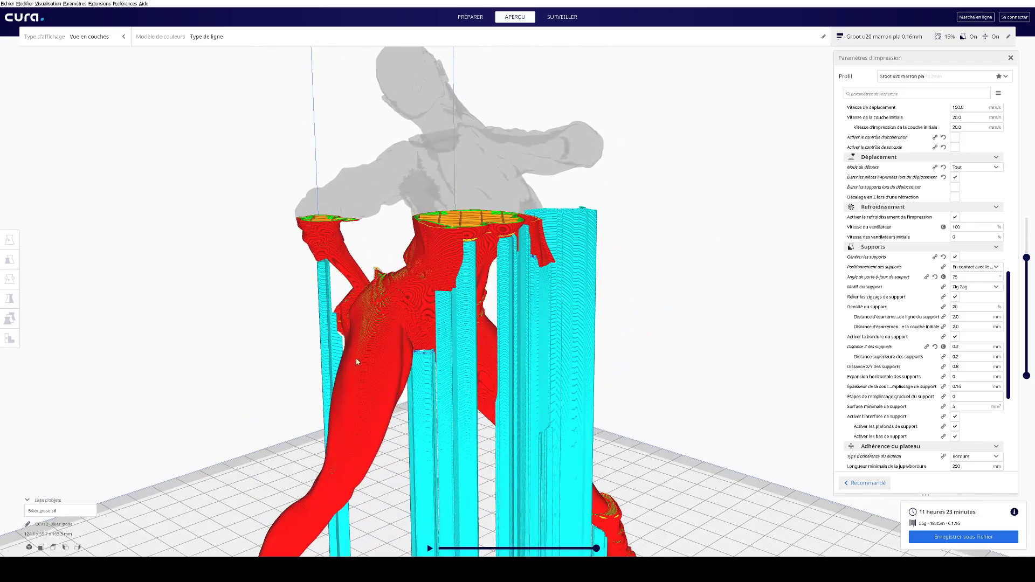
{"action": "right_click_drag", "start_coordinate": [356, 359], "coordinate": [436, 333]}
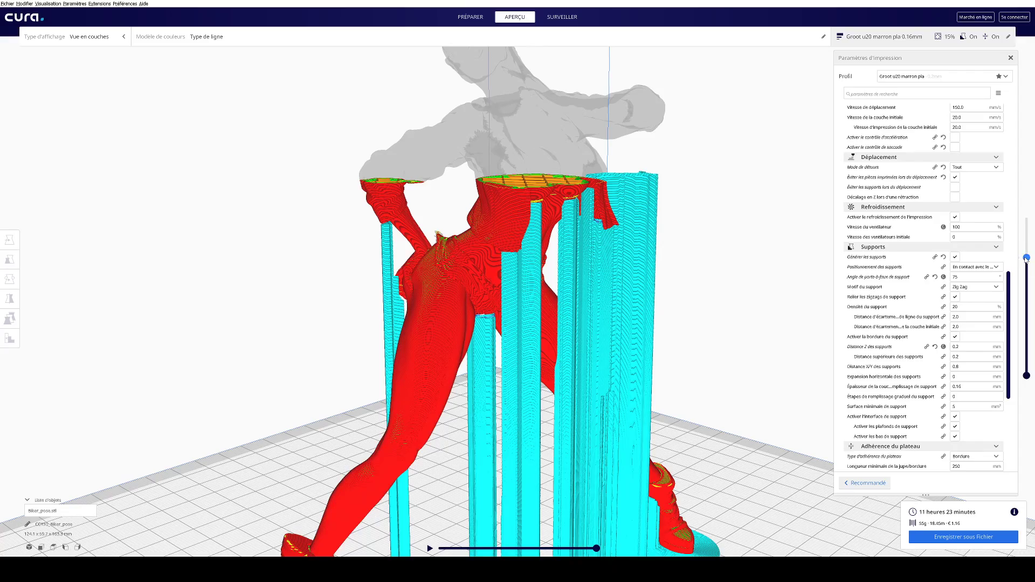
Step: Raise the layer preview to full height, run it down to the brim and back up, and examine the supports around the legs and boots
{"action": "left_click_drag", "start_coordinate": [1026, 257], "coordinate": [1026, 214]}
{"action": "right_click_drag", "start_coordinate": [394, 418], "coordinate": [546, 451]}
{"action": "right_click_drag", "start_coordinate": [557, 462], "coordinate": [438, 487]}
{"action": "scroll", "coordinate": [482, 491], "scroll_direction": "up", "scroll_amount": 5}
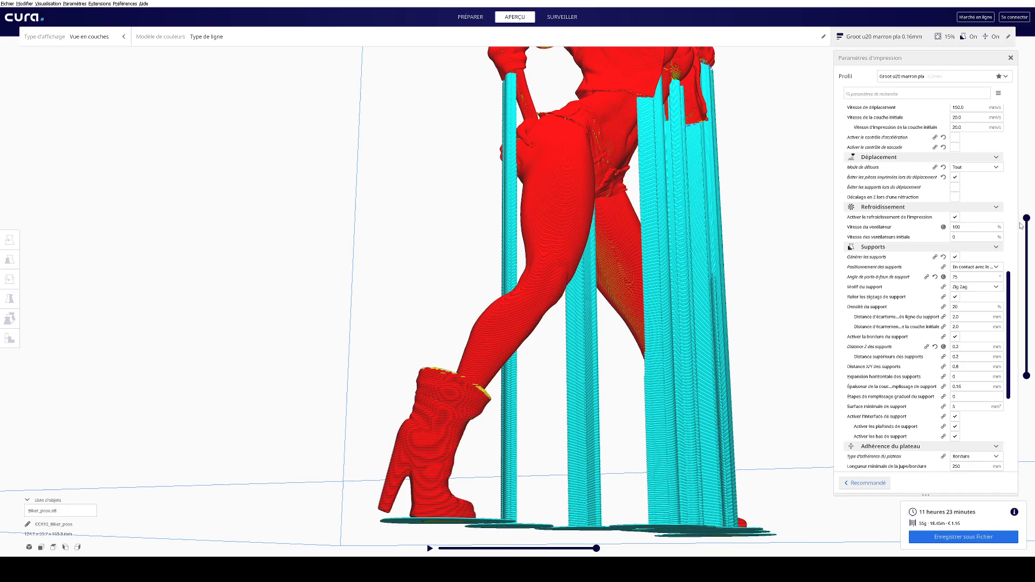
{"action": "left_click_drag", "start_coordinate": [1027, 218], "coordinate": [1026, 365]}
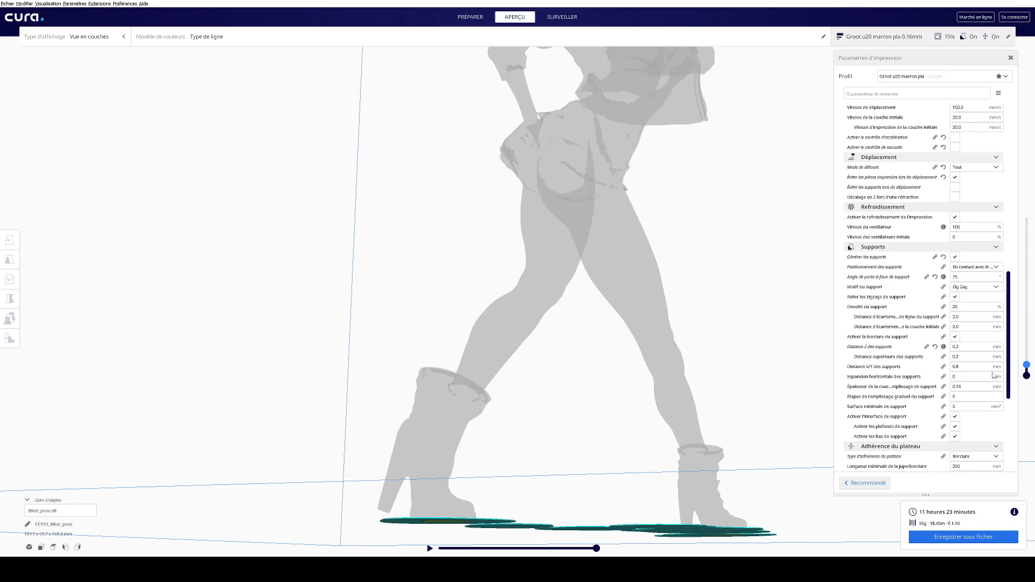
{"action": "left_click_drag", "start_coordinate": [1026, 365], "coordinate": [1026, 132]}
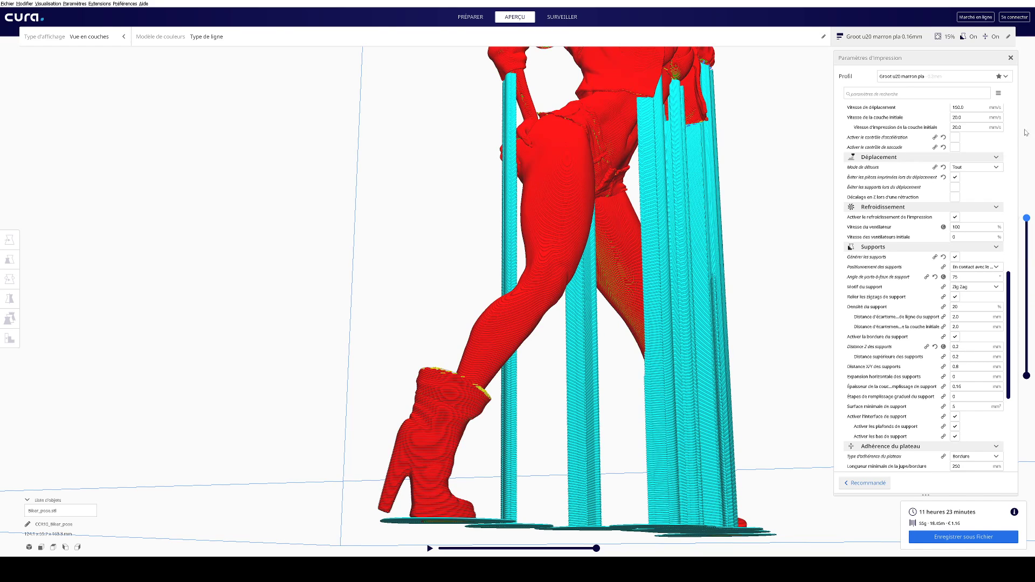
{"action": "scroll", "coordinate": [502, 378], "scroll_direction": "down", "scroll_amount": 10}
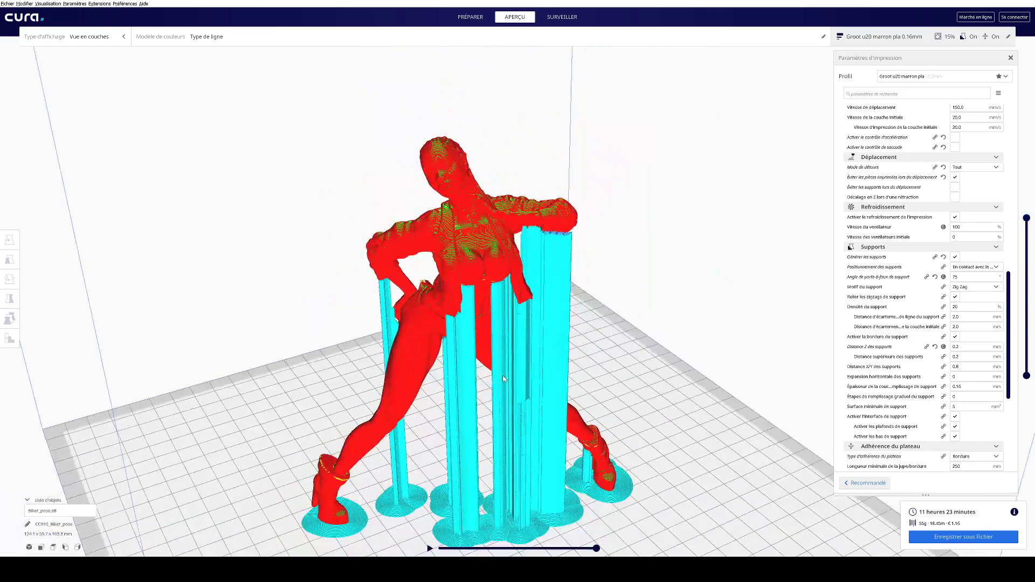
{"action": "mouse_move", "coordinate": [531, 378]}
{"action": "right_mouse_down"}
{"action": "mouse_move", "coordinate": [418, 376]}
{"action": "mouse_move", "coordinate": [529, 375]}
{"action": "right_mouse_up"}
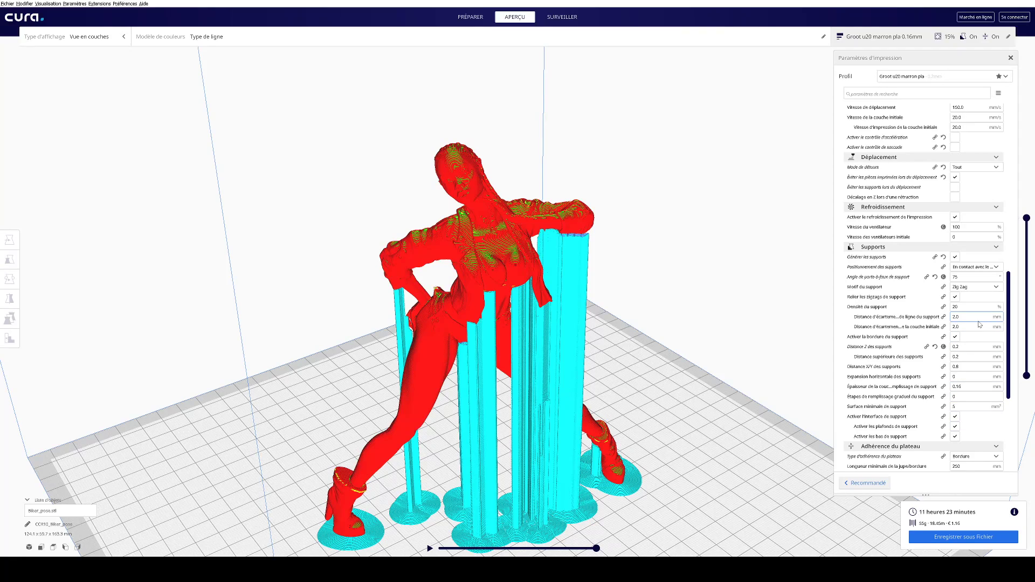
Step: Disable standard support generation, enable the experimental Support arborescent option instead and slice the figure again
{"action": "left_click", "coordinate": [956, 257]}
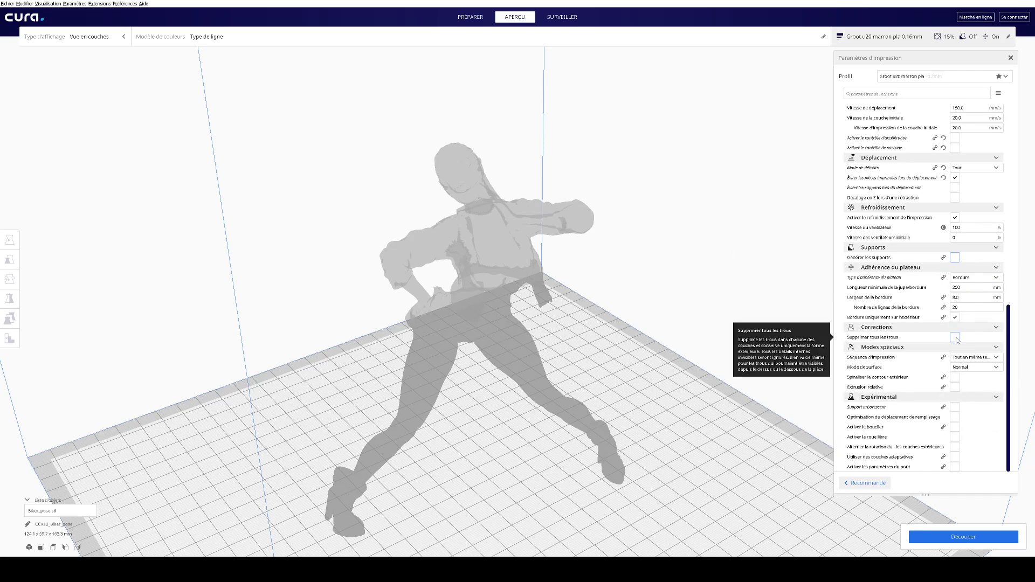
{"action": "mouse_move", "coordinate": [877, 422]}
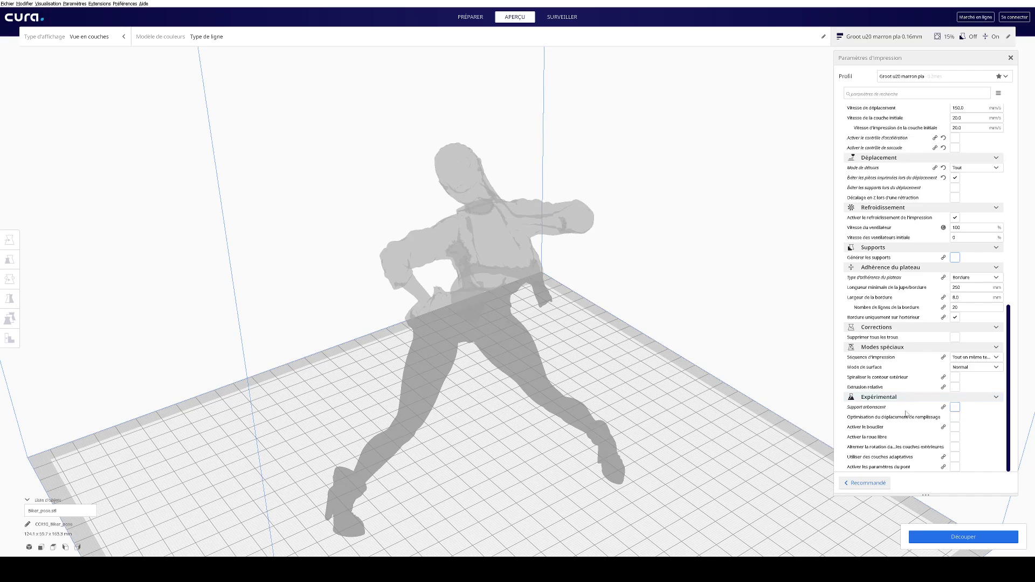
{"action": "left_click", "coordinate": [956, 409]}
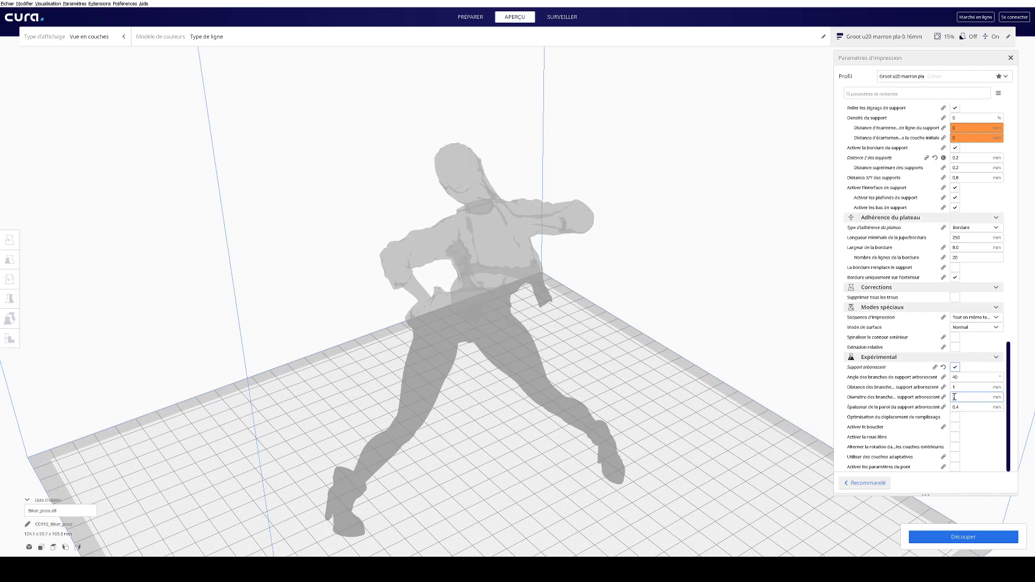
{"action": "left_click", "coordinate": [964, 537]}
{"action": "mouse_move", "coordinate": [731, 510]}
{"action": "right_mouse_down"}
{"action": "mouse_move", "coordinate": [573, 513]}
{"action": "mouse_move", "coordinate": [729, 506]}
{"action": "right_mouse_up"}
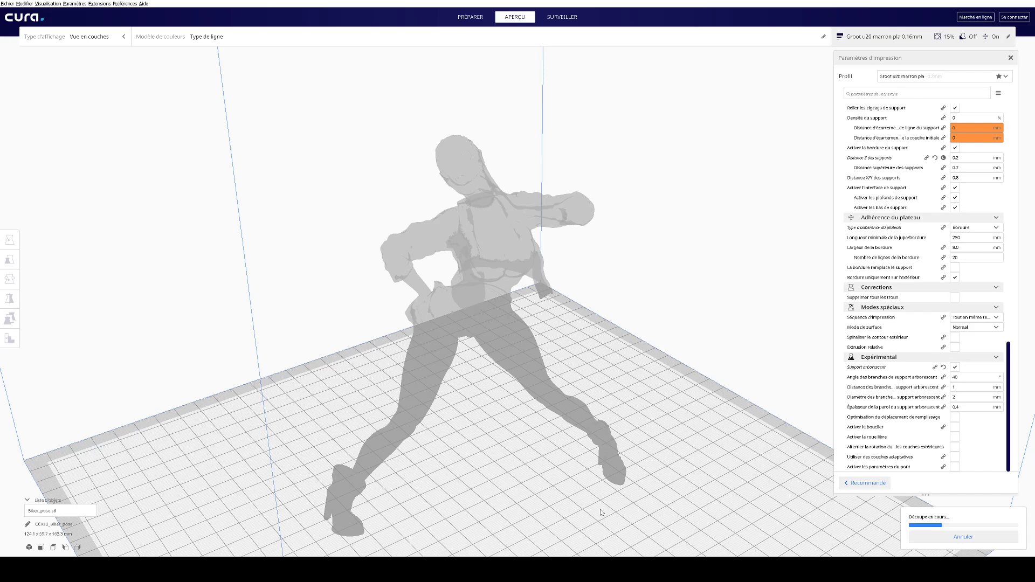
Step: Look through the available build plate adhesion types while the figure slices, keeping Bordure selected
{"action": "right_click_drag", "start_coordinate": [479, 464], "coordinate": [558, 457]}
{"action": "scroll", "coordinate": [559, 459], "scroll_direction": "down", "scroll_amount": 1}
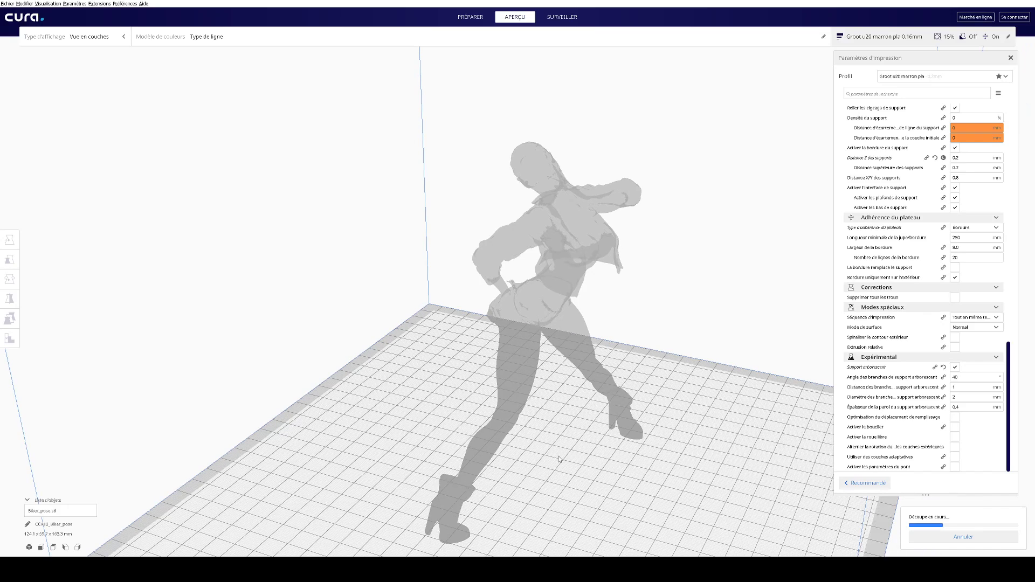
{"action": "scroll", "coordinate": [953, 336], "scroll_direction": "up", "scroll_amount": 3}
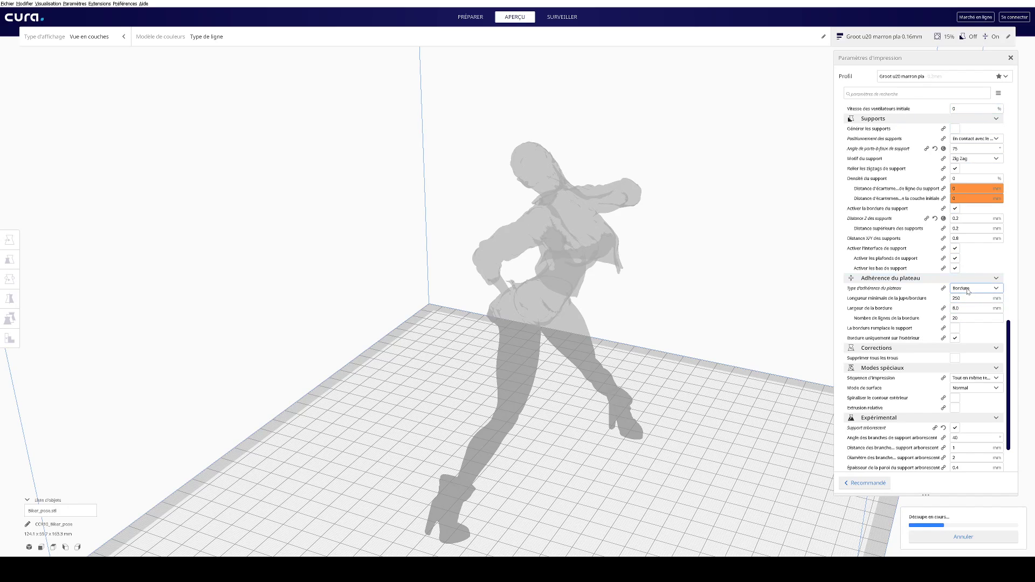
{"action": "right_click_drag", "start_coordinate": [754, 323], "coordinate": [669, 321]}
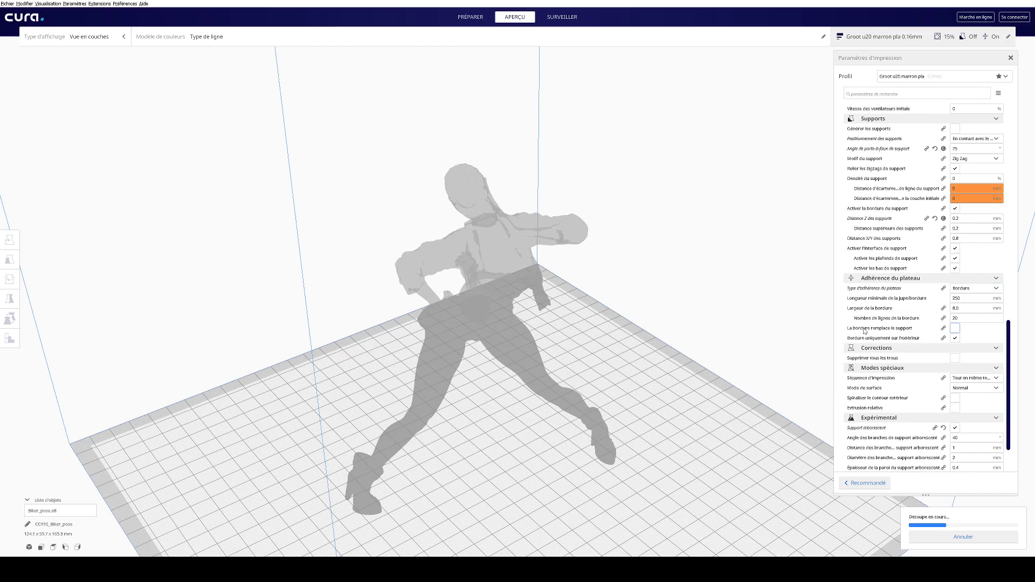
{"action": "left_click", "coordinate": [968, 289]}
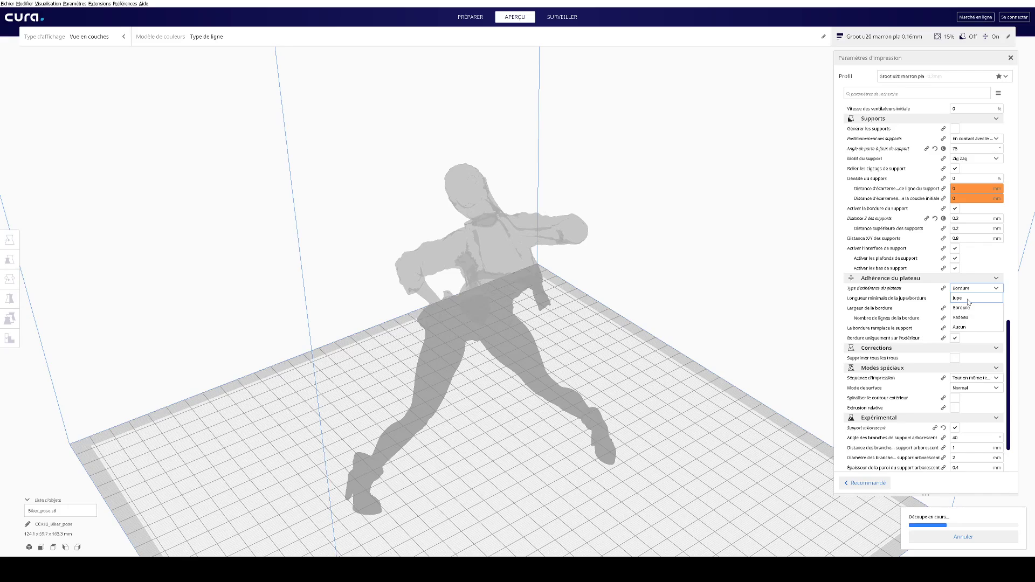
{"action": "left_click", "coordinate": [729, 340]}
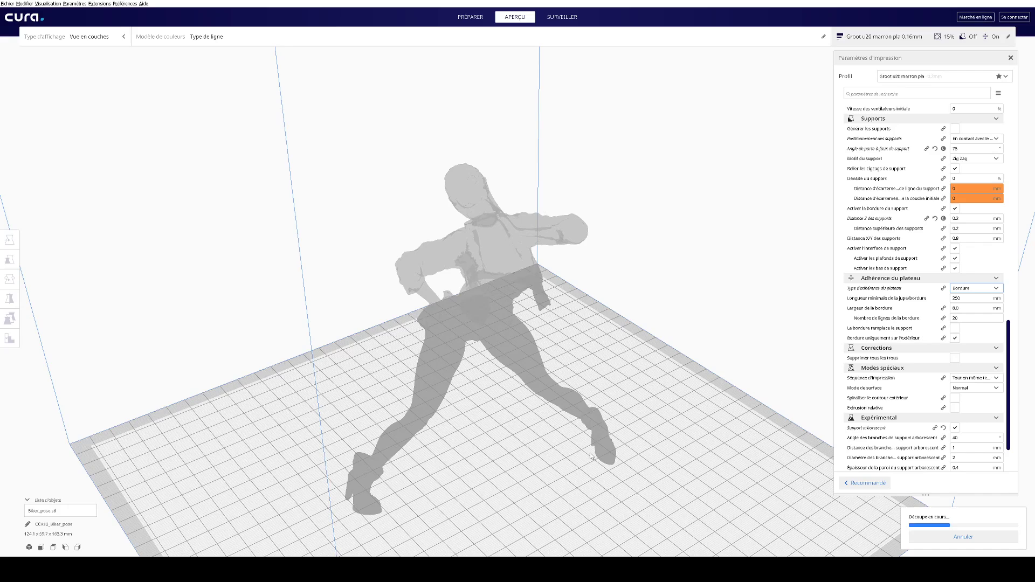
{"action": "left_click", "coordinate": [965, 290]}
{"action": "left_click", "coordinate": [656, 316]}
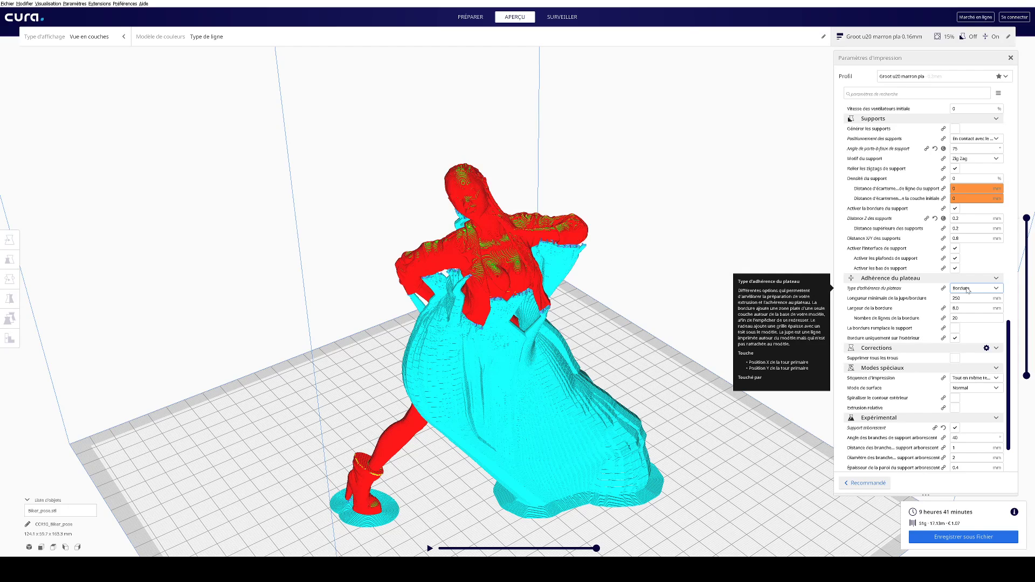
{"action": "left_click", "coordinate": [968, 289]}
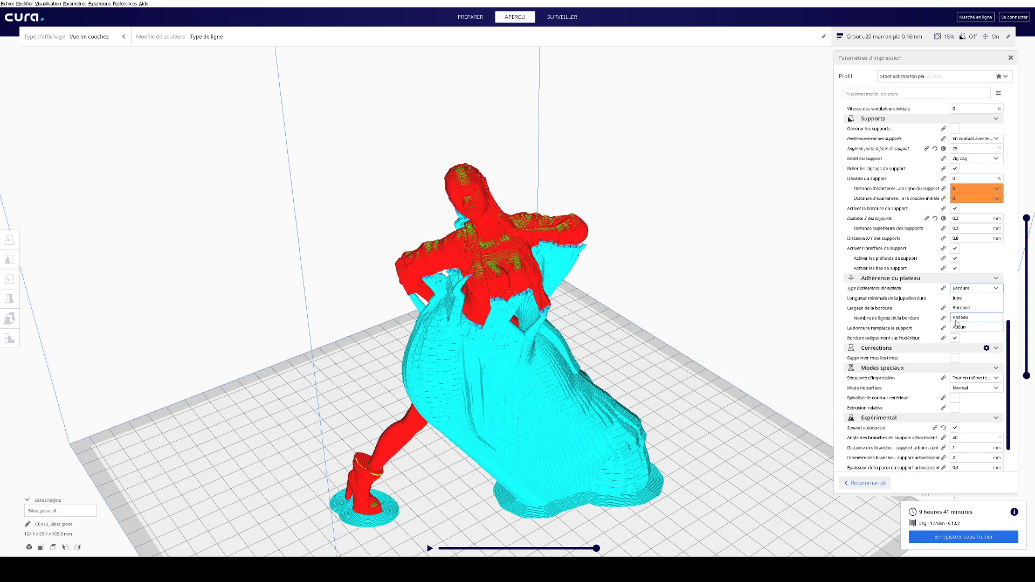
{"action": "left_click", "coordinate": [757, 495]}
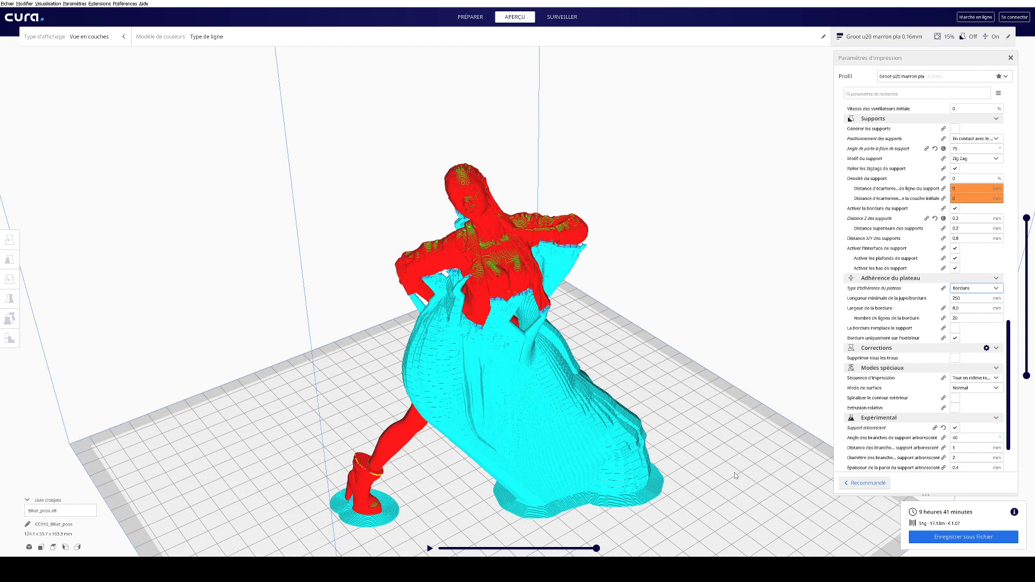
Step: Examine the tree supports along the front leg and beneath the boot heel in the layer preview
{"action": "right_click_drag", "start_coordinate": [400, 476], "coordinate": [500, 415]}
{"action": "scroll", "coordinate": [453, 444], "scroll_direction": "up", "scroll_amount": 5}
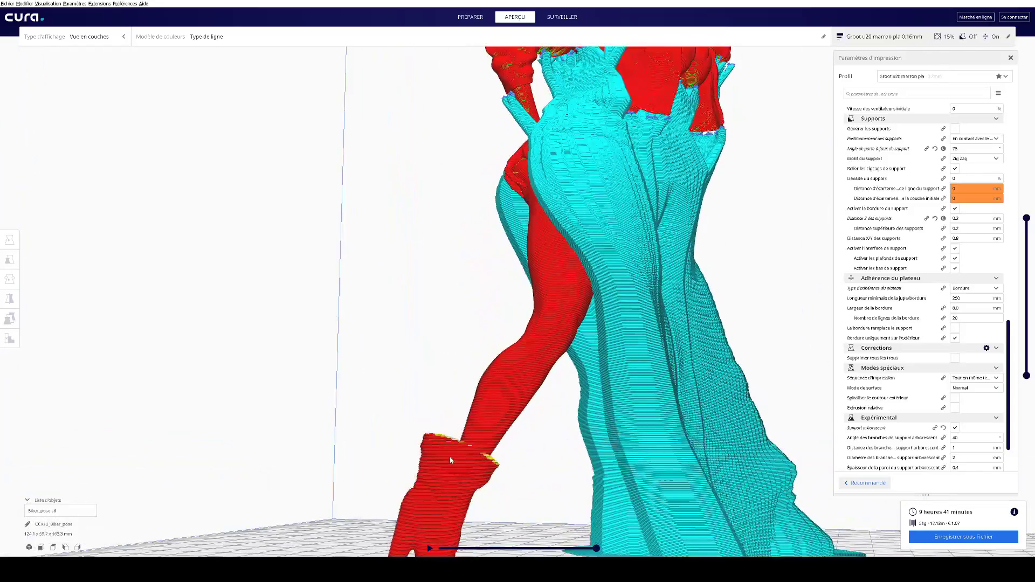
{"action": "scroll", "coordinate": [451, 460], "scroll_direction": "down", "scroll_amount": 3}
{"action": "scroll", "coordinate": [478, 376], "scroll_direction": "up", "scroll_amount": 5}
{"action": "right_click_drag", "start_coordinate": [406, 422], "coordinate": [430, 386]}
{"action": "scroll", "coordinate": [458, 344], "scroll_direction": "down", "scroll_amount": 3}
{"action": "scroll", "coordinate": [428, 365], "scroll_direction": "up", "scroll_amount": 4}
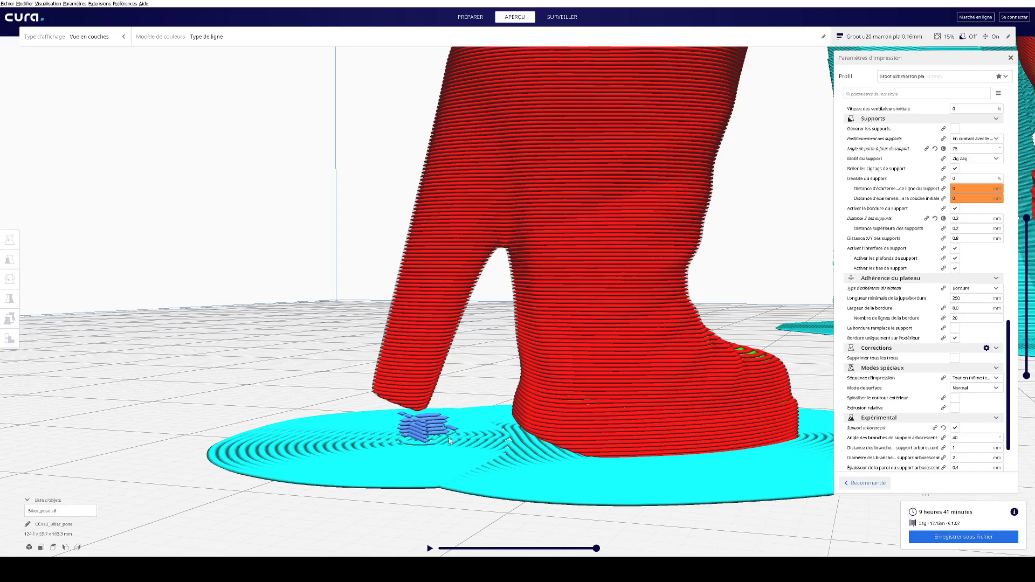
{"action": "scroll", "coordinate": [511, 443], "scroll_direction": "down", "scroll_amount": 3}
{"action": "right_click_drag", "start_coordinate": [510, 443], "coordinate": [514, 329]}
{"action": "scroll", "coordinate": [523, 415], "scroll_direction": "up", "scroll_amount": 4}
{"action": "scroll", "coordinate": [533, 331], "scroll_direction": "up", "scroll_amount": 5}
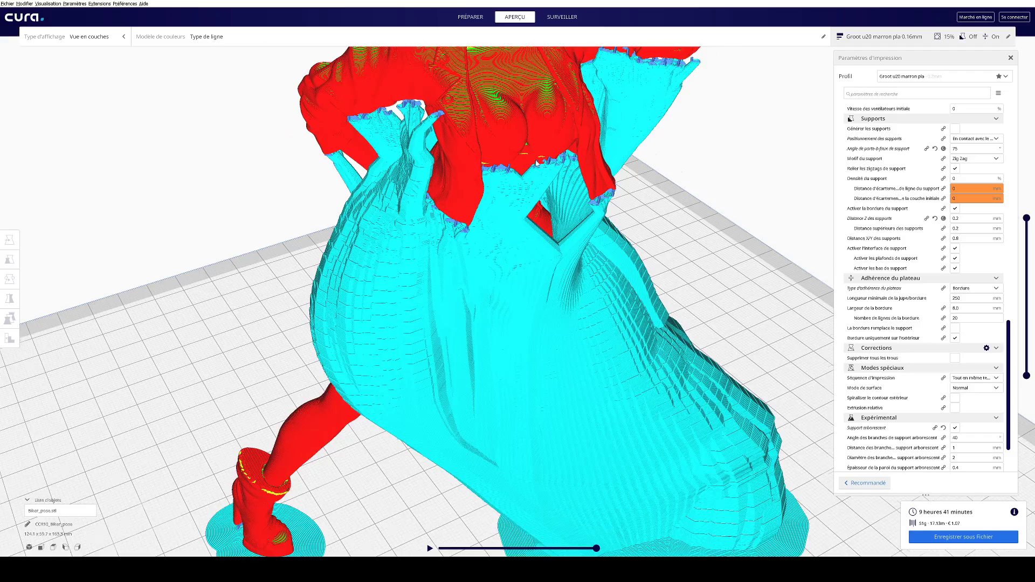
Step: Examine the tree support contact points beneath the jacket and arms, and view the supports around the legs from the side
{"action": "scroll", "coordinate": [515, 329], "scroll_direction": "up", "scroll_amount": 3}
{"action": "middle_click_drag", "start_coordinate": [507, 183], "coordinate": [501, 272]}
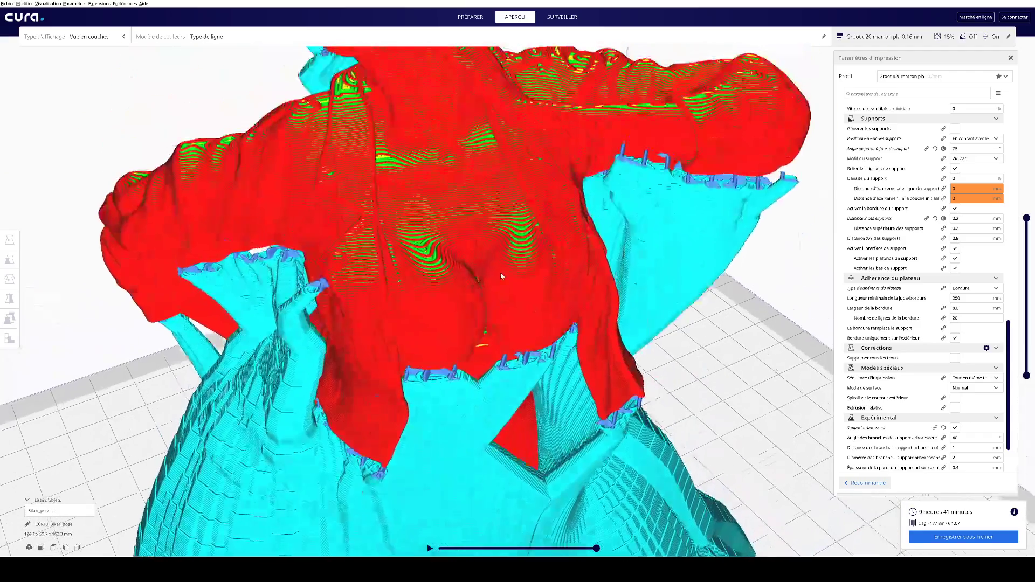
{"action": "scroll", "coordinate": [500, 272], "scroll_direction": "up", "scroll_amount": 3}
{"action": "middle_click_drag", "start_coordinate": [503, 356], "coordinate": [504, 296]}
{"action": "scroll", "coordinate": [504, 296], "scroll_direction": "down", "scroll_amount": 2}
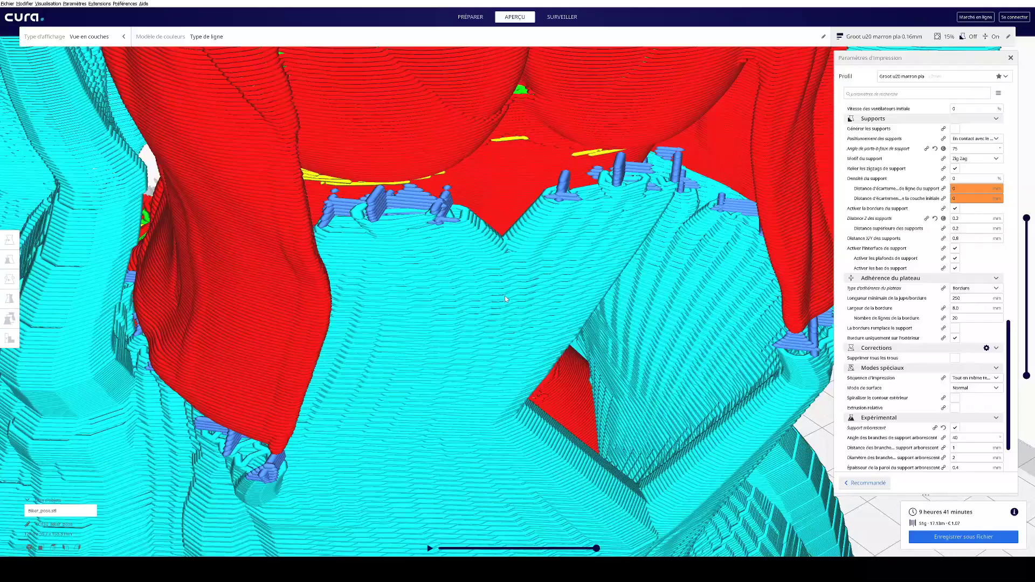
{"action": "scroll", "coordinate": [502, 296], "scroll_direction": "down", "scroll_amount": 2}
{"action": "scroll", "coordinate": [501, 297], "scroll_direction": "down", "scroll_amount": 7}
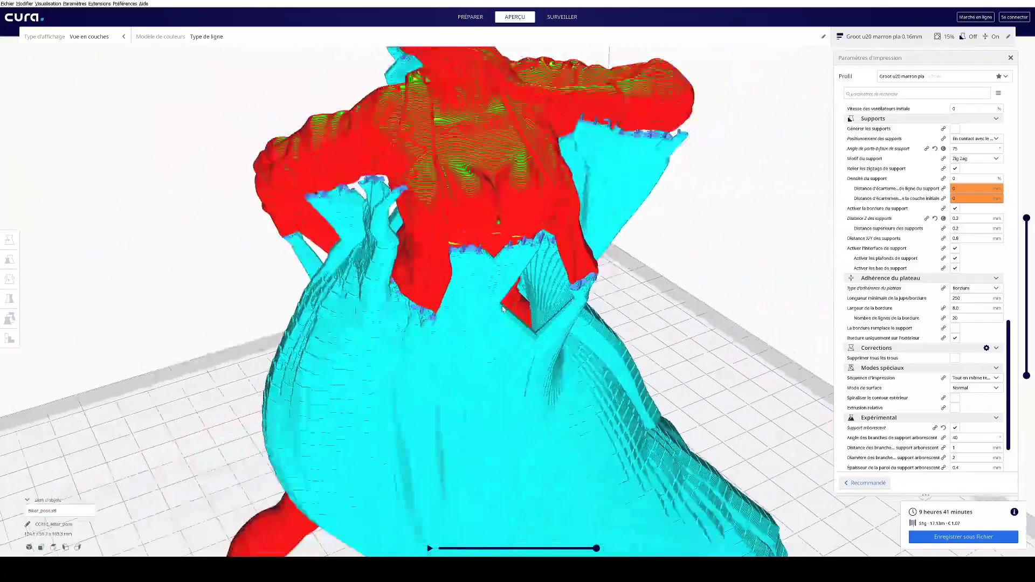
{"action": "right_click_drag", "start_coordinate": [494, 337], "coordinate": [503, 345]}
{"action": "right_click_drag", "start_coordinate": [525, 419], "coordinate": [782, 383]}
{"action": "scroll", "coordinate": [977, 316], "scroll_direction": "up", "scroll_amount": 3}
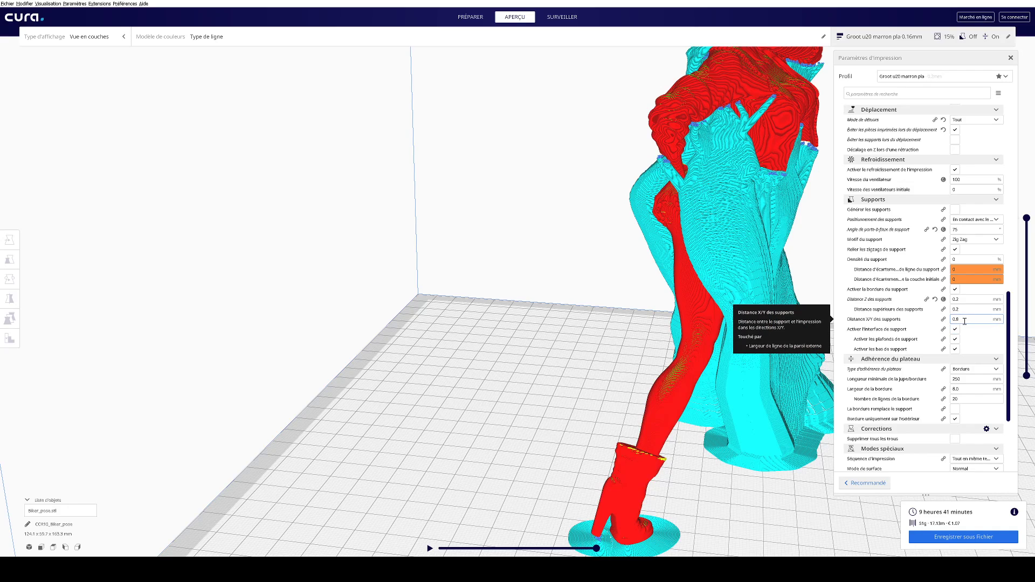
{"action": "scroll", "coordinate": [718, 362], "scroll_direction": "up", "scroll_amount": 3}
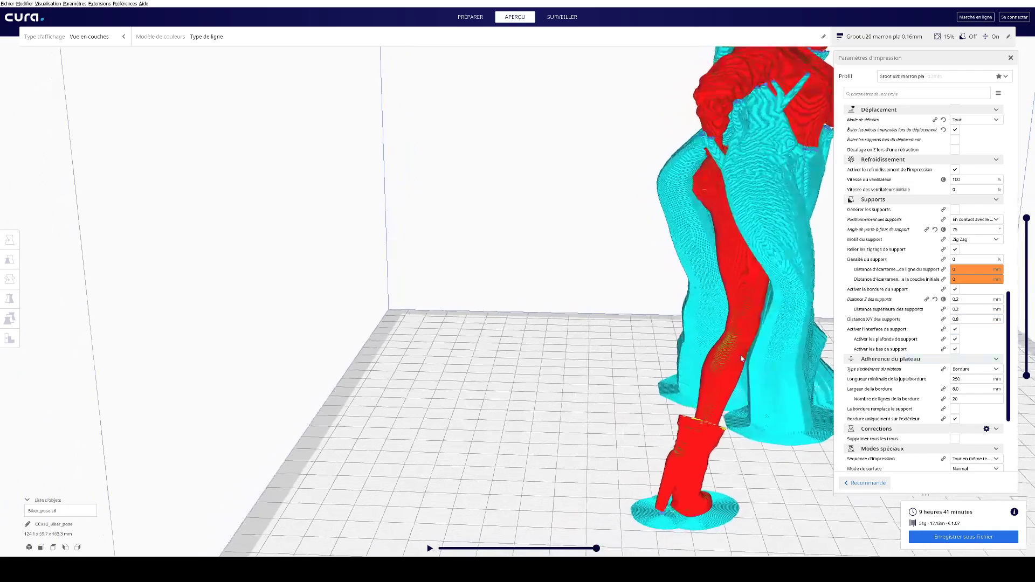
{"action": "right_click_drag", "start_coordinate": [742, 358], "coordinate": [949, 237]}
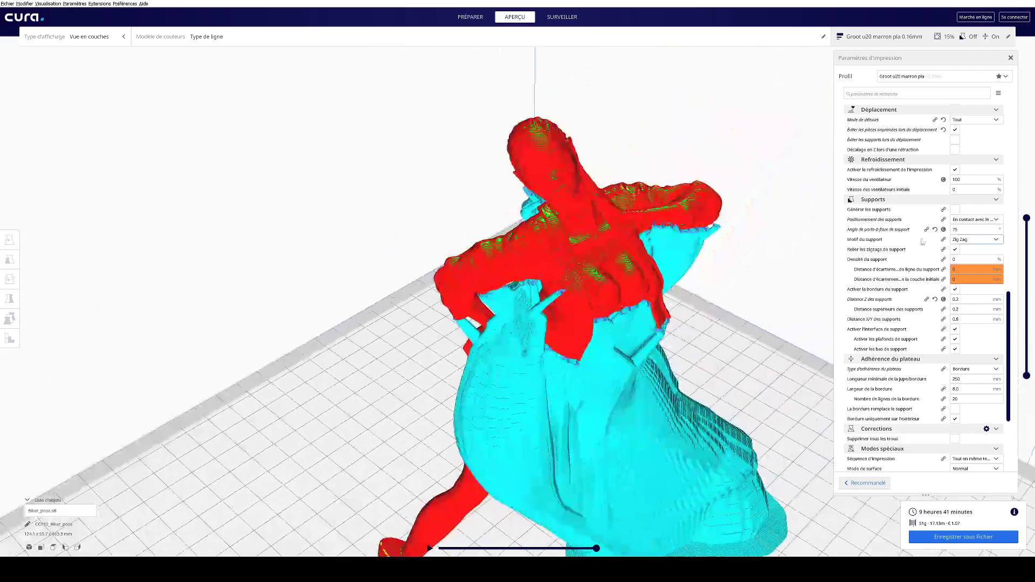
Step: Lower the layer preview to the legs, inspect the hollow tree supports, and raise it through the hips up to the head
{"action": "left_click_drag", "start_coordinate": [1027, 219], "coordinate": [1019, 339]}
{"action": "right_click_drag", "start_coordinate": [721, 376], "coordinate": [629, 329]}
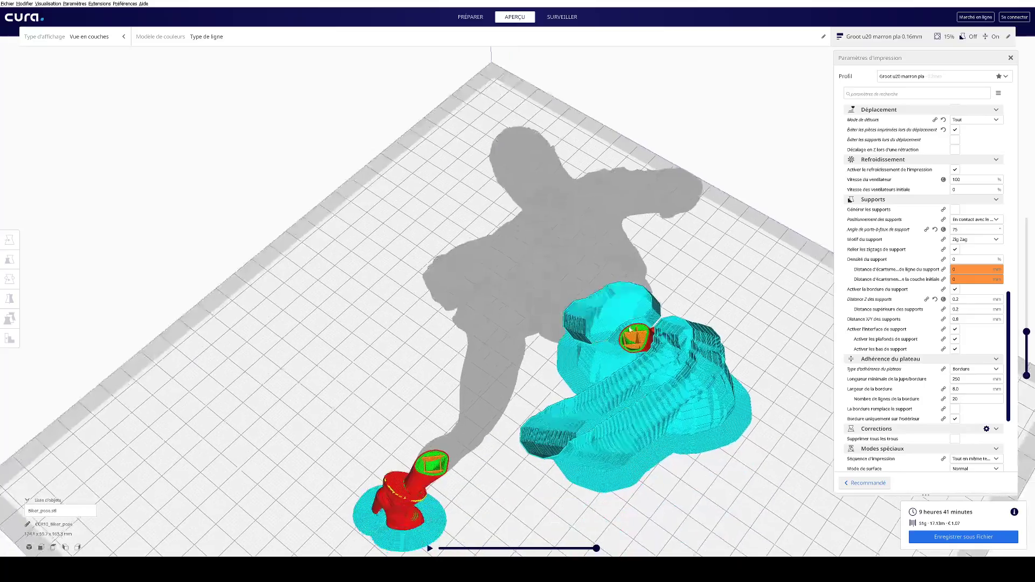
{"action": "right_click_drag", "start_coordinate": [655, 417], "coordinate": [696, 367]}
{"action": "scroll", "coordinate": [687, 373], "scroll_direction": "up", "scroll_amount": 3}
{"action": "right_click_drag", "start_coordinate": [735, 335], "coordinate": [761, 357]}
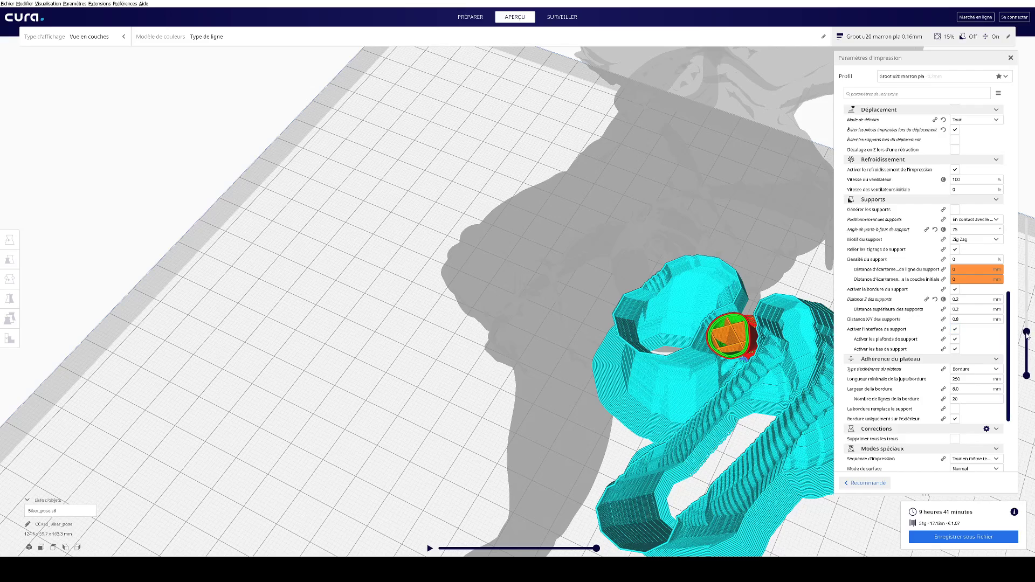
{"action": "left_click_drag", "start_coordinate": [1026, 332], "coordinate": [1020, 290]}
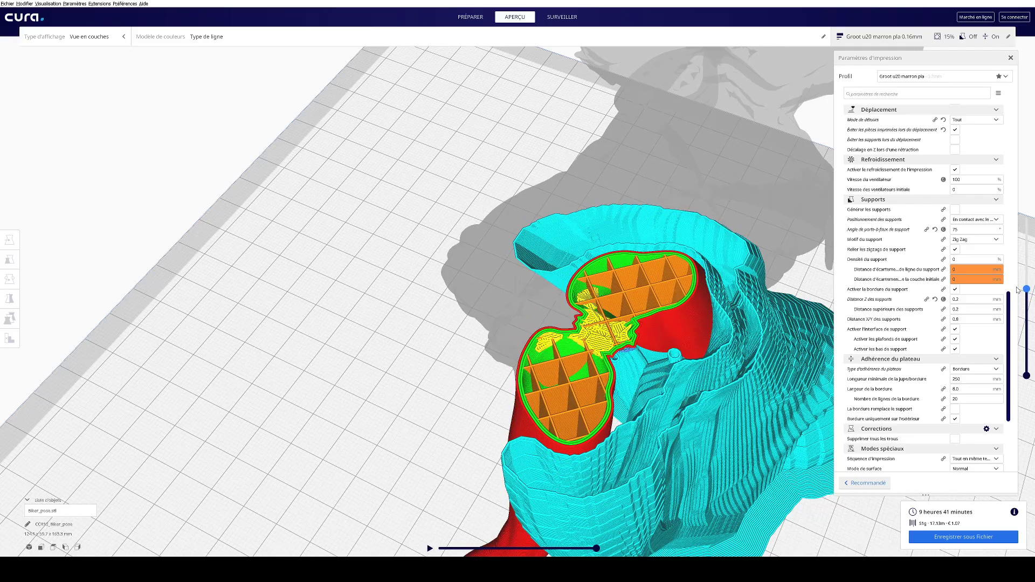
{"action": "left_click_drag", "start_coordinate": [1018, 291], "coordinate": [1003, 228]}
{"action": "scroll", "coordinate": [720, 309], "scroll_direction": "down", "scroll_amount": 5}
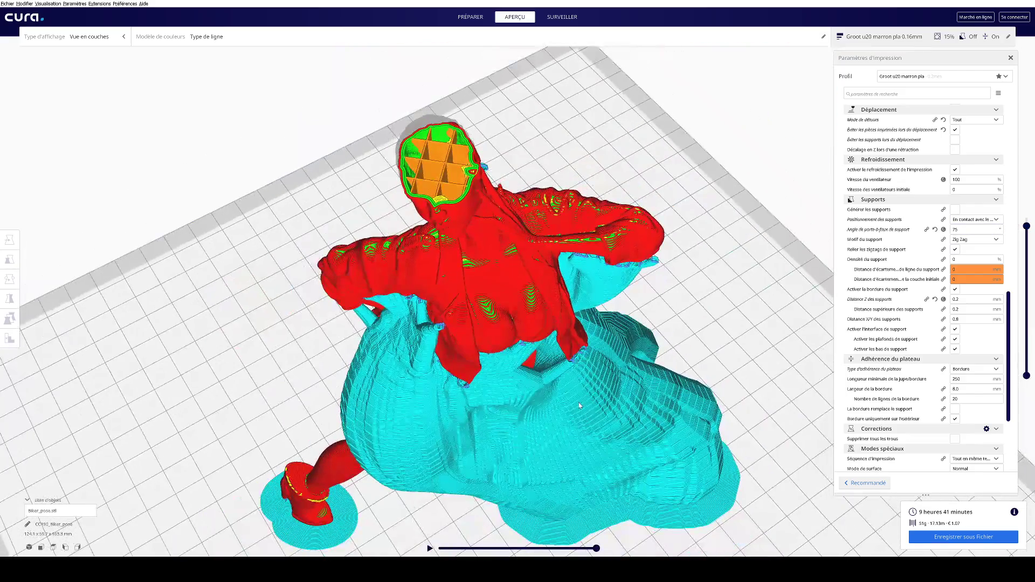
Step: Inspect the tree supports beneath the elbow and jacket up close with the preview cut at head level
{"action": "right_click_drag", "start_coordinate": [579, 406], "coordinate": [470, 378]}
{"action": "right_click_drag", "start_coordinate": [493, 335], "coordinate": [515, 302]}
{"action": "scroll", "coordinate": [524, 147], "scroll_direction": "up", "scroll_amount": 5}
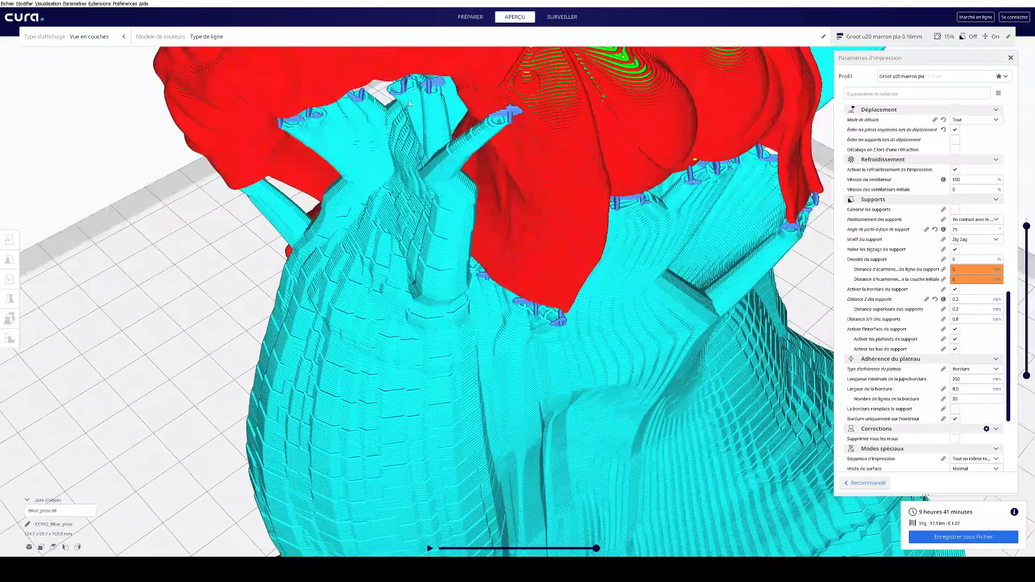
{"action": "scroll", "coordinate": [520, 319], "scroll_direction": "down", "scroll_amount": 5}
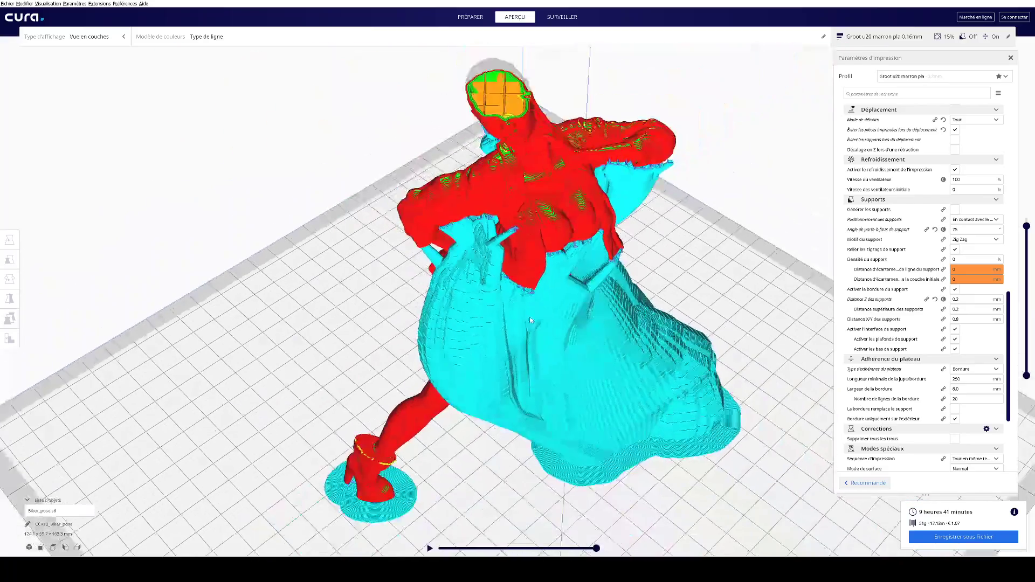
{"action": "scroll", "coordinate": [936, 465], "scroll_direction": "down", "scroll_amount": 2}
Step: Review the experimental tree support settings and return to the quality settings at the start of the profile
{"action": "scroll", "coordinate": [936, 465], "scroll_direction": "down", "scroll_amount": 5}
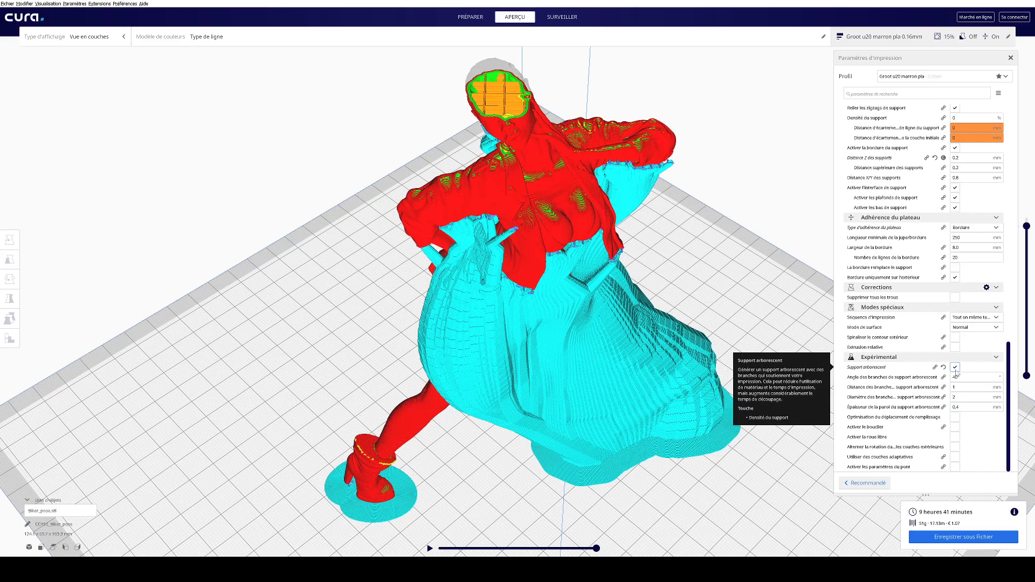
{"action": "scroll", "coordinate": [927, 394], "scroll_direction": "up", "scroll_amount": 4}
{"action": "scroll", "coordinate": [949, 392], "scroll_direction": "down", "scroll_amount": 2}
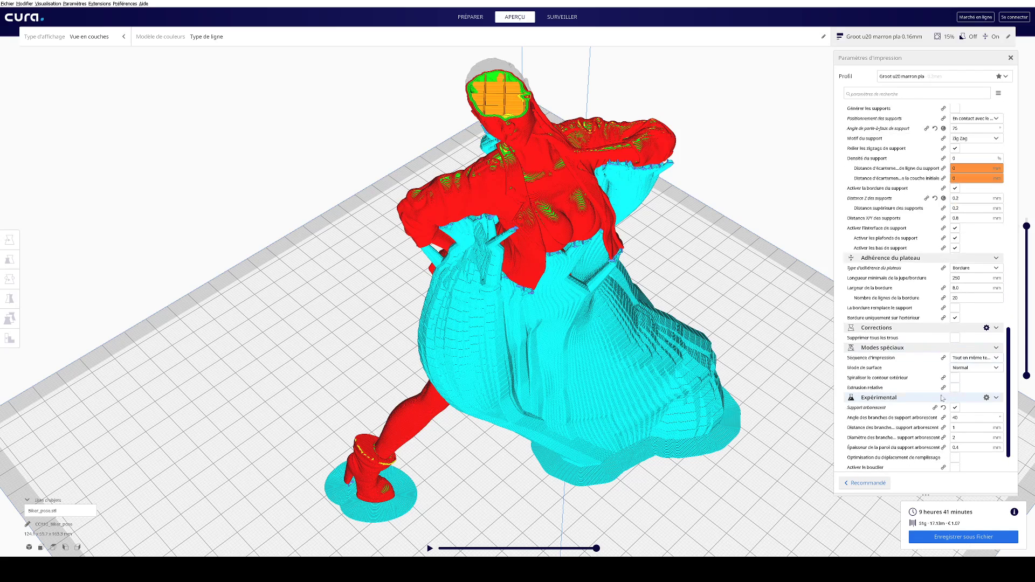
{"action": "scroll", "coordinate": [920, 386], "scroll_direction": "up", "scroll_amount": 20}
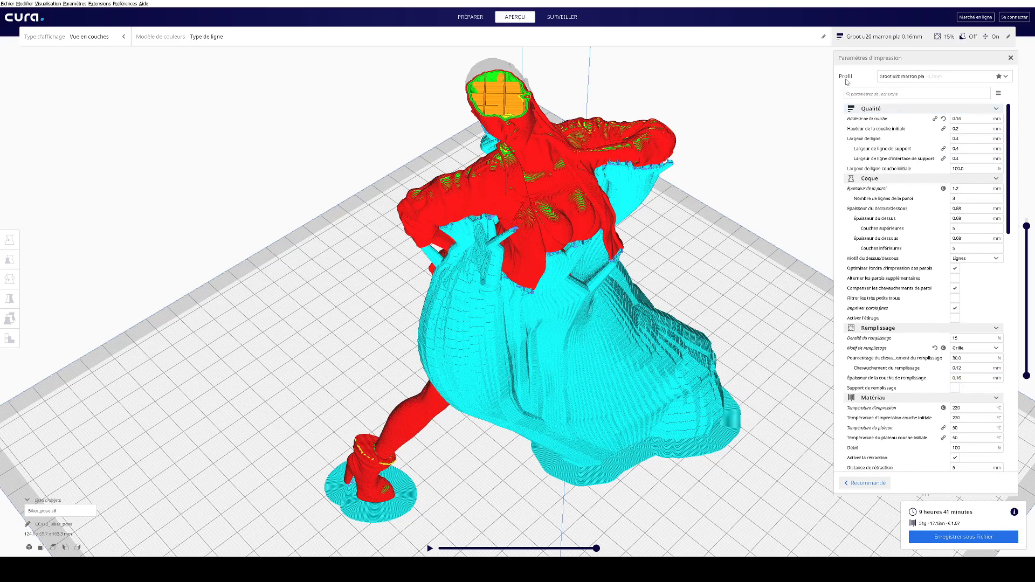
Step: Return to the Préparer stage and view the list of configured printers, keeping the Creality CR-10
{"action": "left_click", "coordinate": [455, 19]}
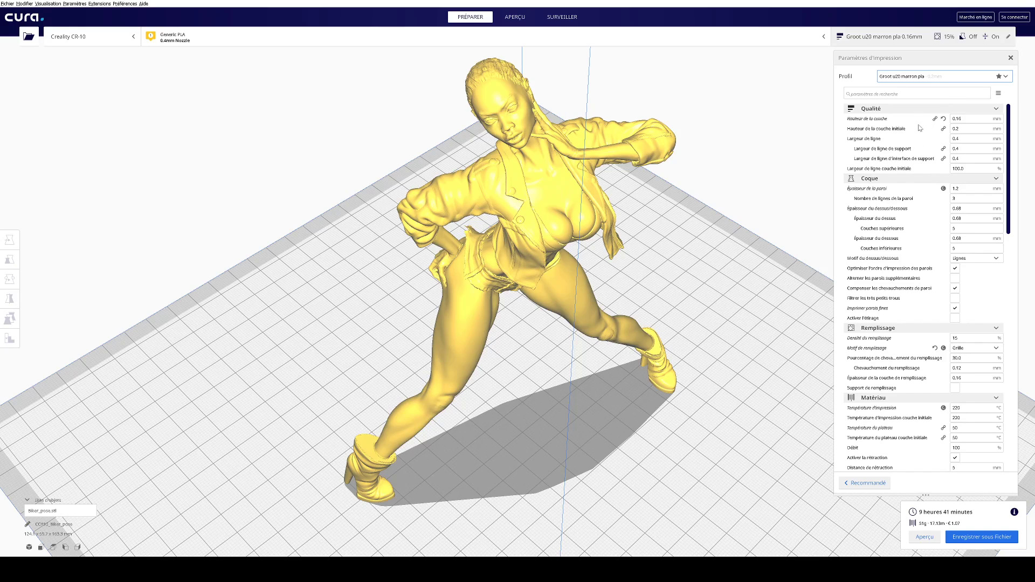
{"action": "left_click", "coordinate": [91, 43]}
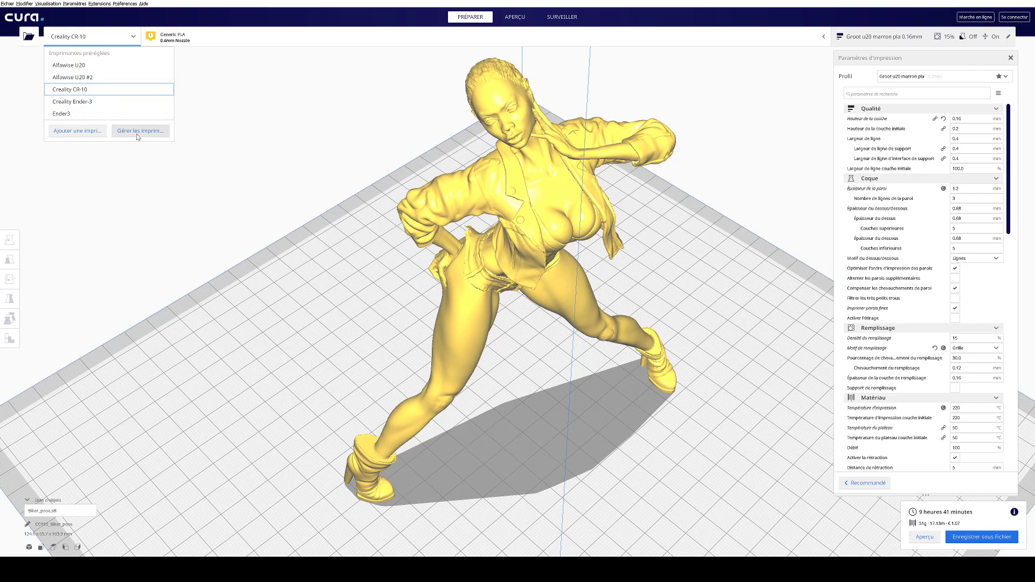
{"action": "left_click", "coordinate": [248, 161]}
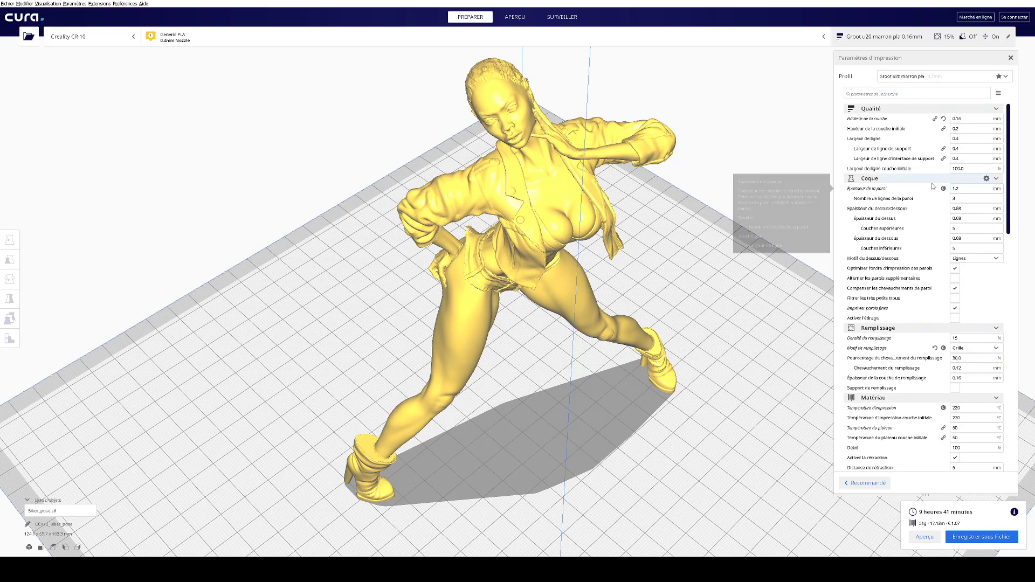
Step: Review the print settings from quality through experimental, highlighting the layer height and wall thickness values
{"action": "scroll", "coordinate": [897, 317], "scroll_direction": "down", "scroll_amount": 8}
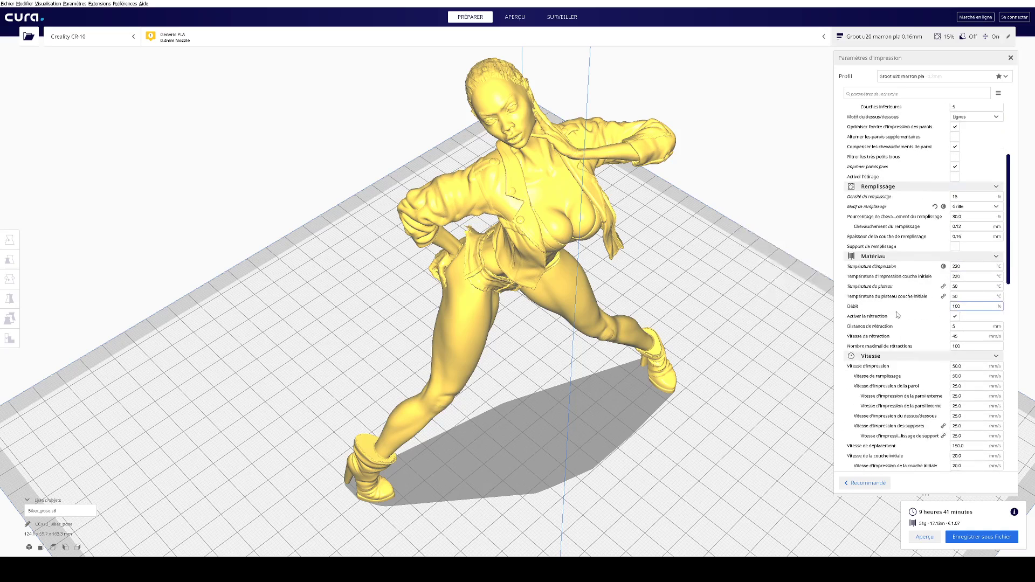
{"action": "scroll", "coordinate": [897, 318], "scroll_direction": "down", "scroll_amount": 10}
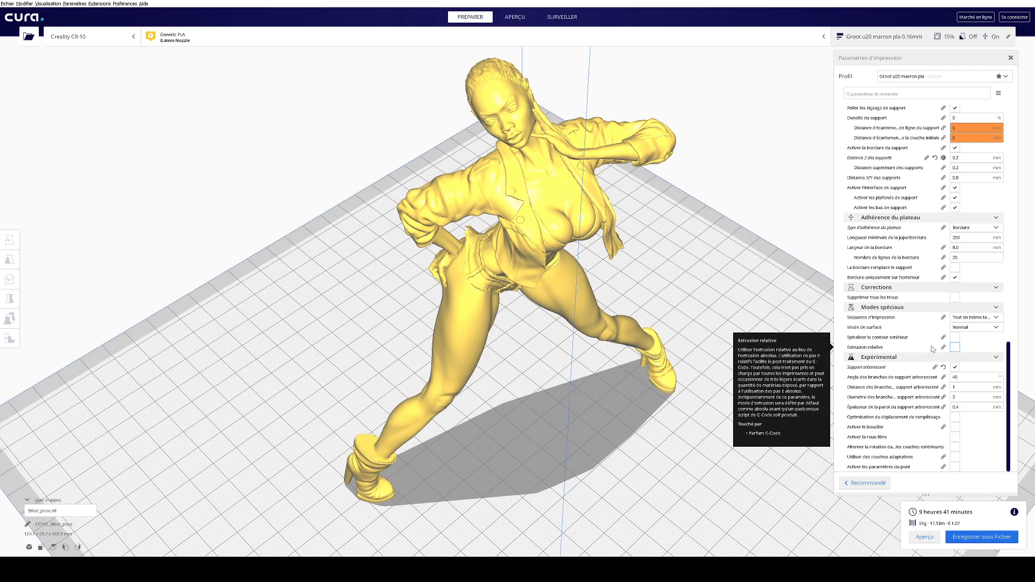
{"action": "scroll", "coordinate": [934, 333], "scroll_direction": "up", "scroll_amount": 3}
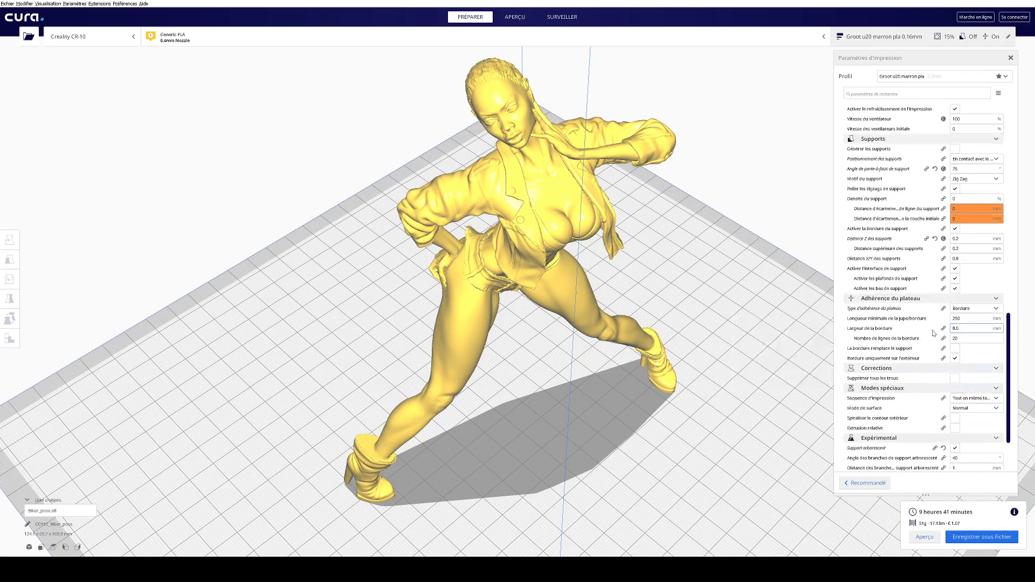
{"action": "scroll", "coordinate": [934, 333], "scroll_direction": "up", "scroll_amount": 10}
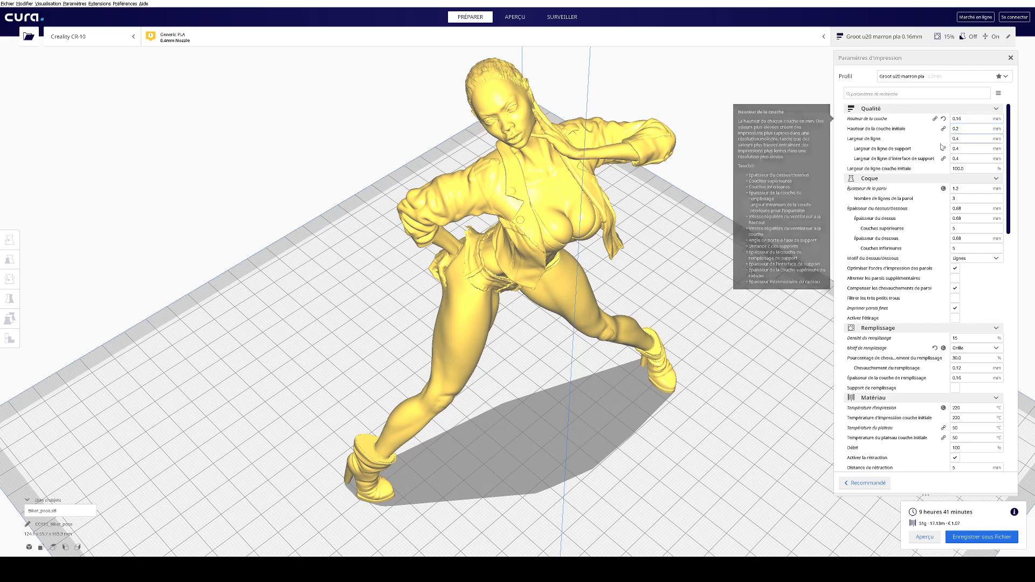
{"action": "double_click", "coordinate": [971, 120]}
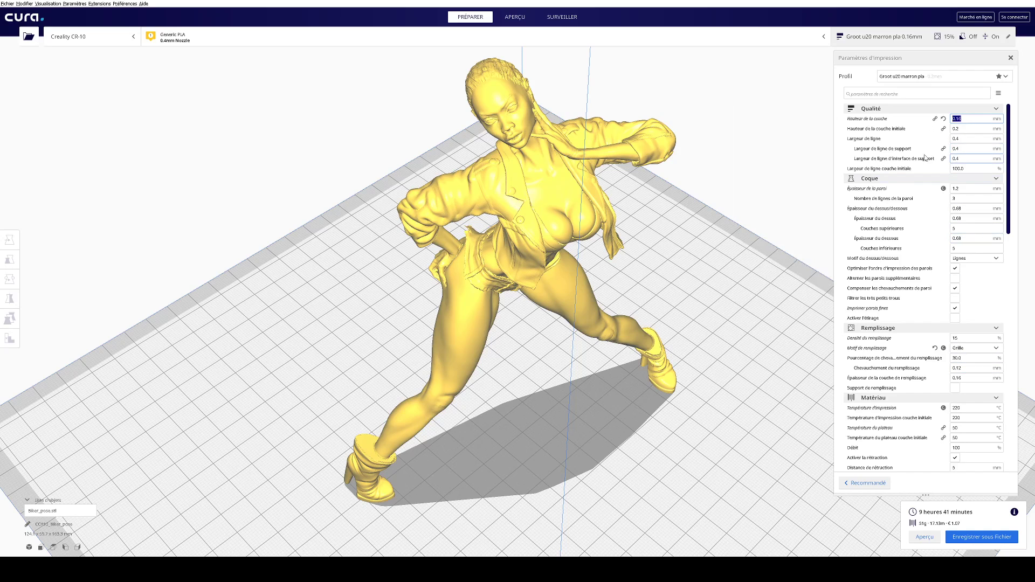
{"action": "scroll", "coordinate": [971, 215], "scroll_direction": "down", "scroll_amount": 1}
{"action": "double_click", "coordinate": [970, 148]}
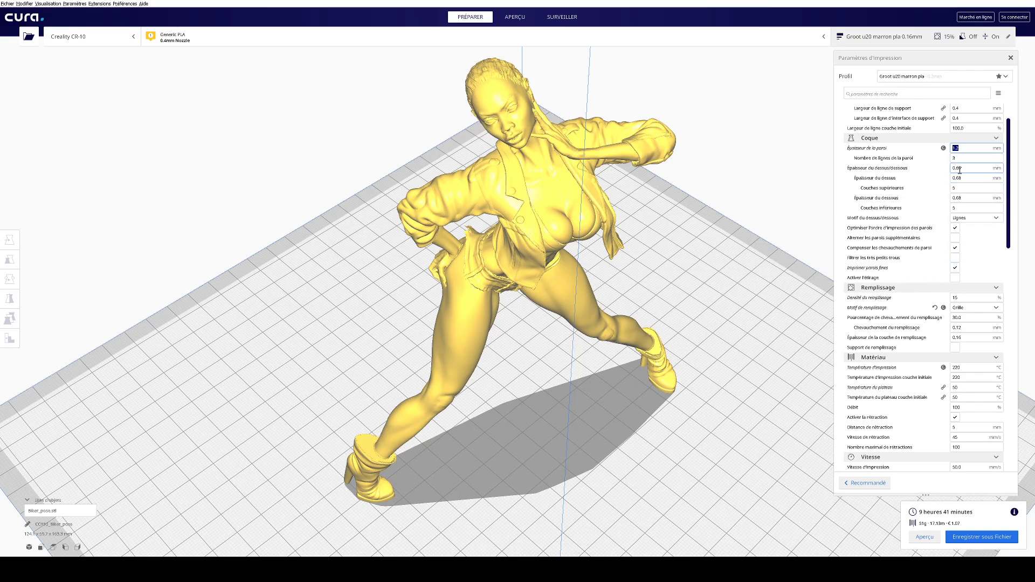
Step: Review the Coque settings, highlighting the number of bottom and top layers and checking the thin-wall printing option
{"action": "left_click", "coordinate": [965, 207]}
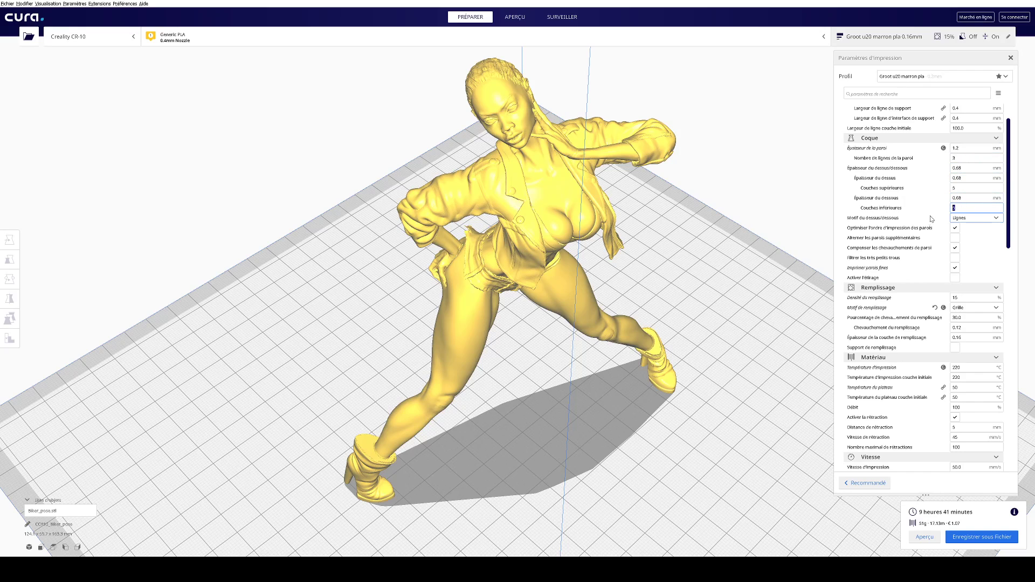
{"action": "left_click", "coordinate": [953, 187]}
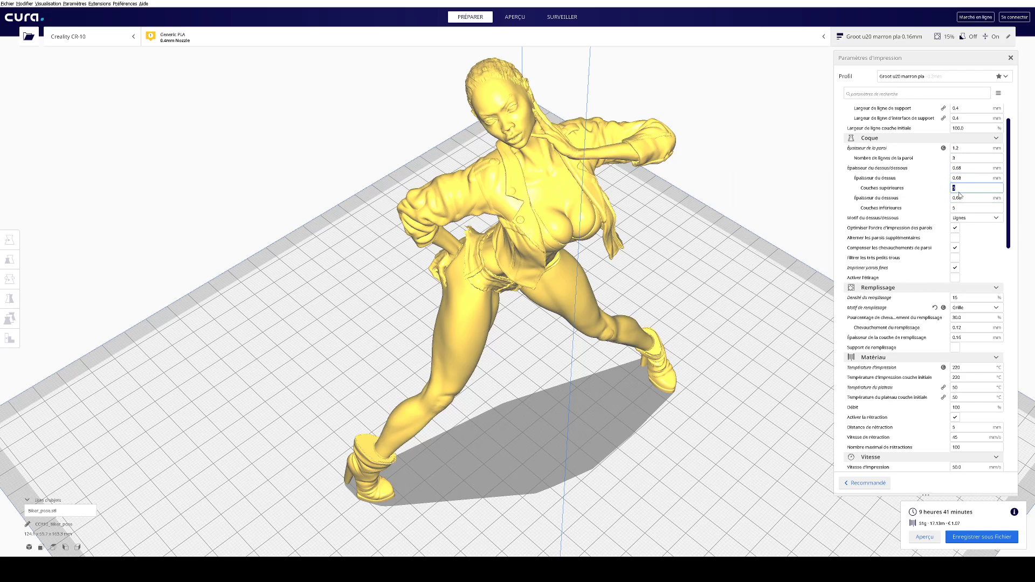
{"action": "scroll", "coordinate": [932, 252], "scroll_direction": "down", "scroll_amount": 3}
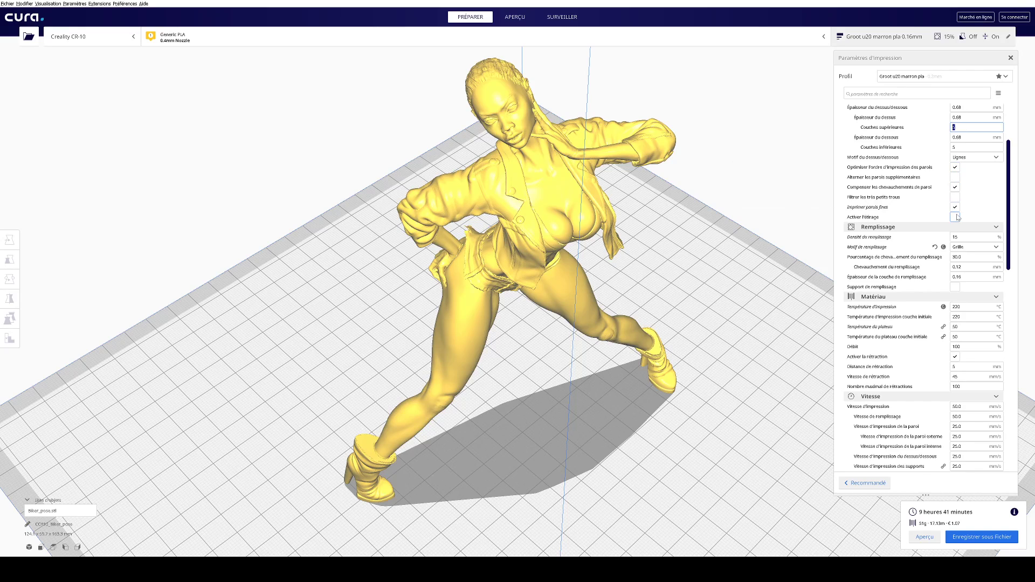
{"action": "mouse_move", "coordinate": [877, 203]}
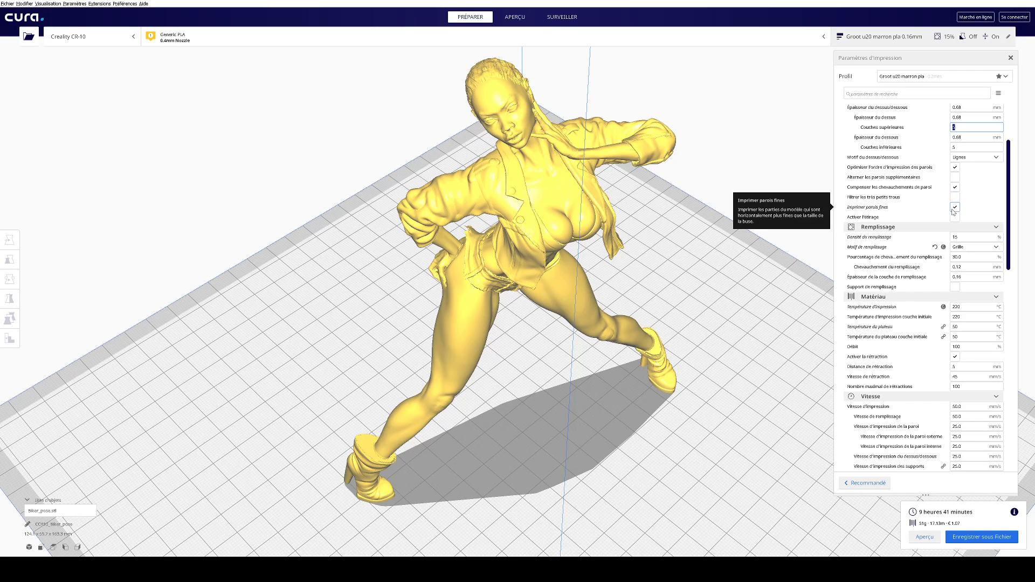
{"action": "scroll", "coordinate": [956, 193], "scroll_direction": "down", "scroll_amount": 3}
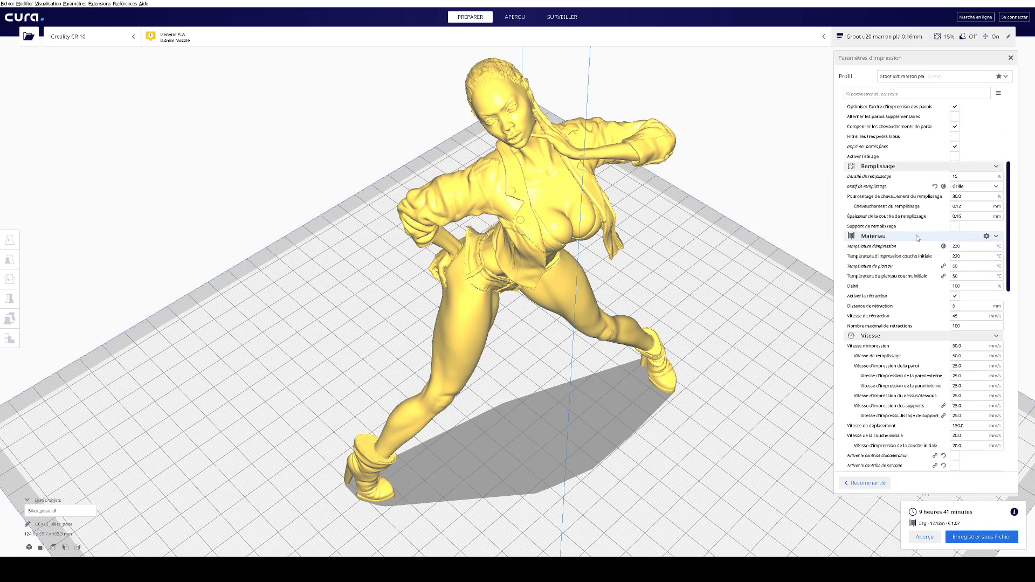
{"action": "scroll", "coordinate": [955, 112], "scroll_direction": "up", "scroll_amount": 2}
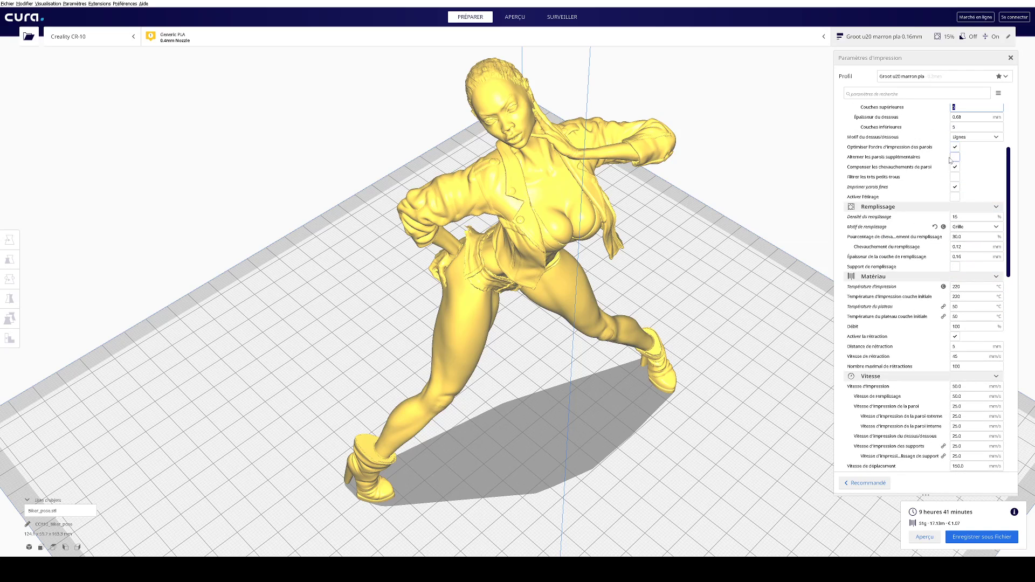
{"action": "left_click", "coordinate": [956, 168]}
{"action": "left_click", "coordinate": [956, 148]}
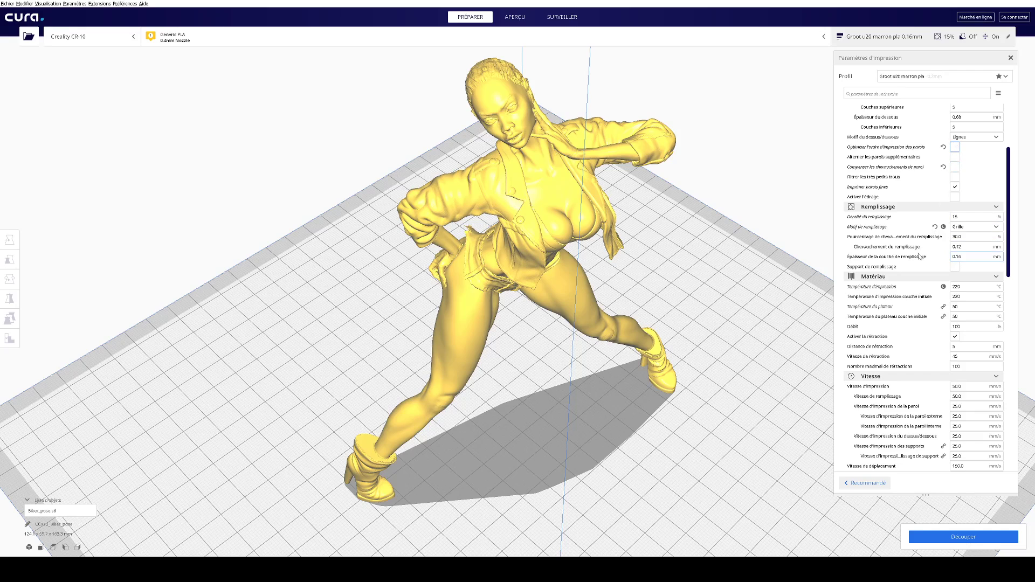
{"action": "left_click", "coordinate": [956, 147]}
{"action": "mouse_move", "coordinate": [914, 172]}
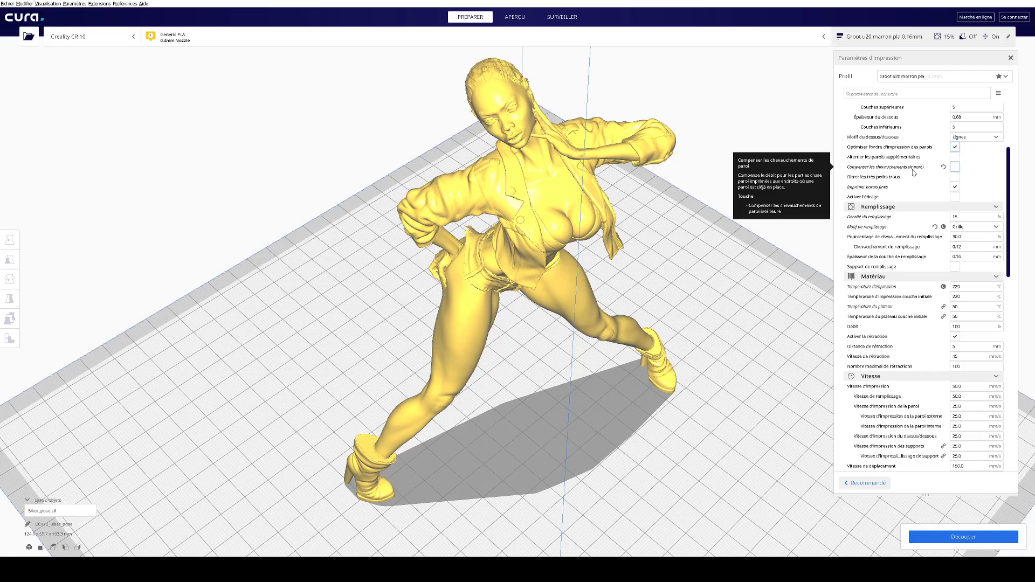
{"action": "left_click", "coordinate": [955, 168]}
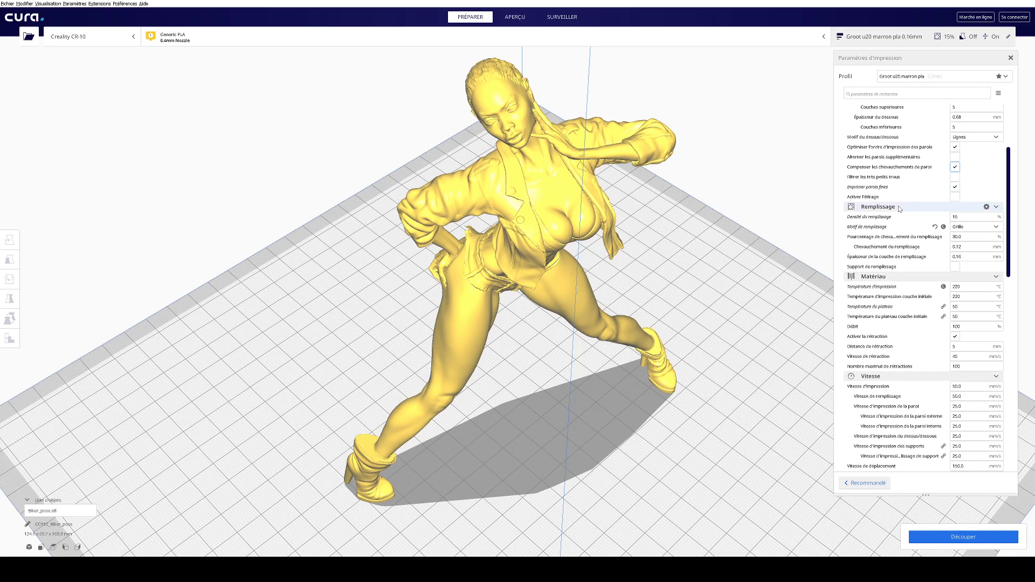
Step: Review the Remplissage settings, highlighting the infill density and checking the infill pattern
{"action": "scroll", "coordinate": [965, 186], "scroll_direction": "down", "scroll_amount": 1}
{"action": "scroll", "coordinate": [943, 205], "scroll_direction": "up", "scroll_amount": 2}
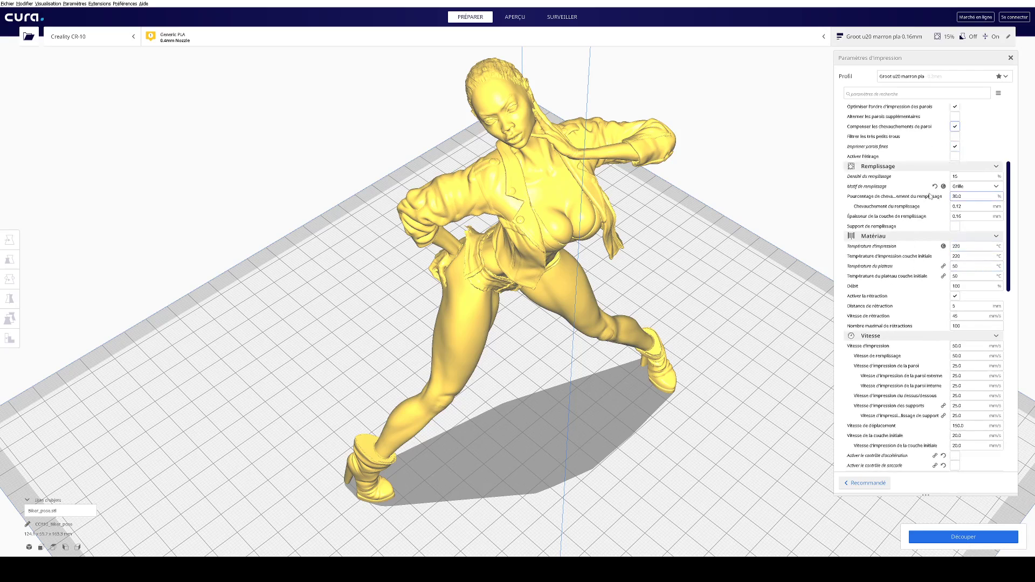
{"action": "scroll", "coordinate": [933, 200], "scroll_direction": "down", "scroll_amount": 1}
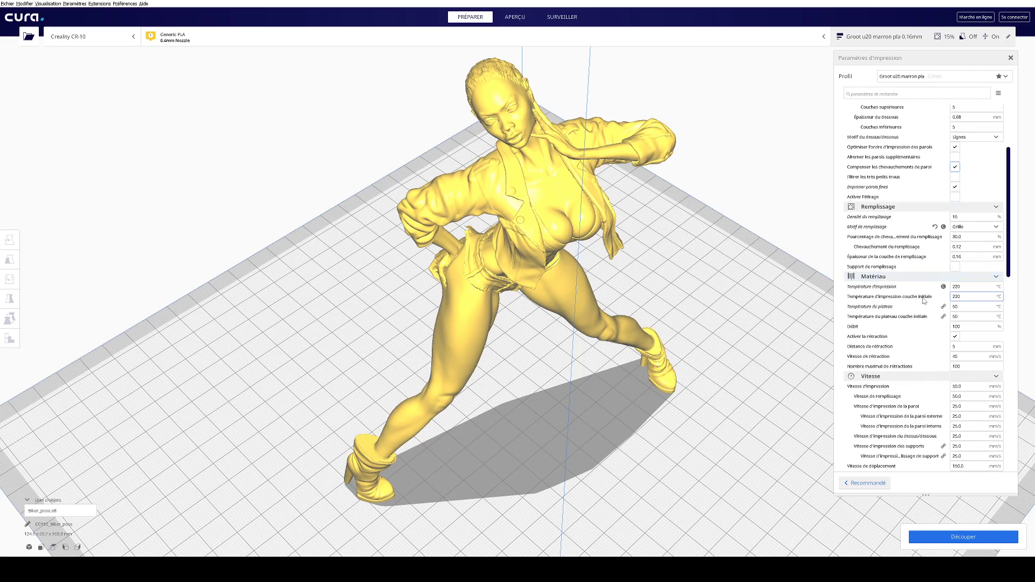
{"action": "mouse_move", "coordinate": [923, 169]}
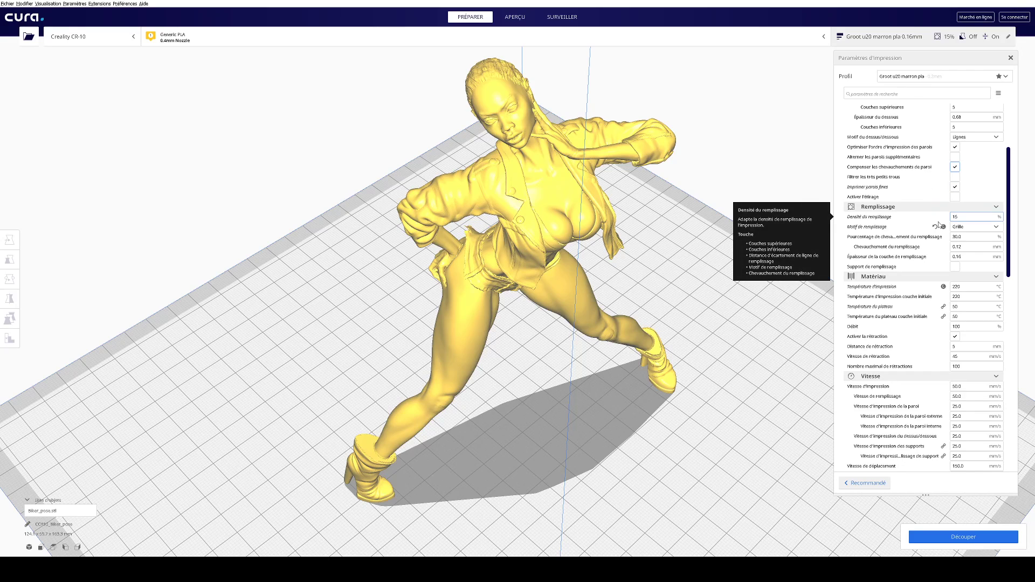
{"action": "double_click", "coordinate": [959, 216]}
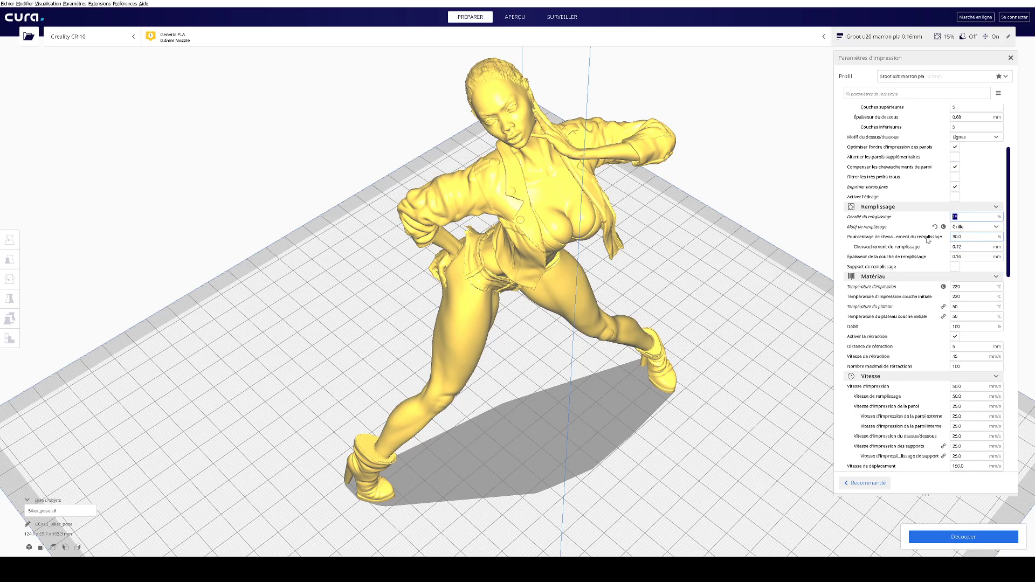
{"action": "scroll", "coordinate": [918, 243], "scroll_direction": "down", "scroll_amount": 1}
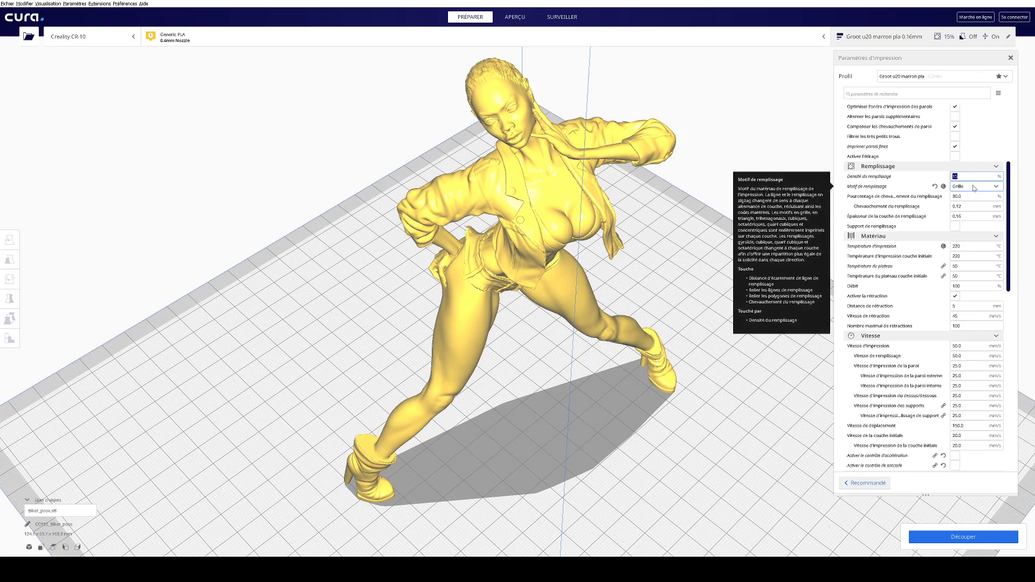
Step: Review the printing and build plate temperatures, the retraction settings and the main print speed
{"action": "left_click", "coordinate": [967, 246]}
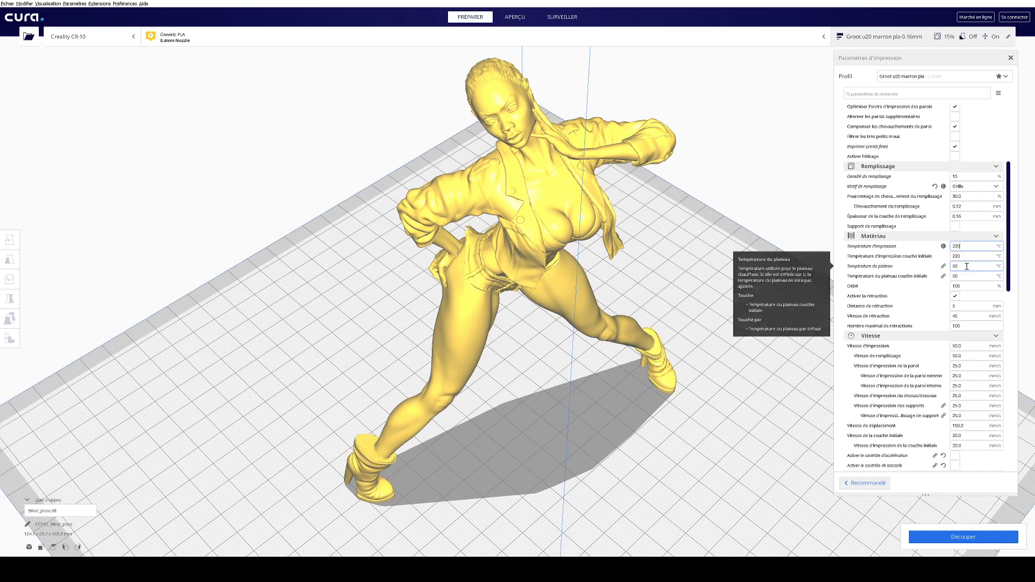
{"action": "left_click", "coordinate": [964, 266]}
{"action": "scroll", "coordinate": [963, 285], "scroll_direction": "down", "scroll_amount": 2}
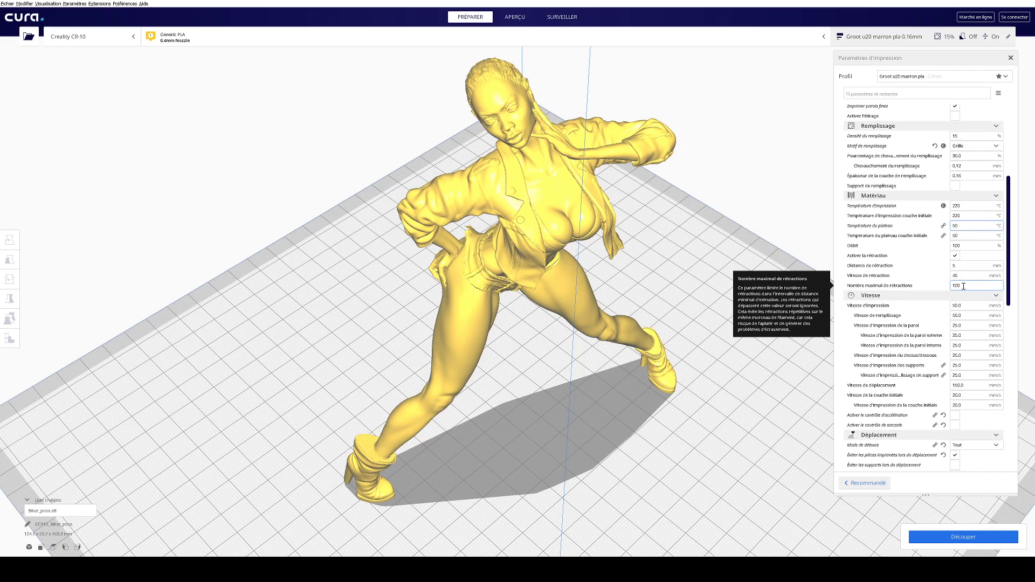
{"action": "scroll", "coordinate": [916, 303], "scroll_direction": "down", "scroll_amount": 2}
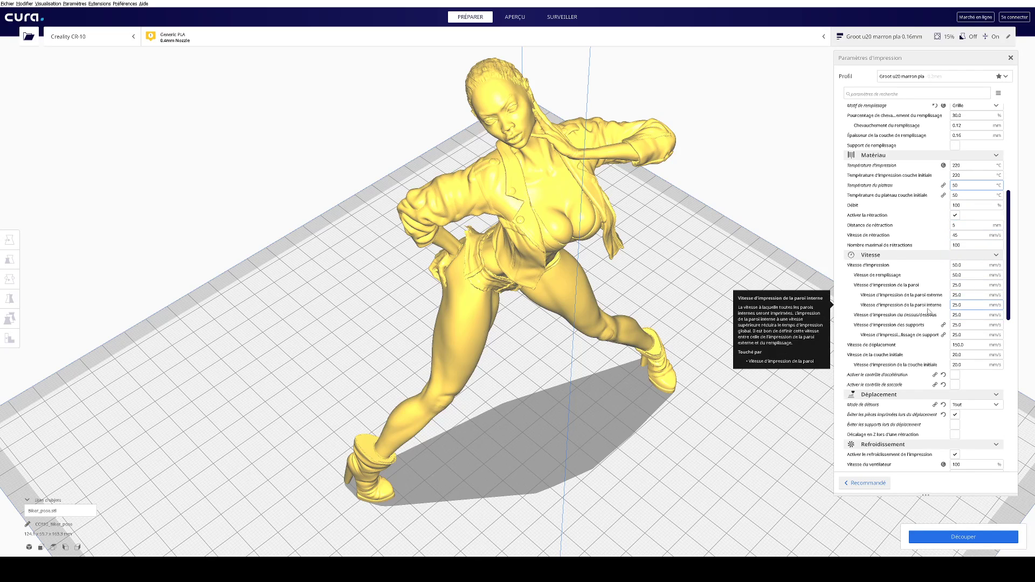
{"action": "scroll", "coordinate": [928, 312], "scroll_direction": "down", "scroll_amount": 3}
{"action": "left_click", "coordinate": [965, 204]}
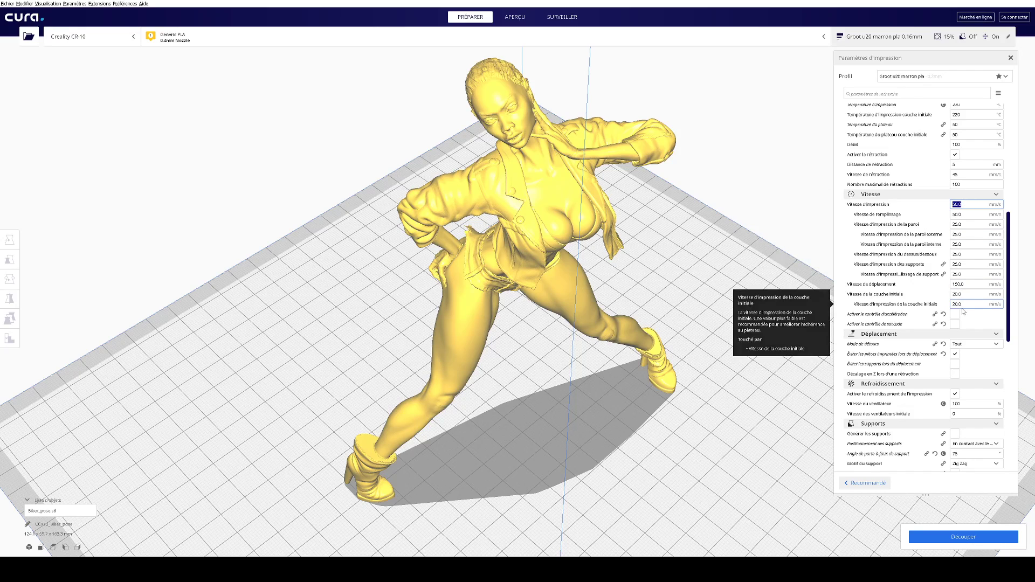
Step: Enable avoiding supports during travel moves in the Déplacement settings
{"action": "scroll", "coordinate": [965, 312], "scroll_direction": "down", "scroll_amount": 2}
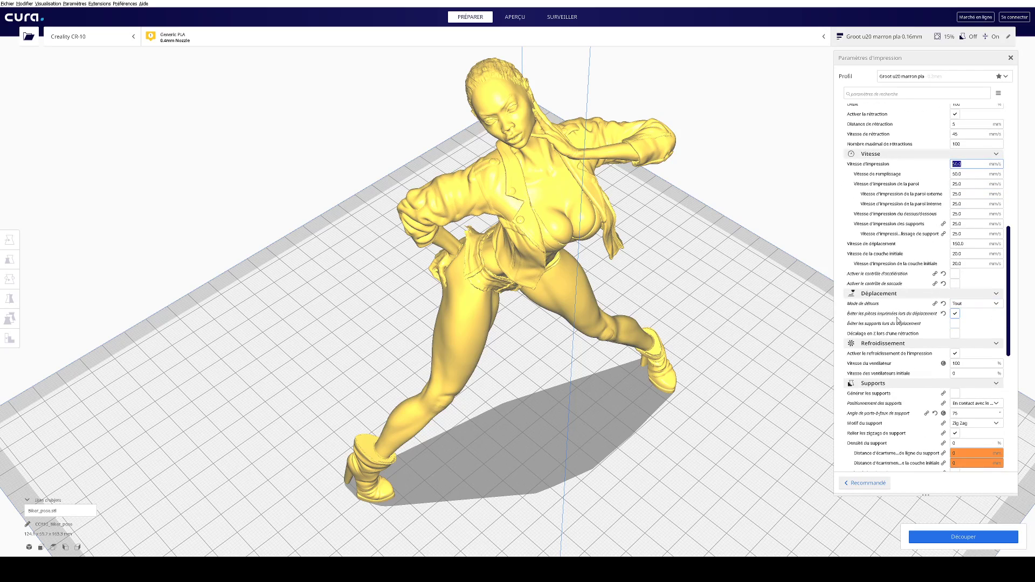
{"action": "left_click", "coordinate": [955, 323]}
{"action": "scroll", "coordinate": [881, 361], "scroll_direction": "down", "scroll_amount": 1}
{"action": "scroll", "coordinate": [880, 361], "scroll_direction": "down", "scroll_amount": 1}
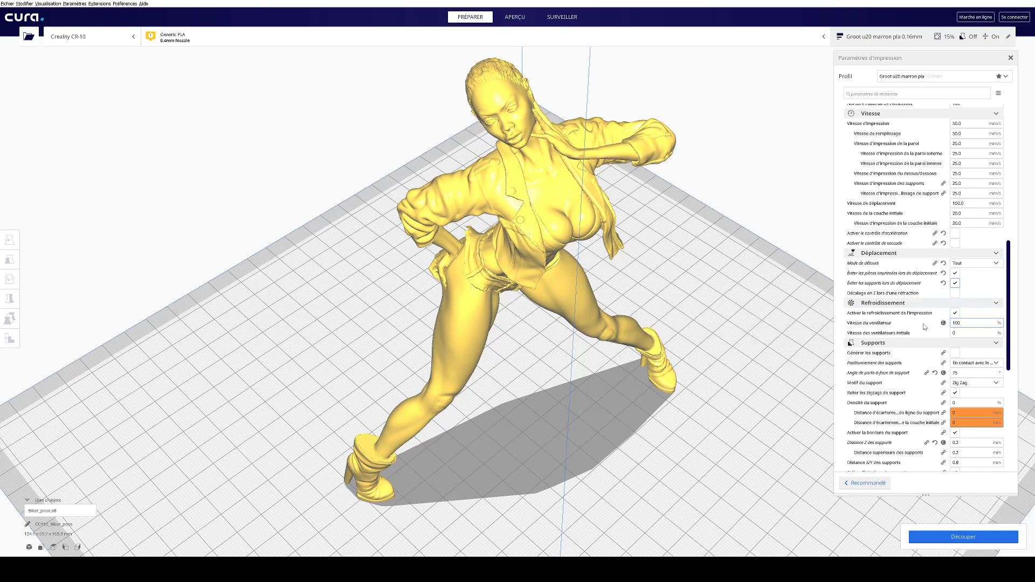
Step: Review the regular and initial fan speeds, then the support, build plate adhesion and experimental settings
{"action": "scroll", "coordinate": [925, 326], "scroll_direction": "down", "scroll_amount": 2}
{"action": "left_click", "coordinate": [962, 283]}
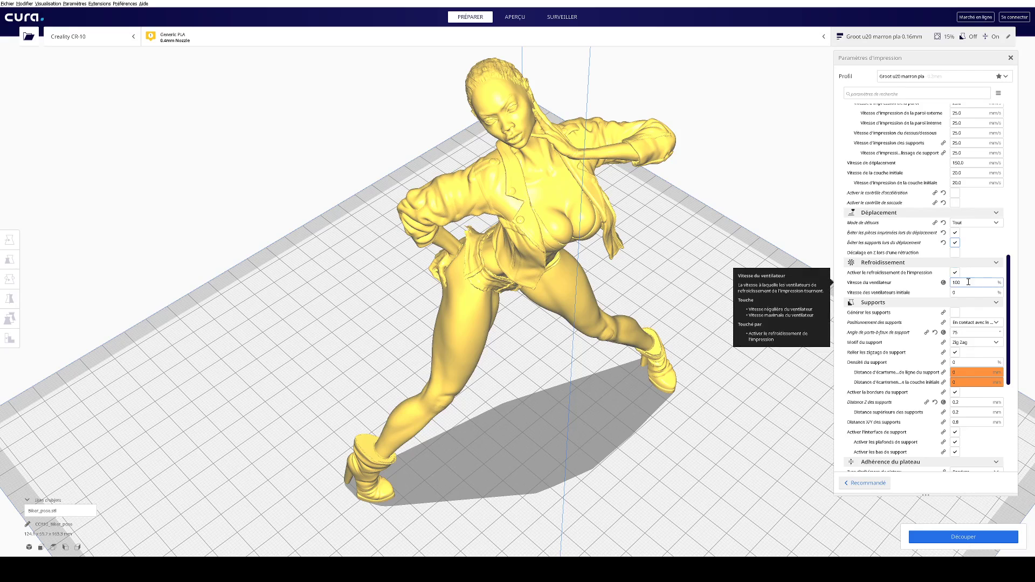
{"action": "left_click", "coordinate": [961, 293]}
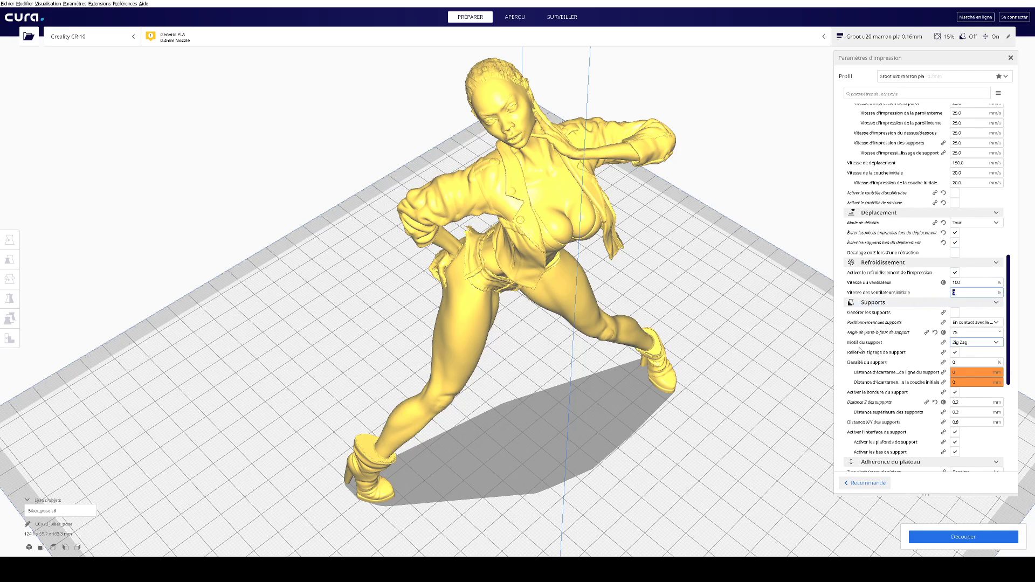
{"action": "scroll", "coordinate": [860, 350], "scroll_direction": "down", "scroll_amount": 2}
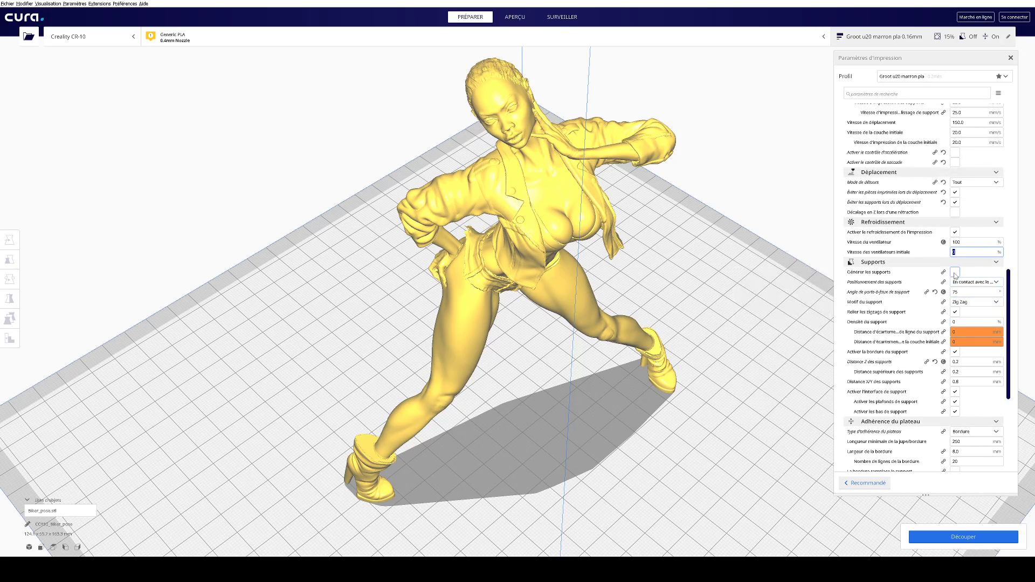
{"action": "scroll", "coordinate": [923, 378], "scroll_direction": "down", "scroll_amount": 6}
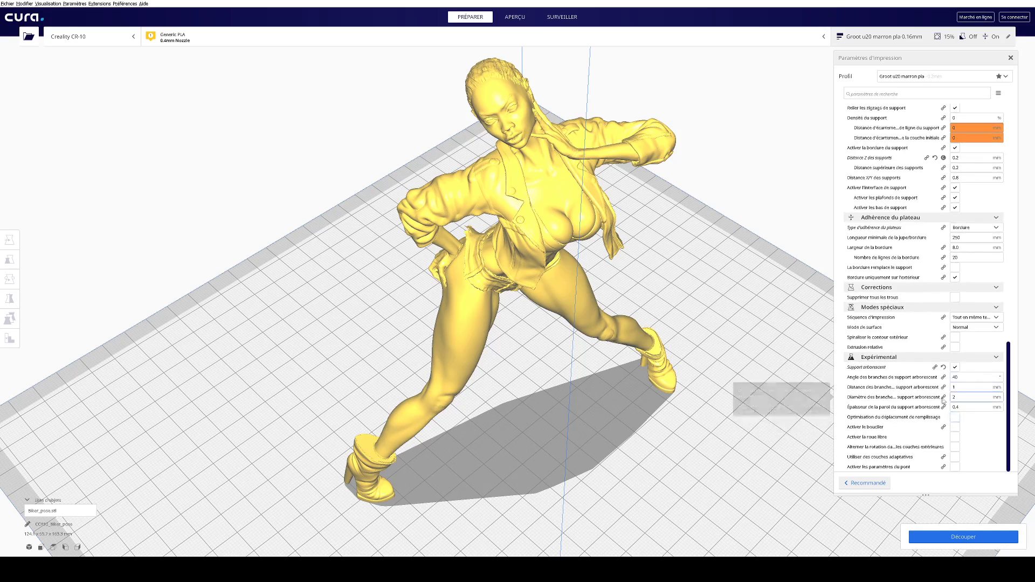
{"action": "scroll", "coordinate": [911, 369], "scroll_direction": "up", "scroll_amount": 5}
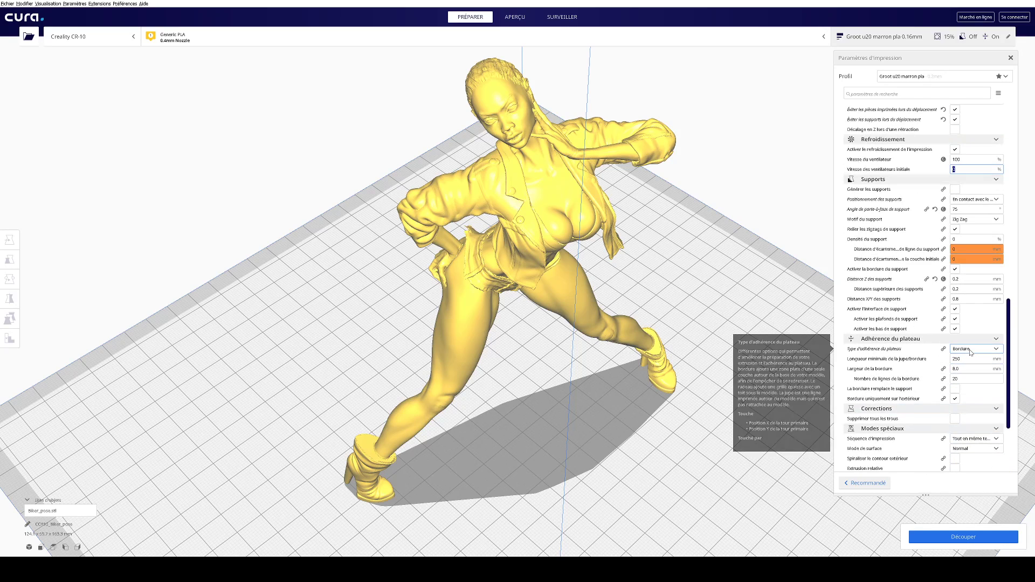
Step: Check the figure's feet on the build plate and slice the model with the current settings
{"action": "scroll", "coordinate": [645, 374], "scroll_direction": "up", "scroll_amount": 5}
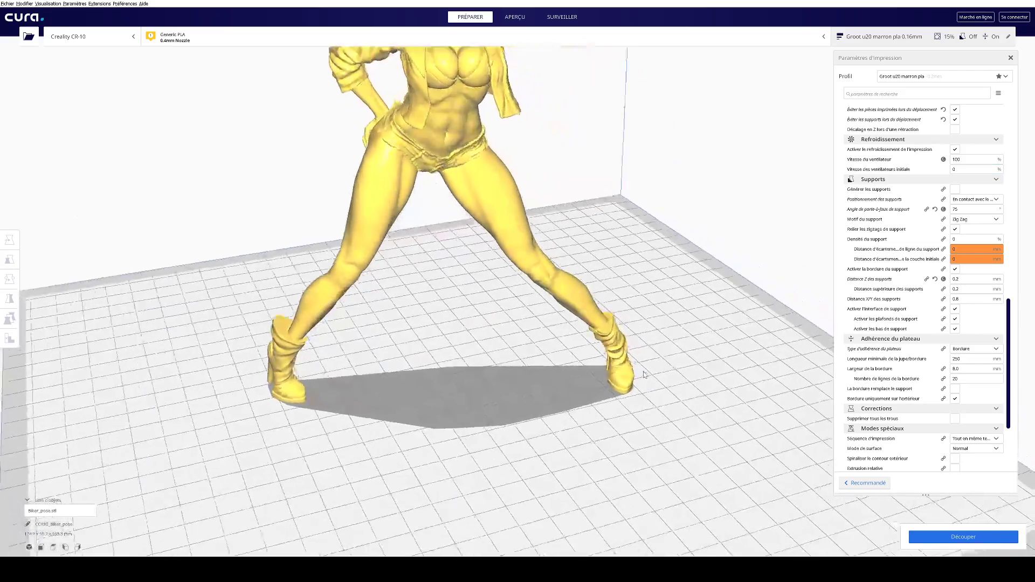
{"action": "right_click_drag", "start_coordinate": [645, 375], "coordinate": [640, 401]}
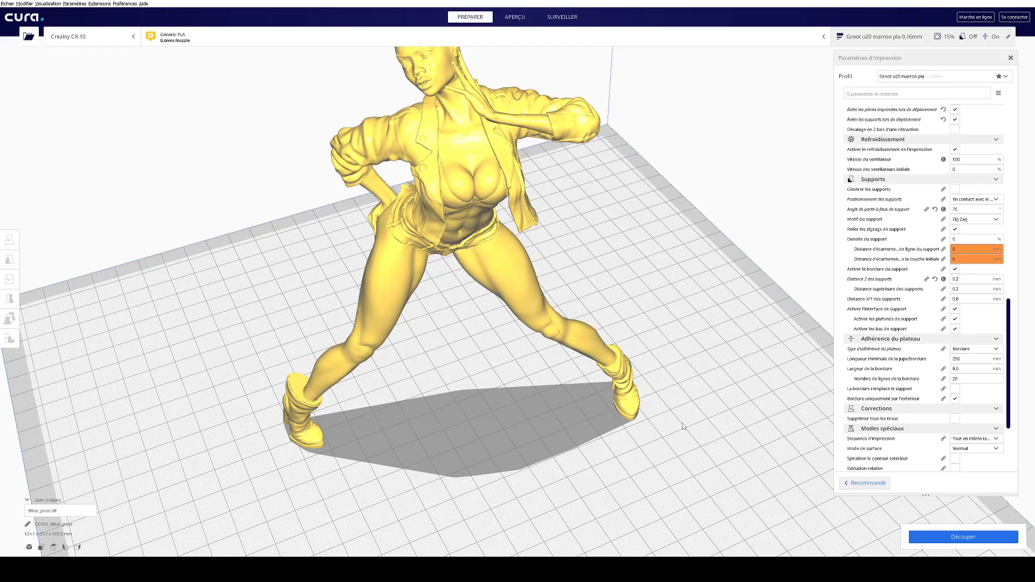
{"action": "right_click_drag", "start_coordinate": [683, 426], "coordinate": [658, 404]}
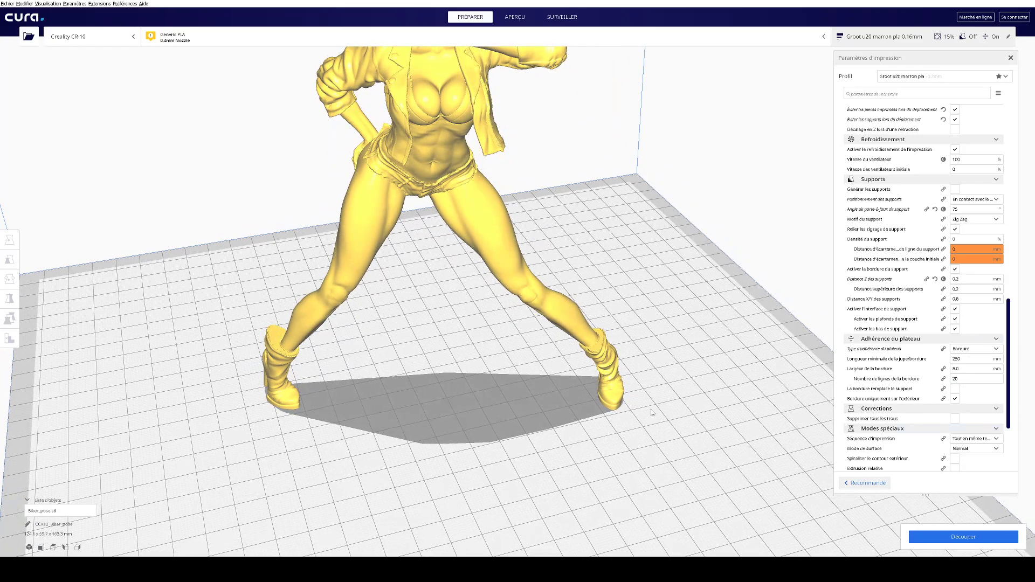
{"action": "left_click", "coordinate": [963, 537]}
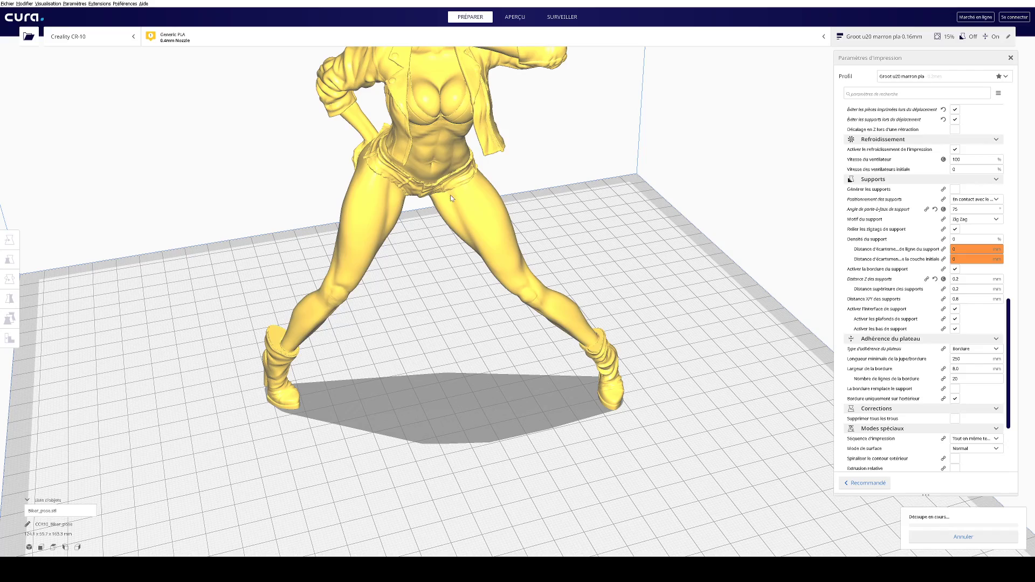
Step: Examine the figure's boots on the build plate from several angles alongside the brim width setting
{"action": "right_click_drag", "start_coordinate": [571, 346], "coordinate": [446, 319]}
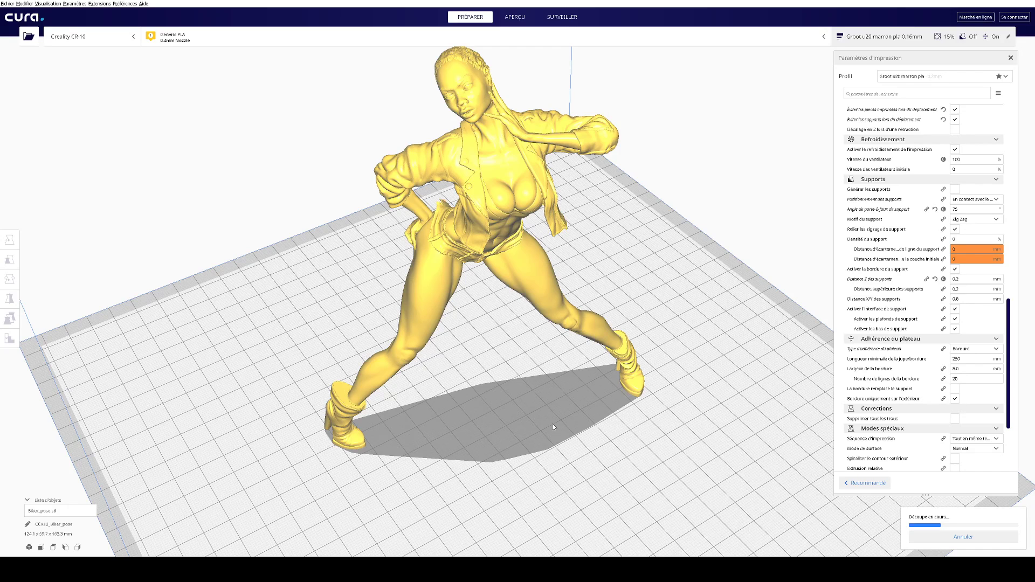
{"action": "right_click_drag", "start_coordinate": [498, 402], "coordinate": [530, 396]}
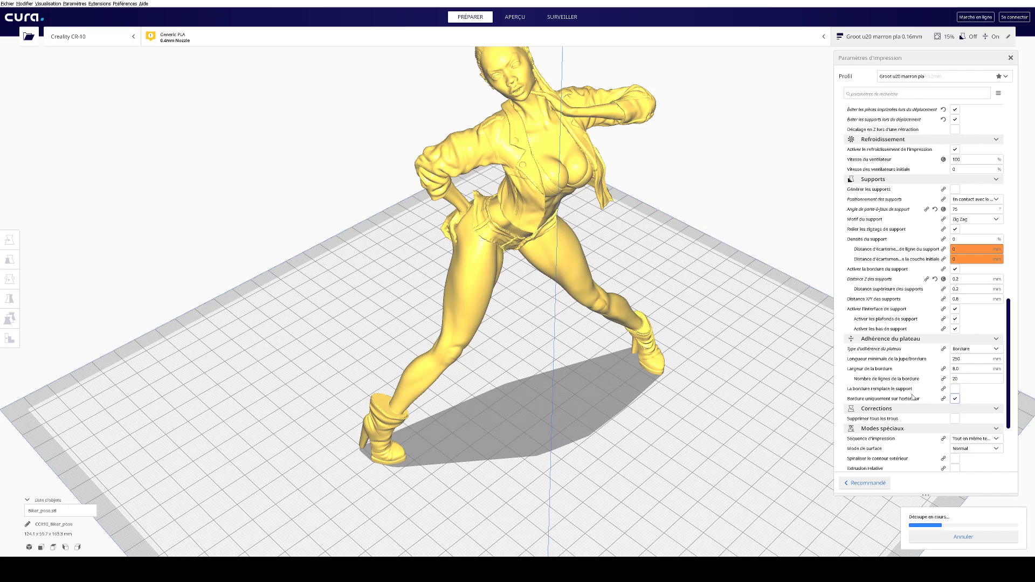
{"action": "double_click", "coordinate": [960, 369]}
{"action": "scroll", "coordinate": [636, 392], "scroll_direction": "up", "scroll_amount": 3}
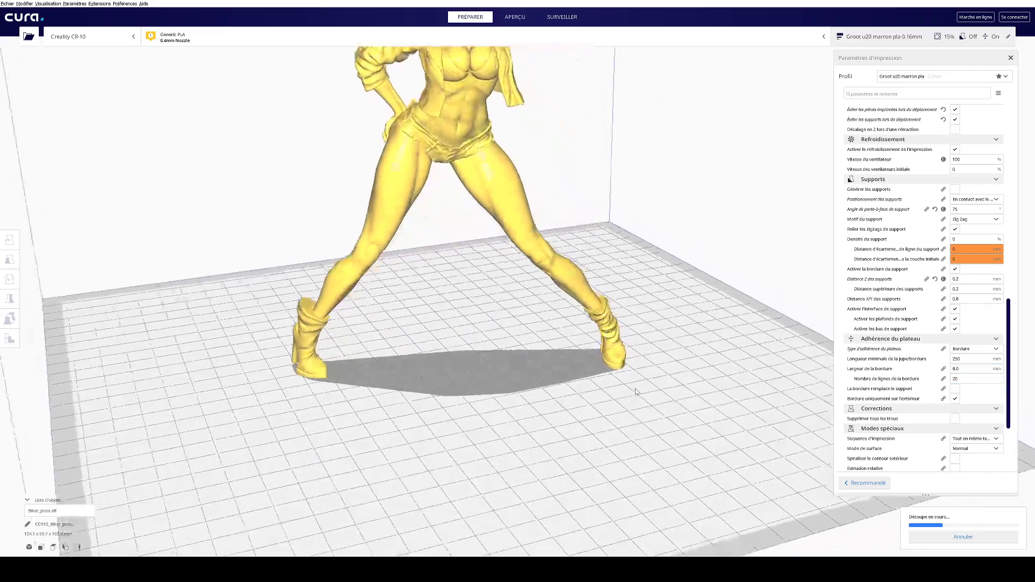
{"action": "right_click_drag", "start_coordinate": [636, 392], "coordinate": [472, 260]}
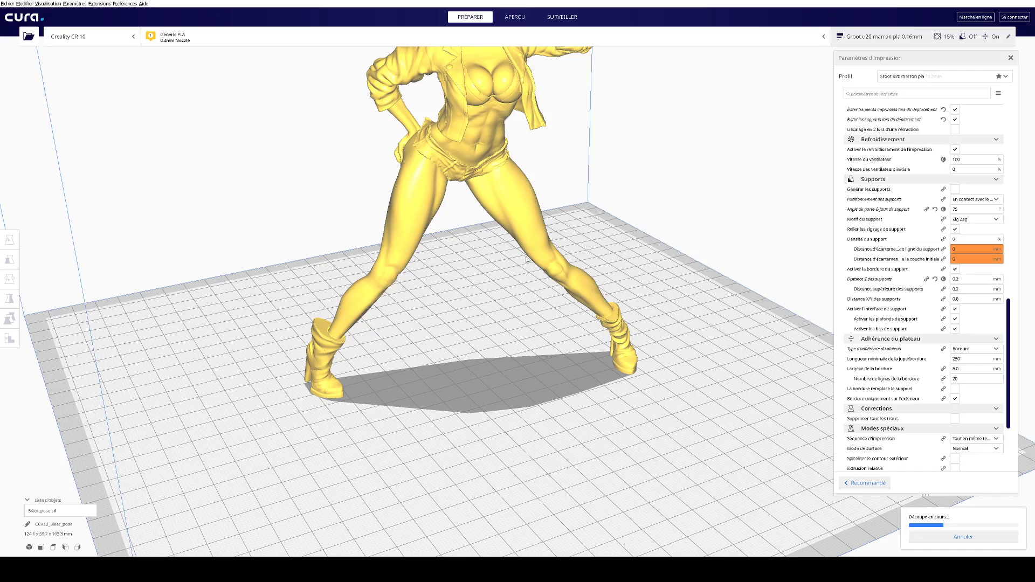
{"action": "right_click_drag", "start_coordinate": [527, 259], "coordinate": [531, 304]}
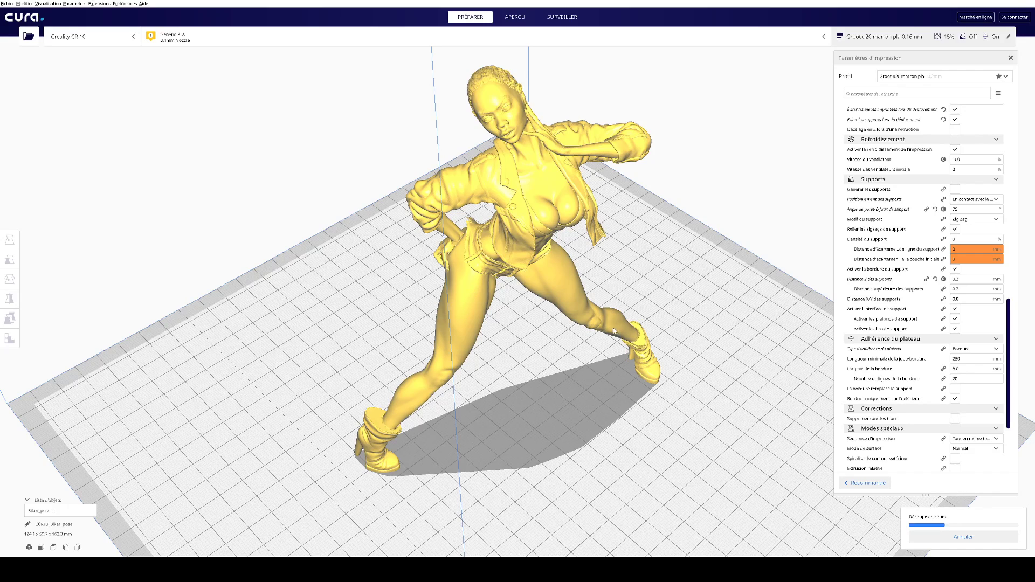
{"action": "right_click_drag", "start_coordinate": [653, 369], "coordinate": [652, 399]}
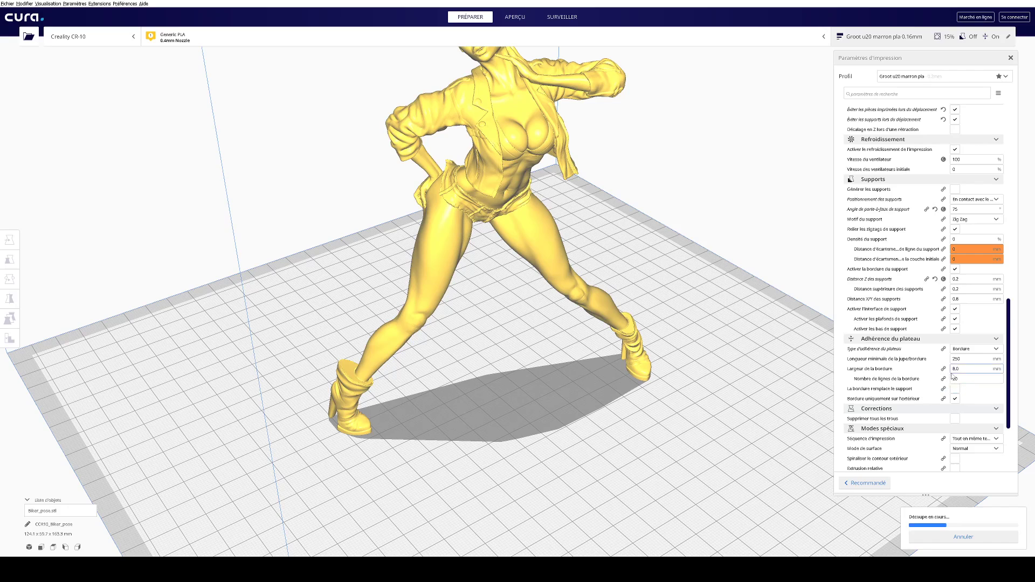
Step: Examine the Corrections, Modes spéciaux and Expérimental settings, then the layer heights and wall settings under Qualité and Coque
{"action": "scroll", "coordinate": [953, 378], "scroll_direction": "down", "scroll_amount": 3}
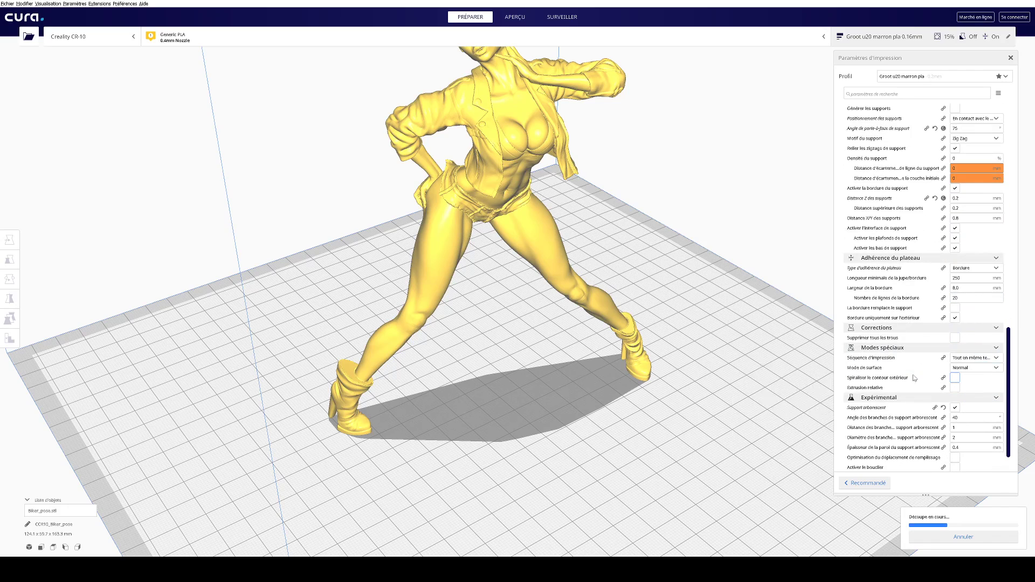
{"action": "mouse_move", "coordinate": [914, 378]}
{"action": "mouse_move", "coordinate": [924, 342]}
{"action": "mouse_move", "coordinate": [882, 340]}
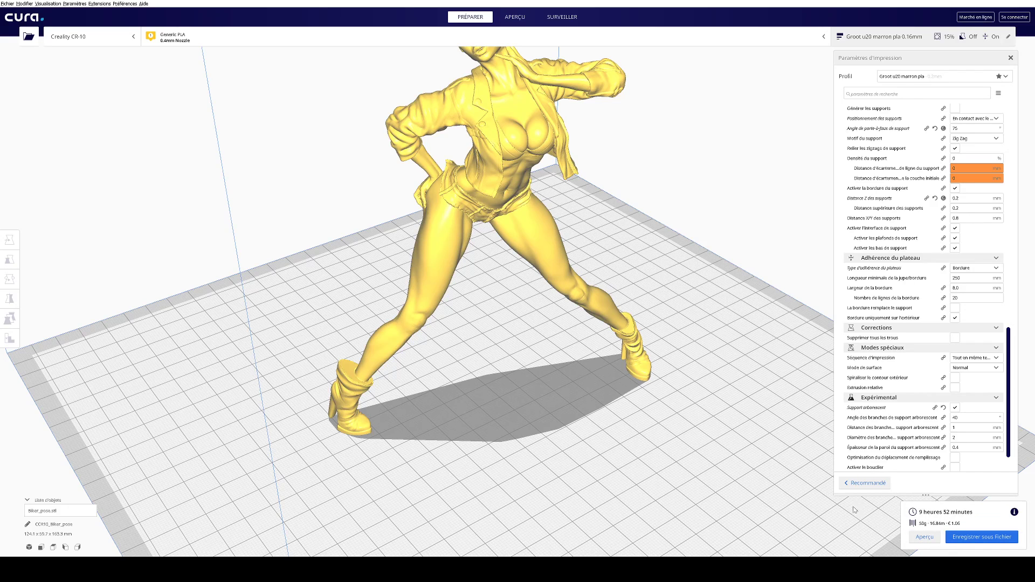
{"action": "right_click_drag", "start_coordinate": [826, 434], "coordinate": [812, 397]}
{"action": "scroll", "coordinate": [904, 405], "scroll_direction": "down", "scroll_amount": 2}
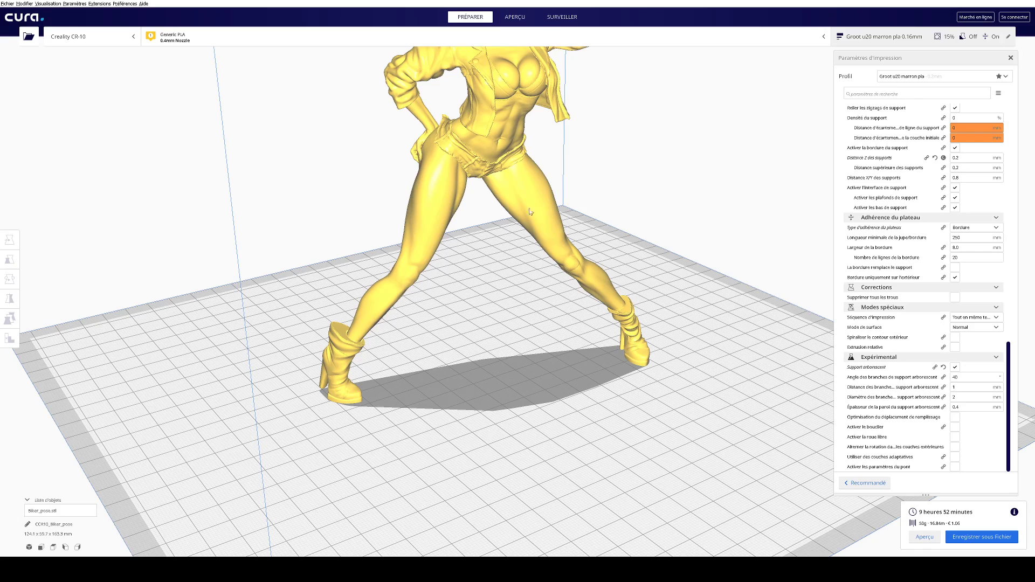
{"action": "scroll", "coordinate": [970, 300], "scroll_direction": "up", "scroll_amount": 5}
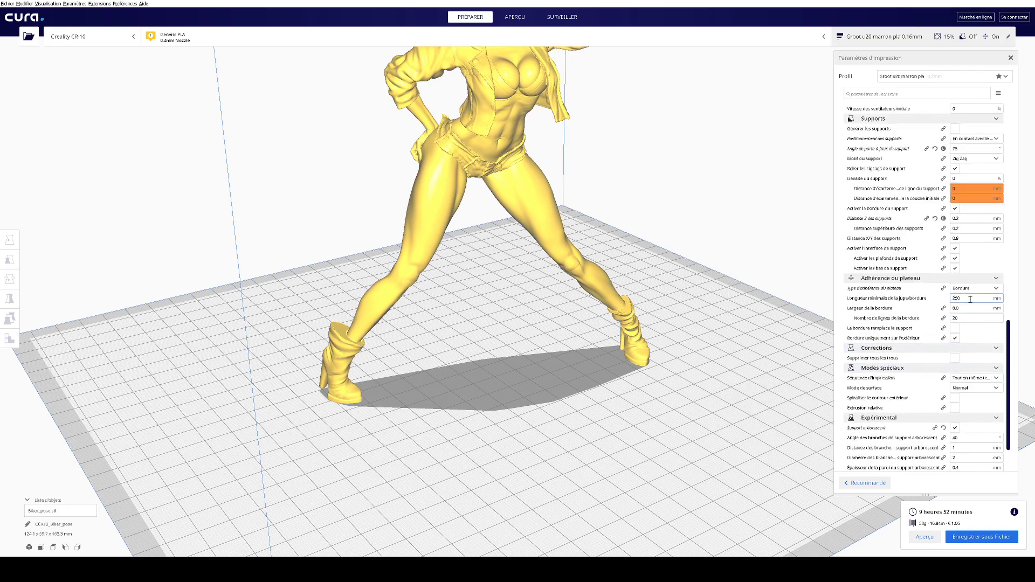
{"action": "scroll", "coordinate": [970, 300], "scroll_direction": "up", "scroll_amount": 8}
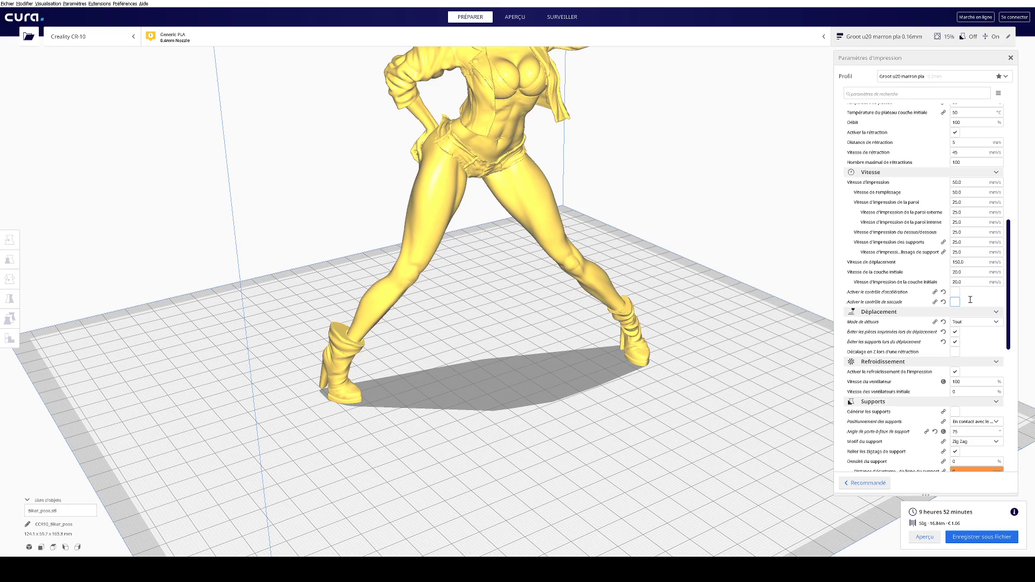
{"action": "scroll", "coordinate": [992, 216], "scroll_direction": "up", "scroll_amount": 4}
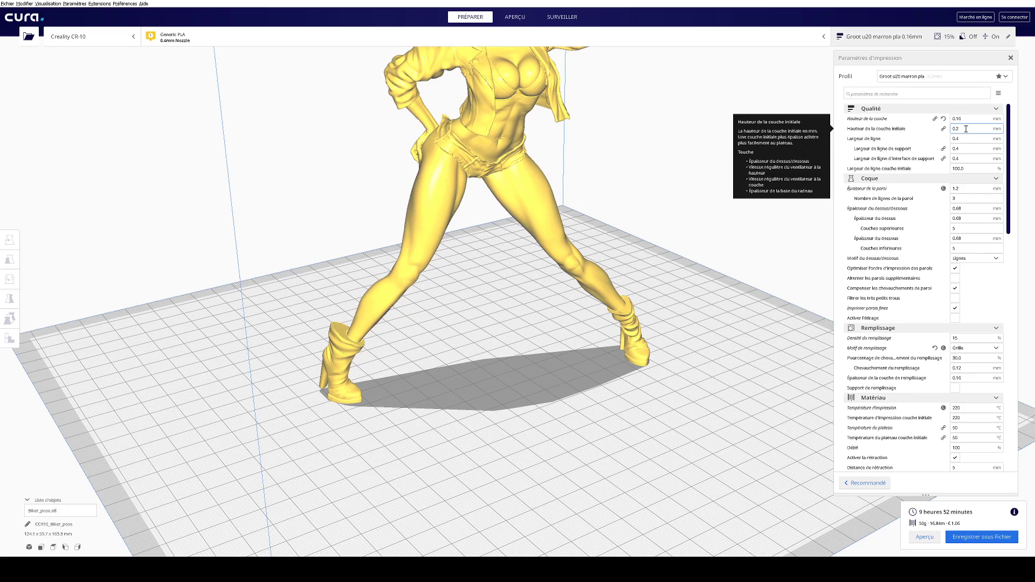
{"action": "mouse_move", "coordinate": [945, 149]}
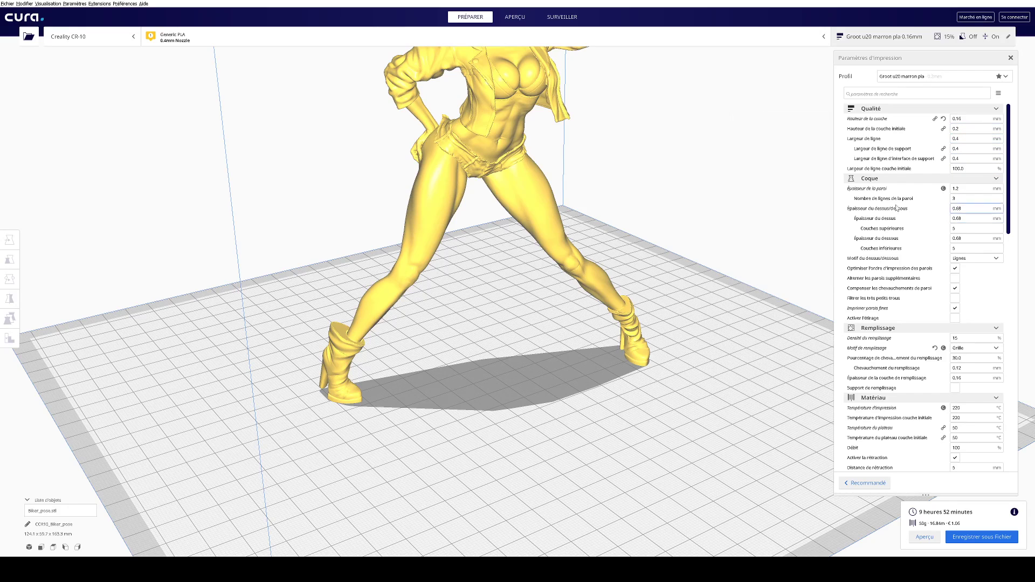
{"action": "mouse_move", "coordinate": [963, 190]}
Step: Enable Spiraliser le contour extérieur in the special modes and check the wall line count in the Coque settings
{"action": "scroll", "coordinate": [874, 374], "scroll_direction": "down", "scroll_amount": 3}
{"action": "scroll", "coordinate": [874, 374], "scroll_direction": "down", "scroll_amount": 10}
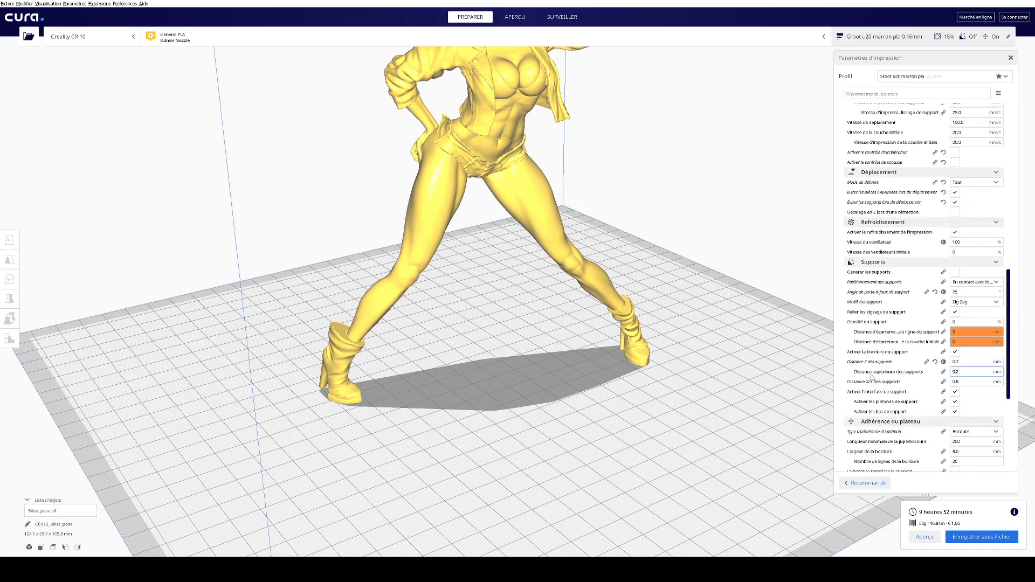
{"action": "scroll", "coordinate": [872, 377], "scroll_direction": "down", "scroll_amount": 2}
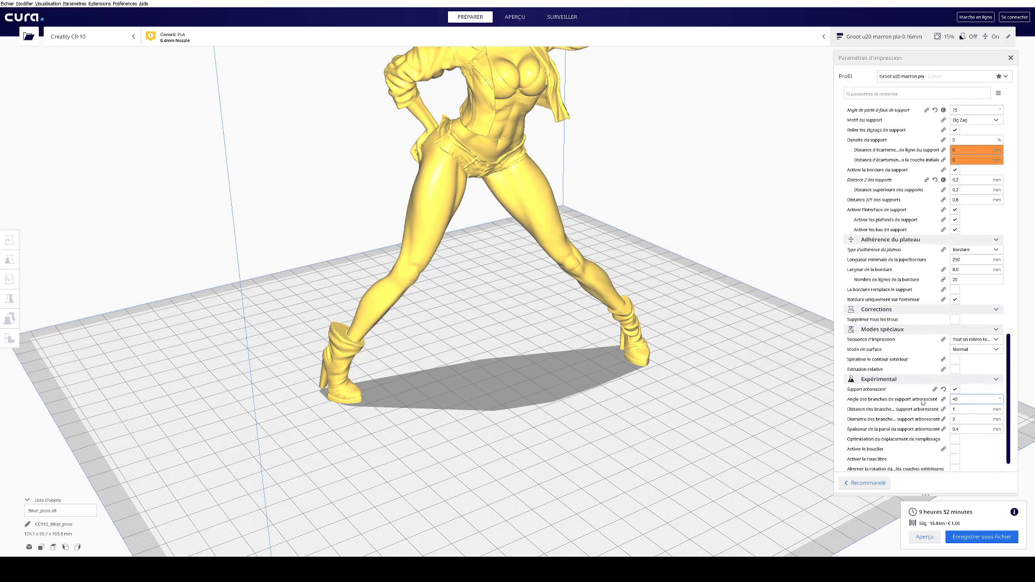
{"action": "left_click", "coordinate": [955, 360]}
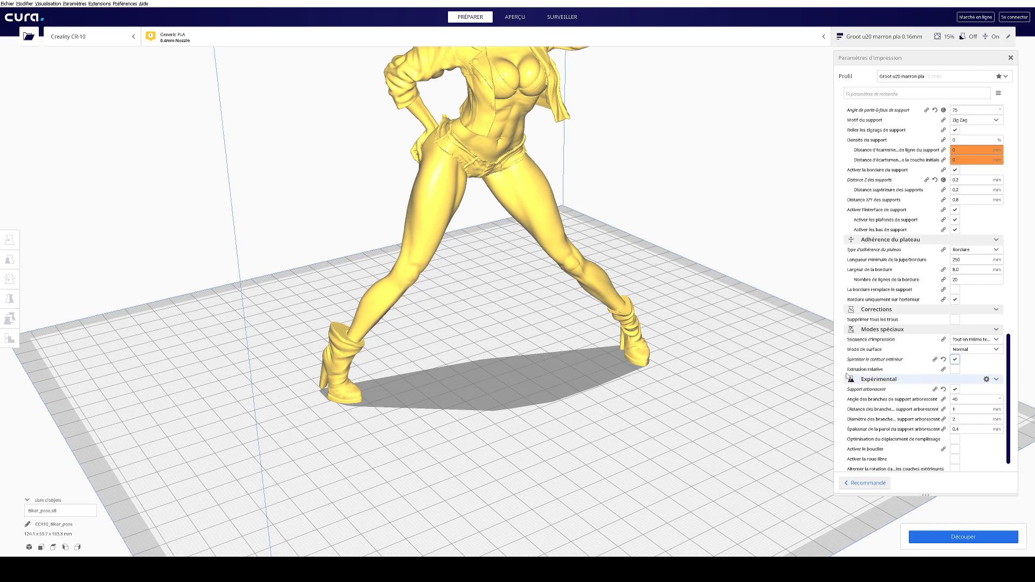
{"action": "scroll", "coordinate": [950, 346], "scroll_direction": "up", "scroll_amount": 1}
{"action": "scroll", "coordinate": [950, 345], "scroll_direction": "up", "scroll_amount": 11}
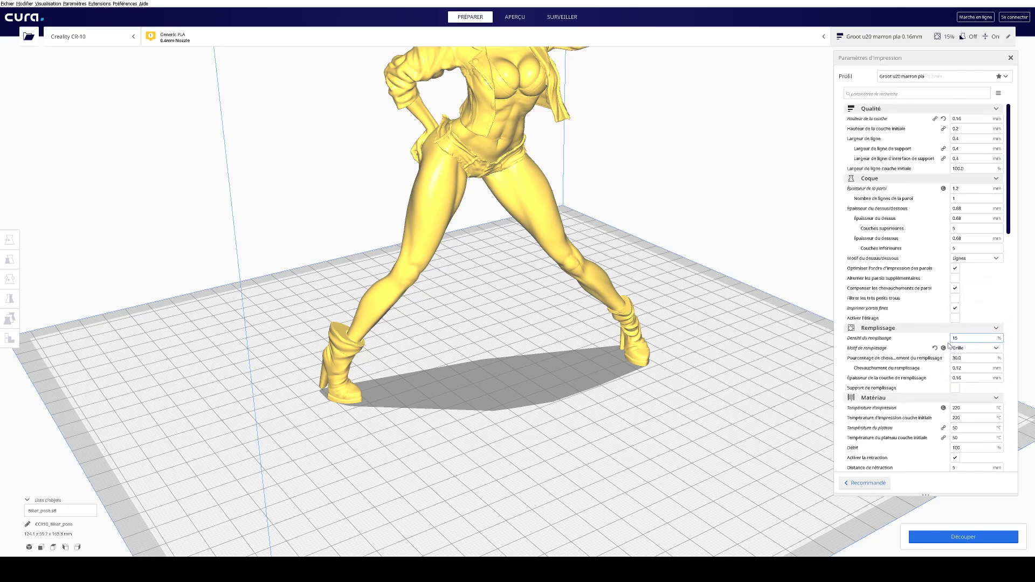
{"action": "mouse_move", "coordinate": [949, 345]}
{"action": "mouse_move", "coordinate": [952, 319]}
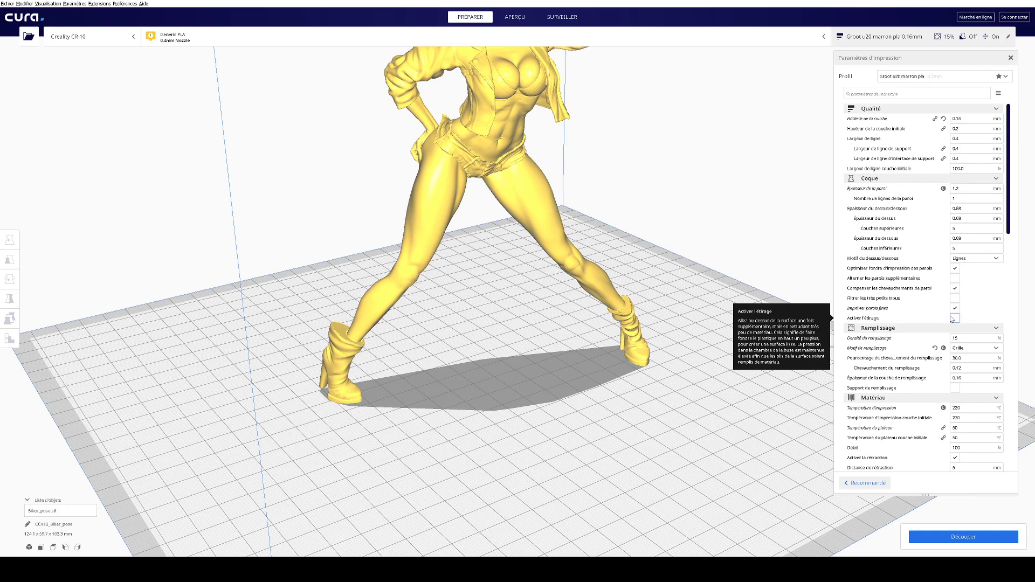
{"action": "scroll", "coordinate": [952, 319], "scroll_direction": "down", "scroll_amount": 15}
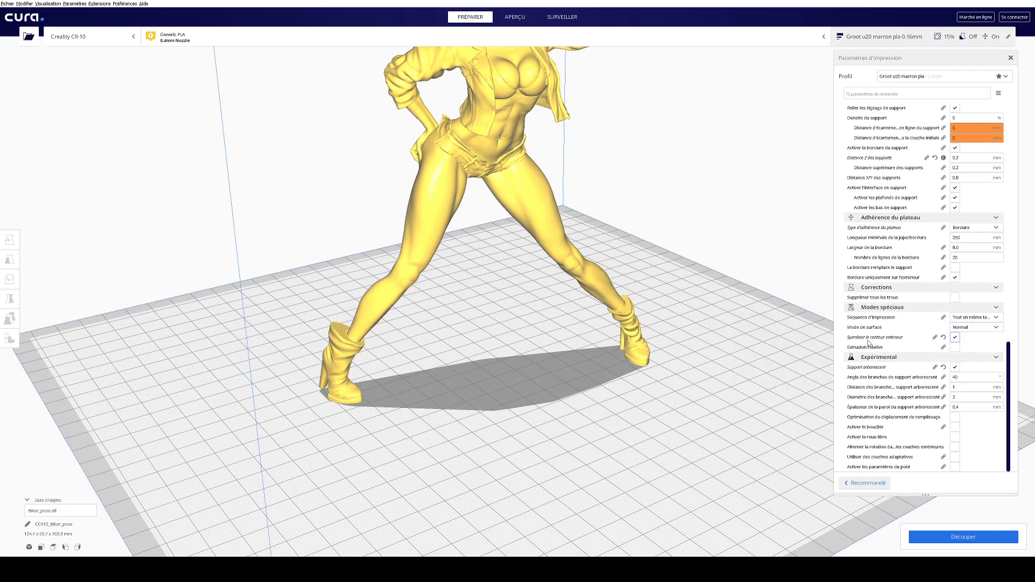
Step: Disable Spiraliser le contour extérieur and recheck the wall thickness and line count
{"action": "mouse_move", "coordinate": [868, 341]}
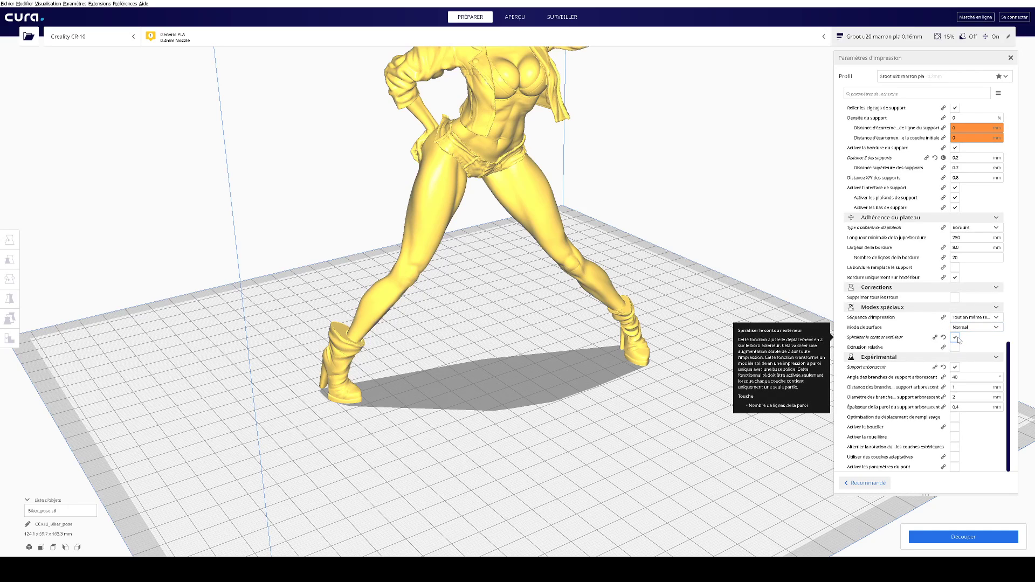
{"action": "scroll", "coordinate": [912, 339], "scroll_direction": "up", "scroll_amount": 15}
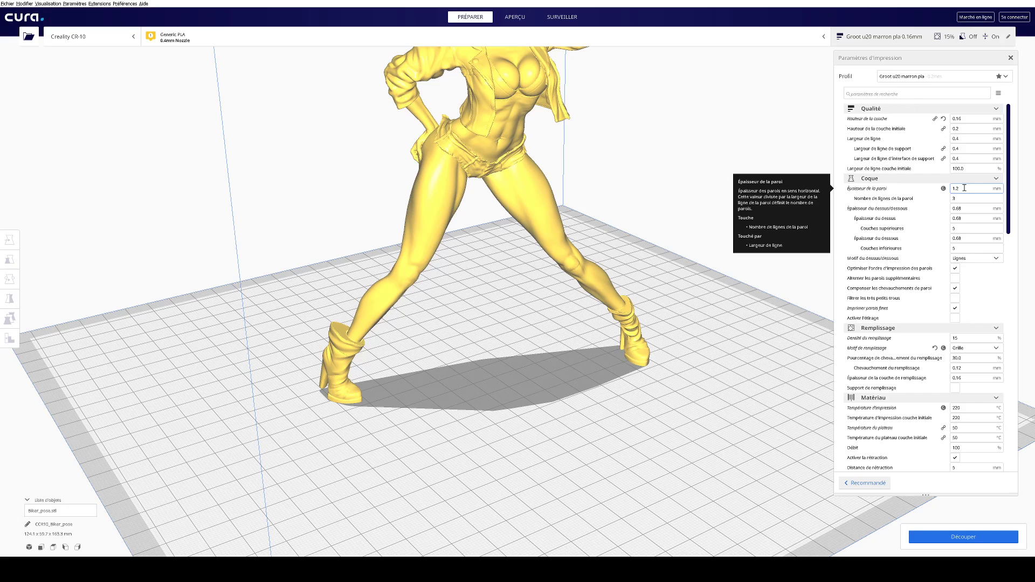
{"action": "scroll", "coordinate": [909, 333], "scroll_direction": "down", "scroll_amount": 15}
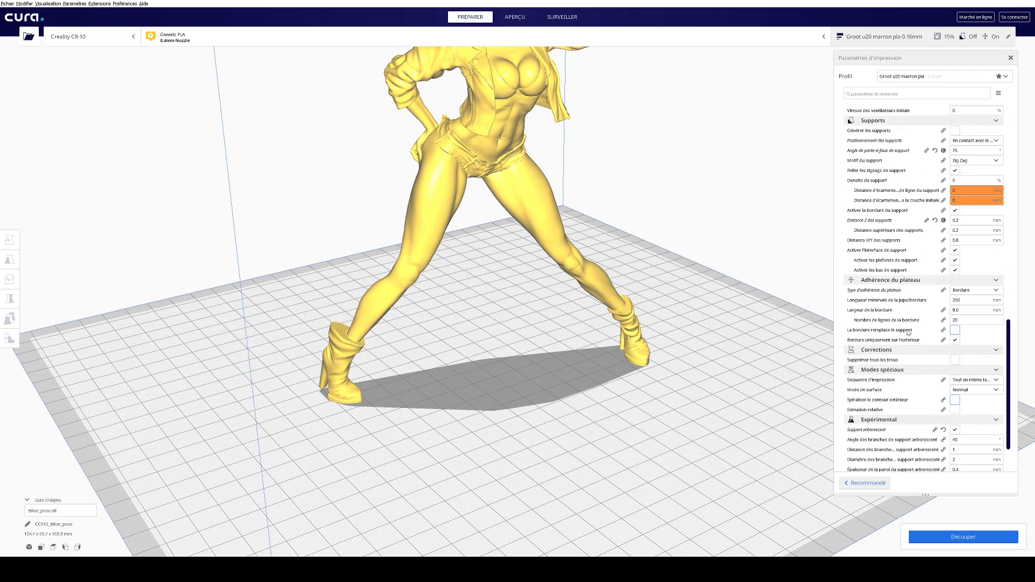
Step: Review the outside-only brim option, the special modes and tree support settings, then view the whole figure on the build plate
{"action": "mouse_move", "coordinate": [909, 332]}
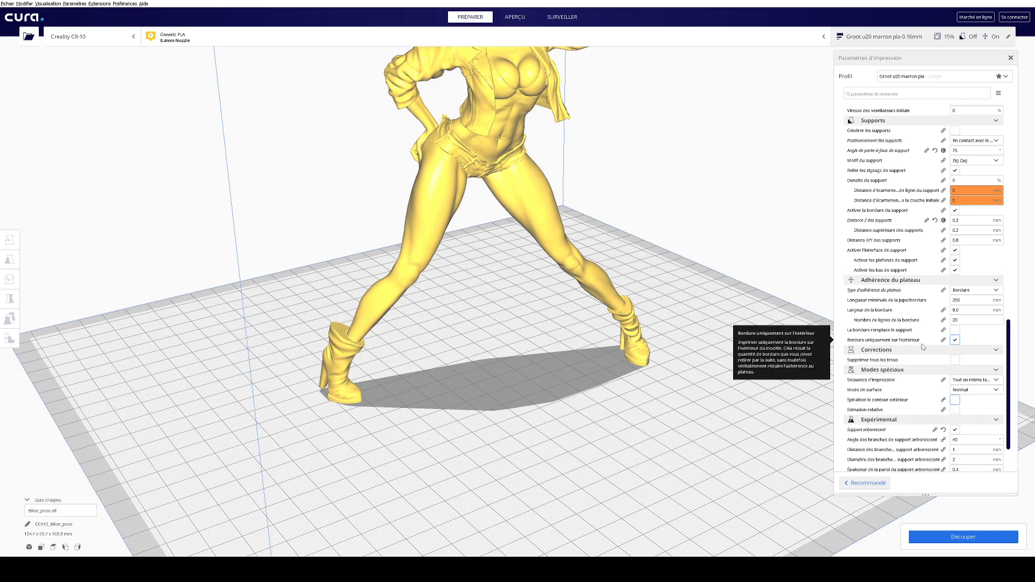
{"action": "mouse_move", "coordinate": [943, 340]}
{"action": "scroll", "coordinate": [944, 341], "scroll_direction": "down", "scroll_amount": 3}
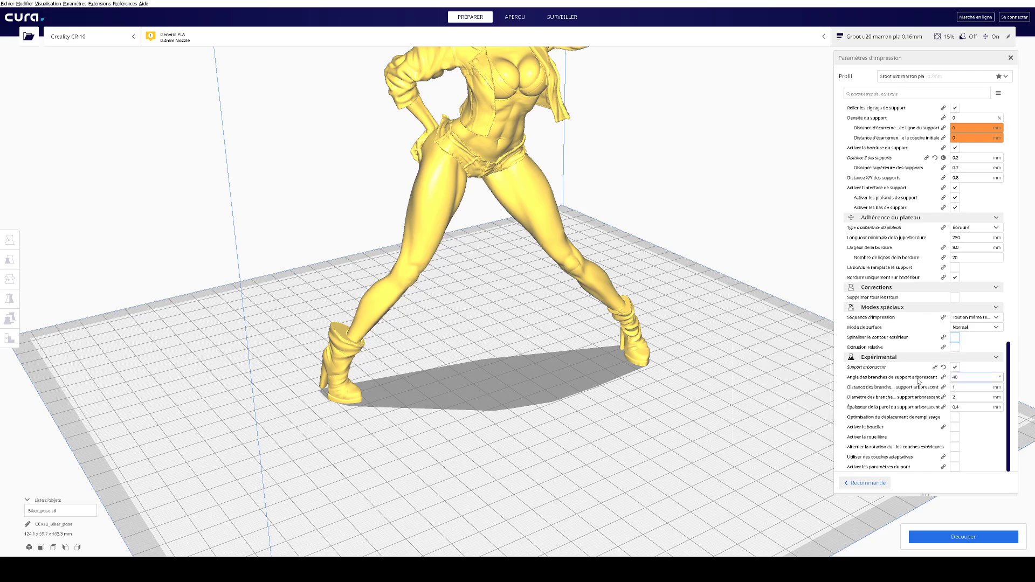
{"action": "mouse_move", "coordinate": [918, 382]}
{"action": "scroll", "coordinate": [732, 426], "scroll_direction": "up", "scroll_amount": 5}
{"action": "scroll", "coordinate": [732, 425], "scroll_direction": "down", "scroll_amount": 8}
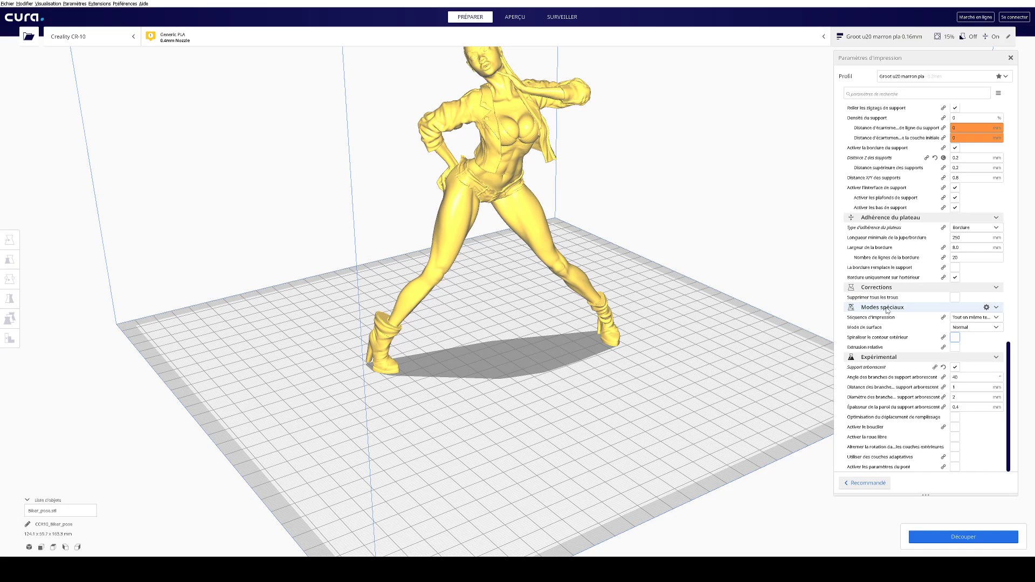
{"action": "scroll", "coordinate": [887, 310], "scroll_direction": "up", "scroll_amount": 15}
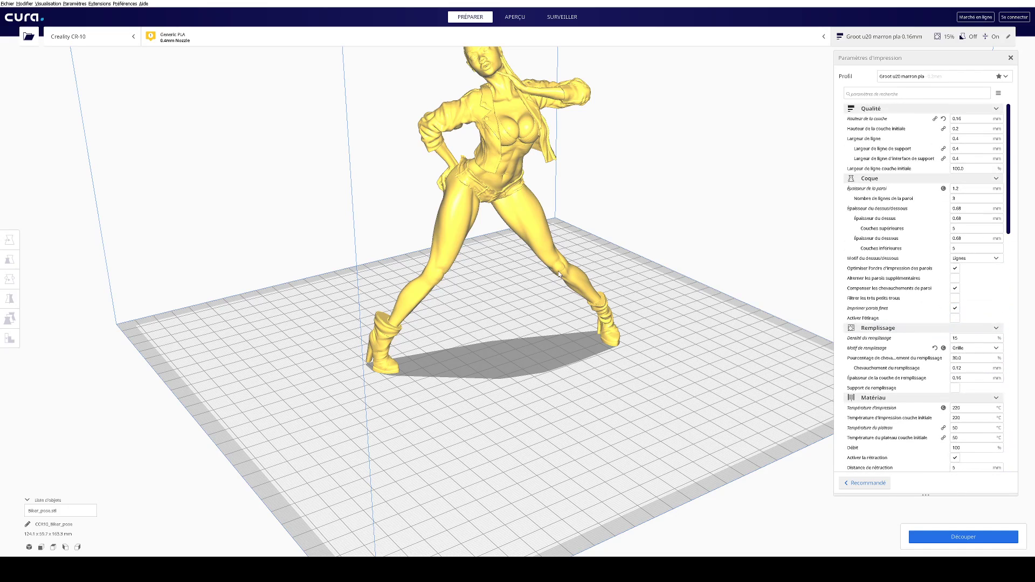
{"action": "middle_click_drag", "start_coordinate": [543, 286], "coordinate": [536, 408]}
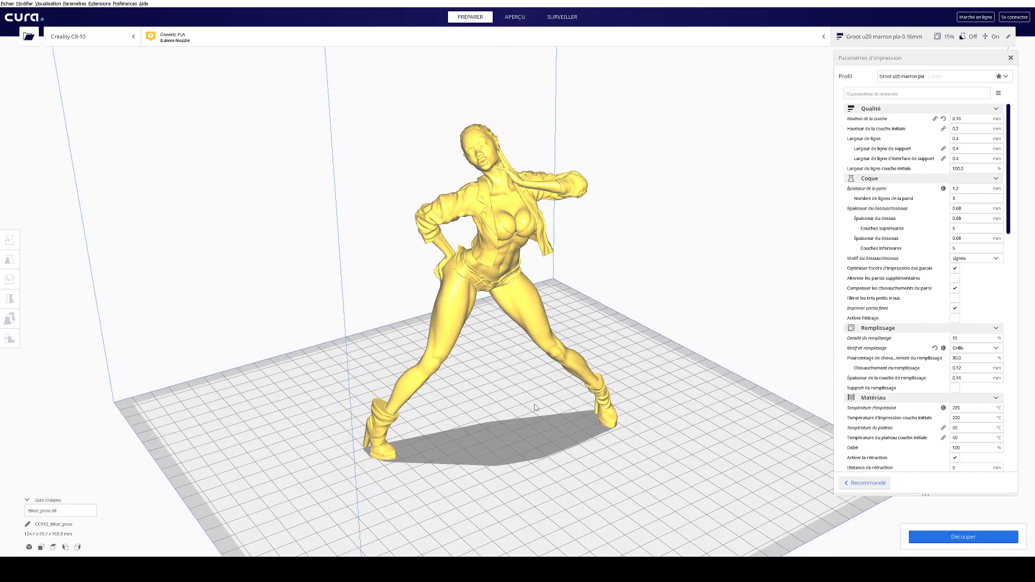